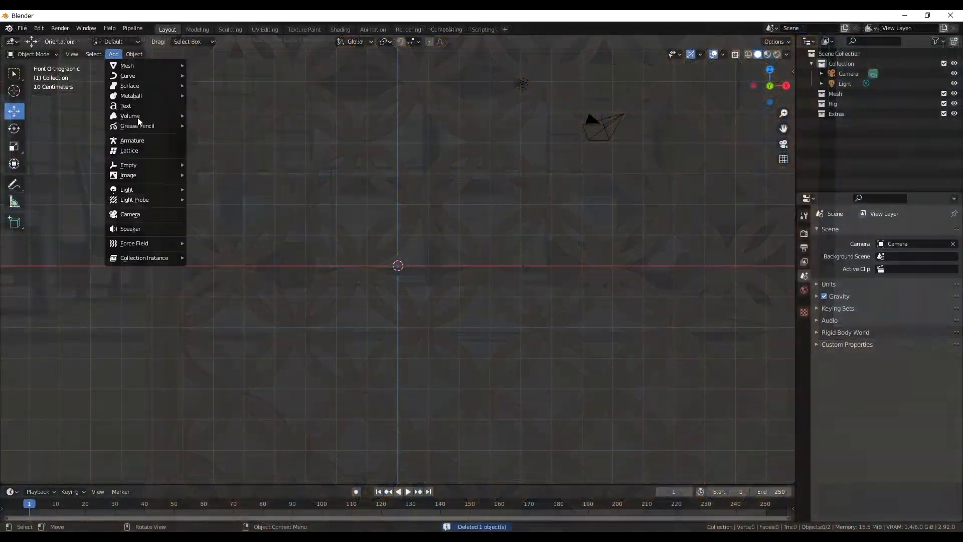
Add a cylinder mesh at the origin with 64 vertices.
mouse_move(126, 65)
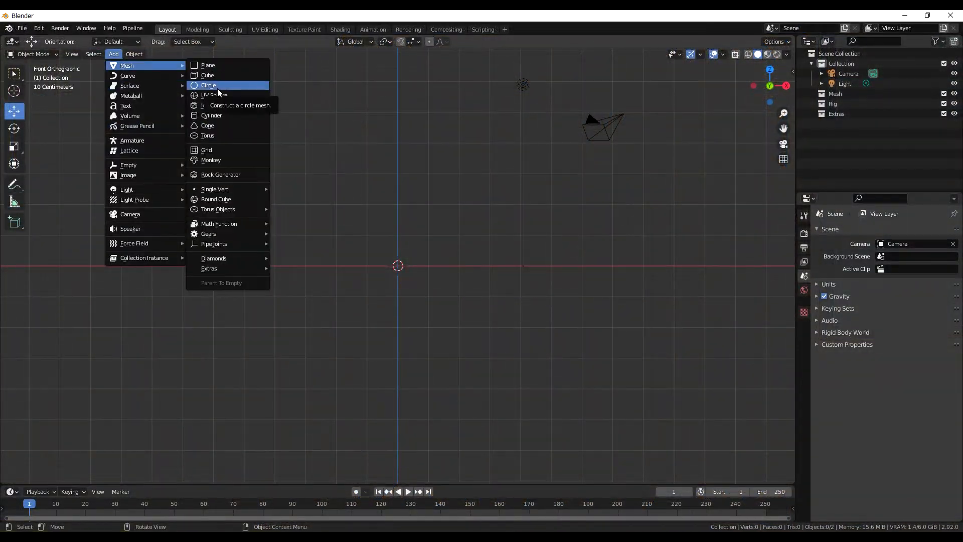
left_click(218, 116)
left_click(66, 474)
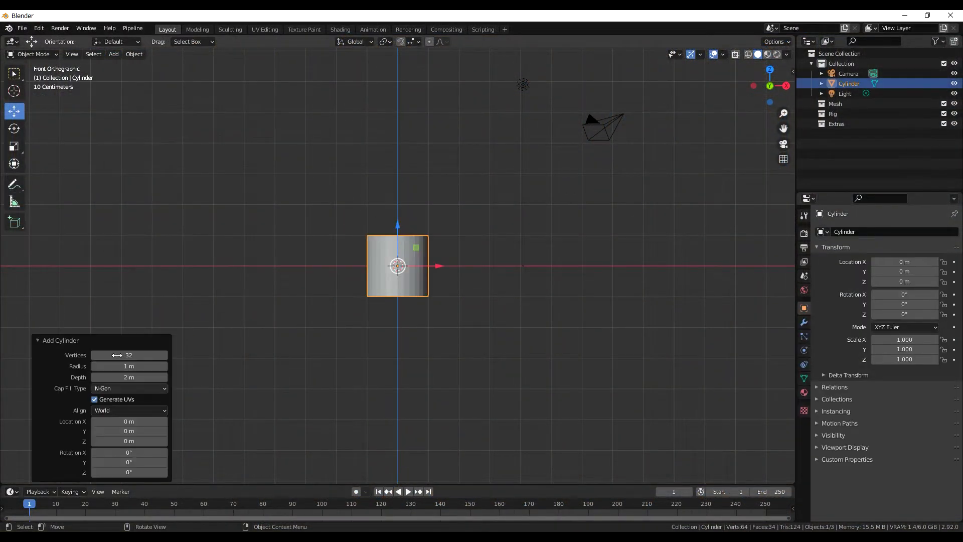
left_click(117, 355)
type("64")
key("Return")
scroll(189, 355, "up", 5)
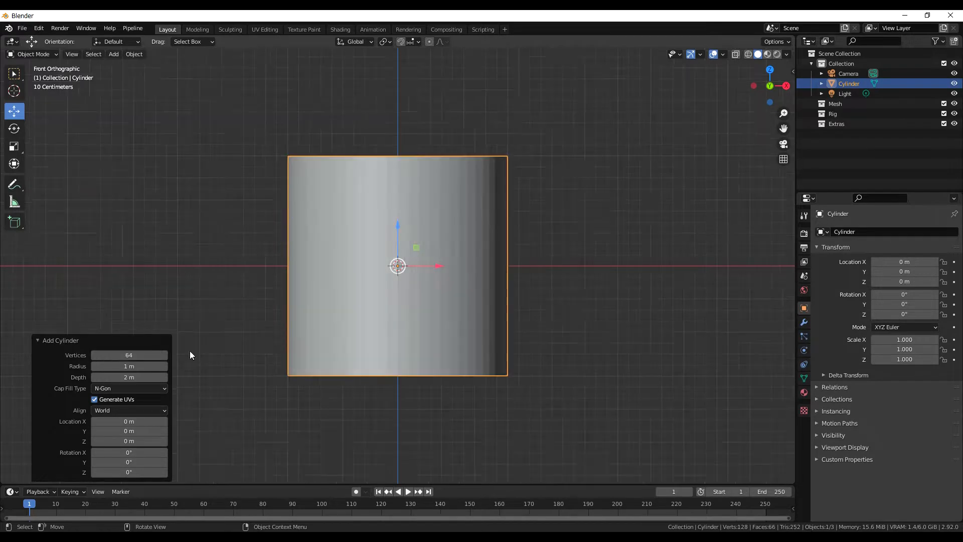
Set the new cylinder's radius to 0.09 m and its depth to 0.015 m.
left_click(140, 366)
type("0.")
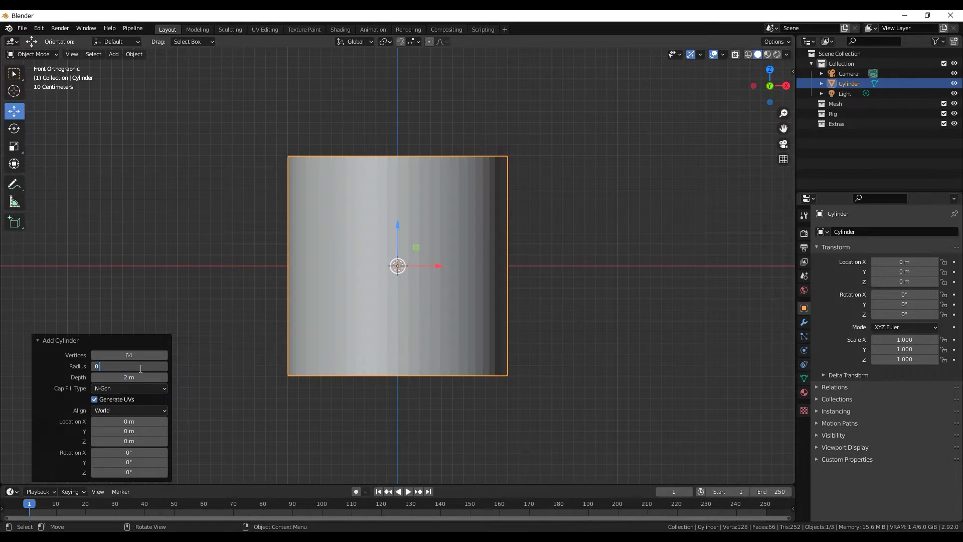
type("09")
key("Tab")
type("0.015")
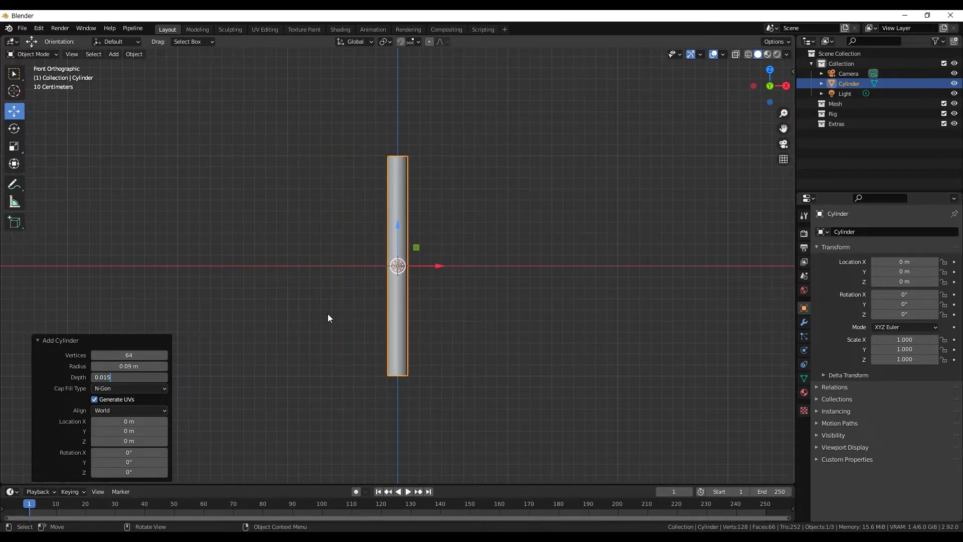
key("Return")
scroll(352, 305, "up", 10)
Rotate the disc 90° about X so its flat face points to the front view.
key("n")
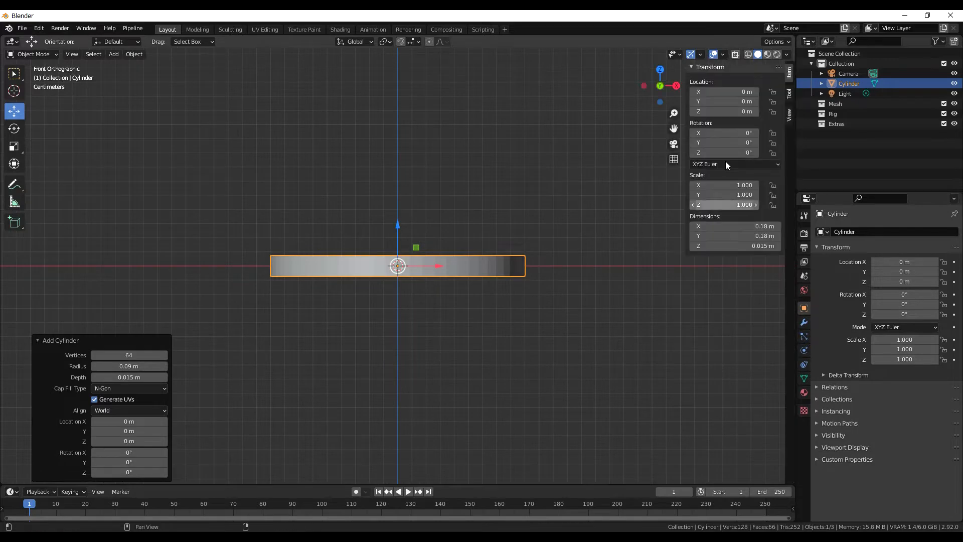
left_click_drag(725, 133, 752, 133, "ctrl")
middle_click_drag(543, 233, 486, 240)
scroll(485, 239, "up", 4)
key("KP_1")
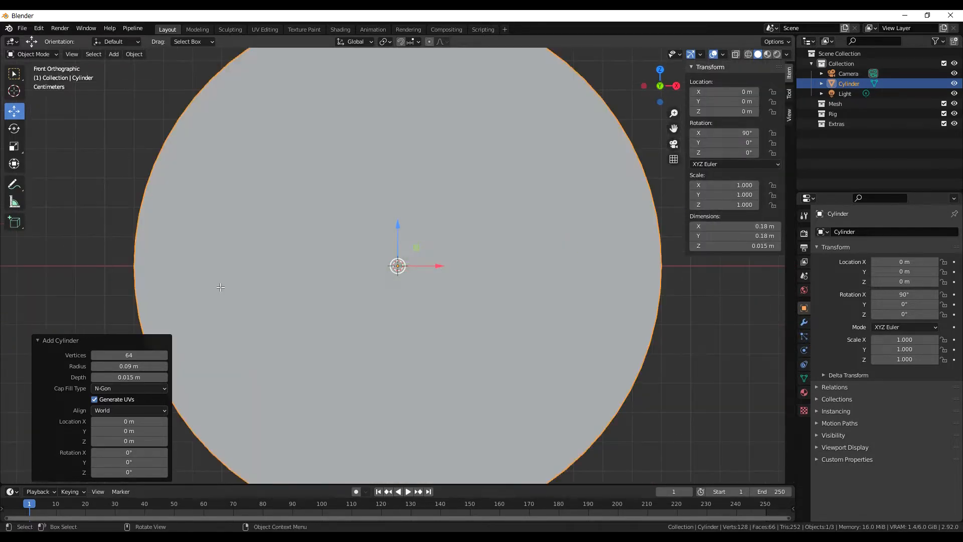
key("Tab")
key("Tab")
scroll(529, 151, "down", 1)
key("super+r")
type("ca")
key("Return")
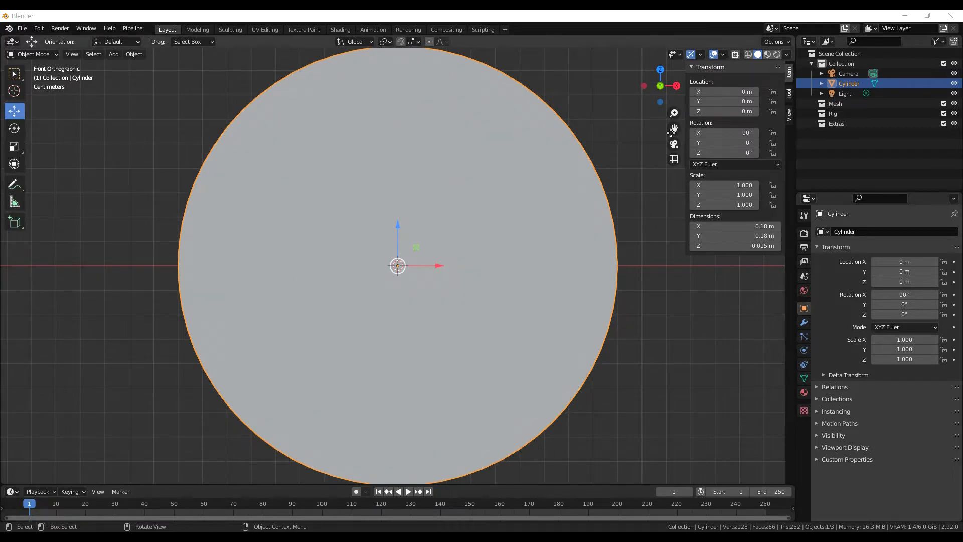
Apply the disc's rotation and set its Y rotation to 2.81°.
key("ctrl+a")
left_click(343, 264)
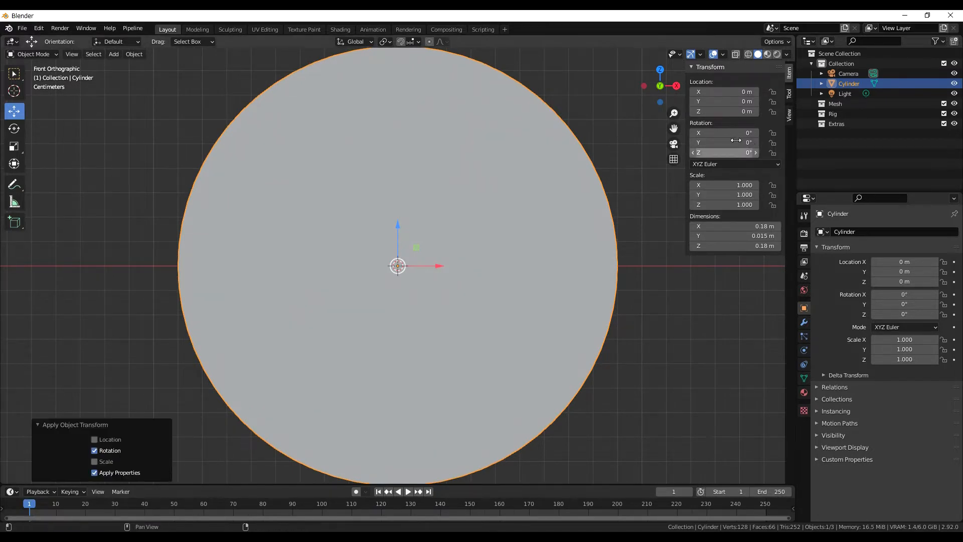
mouse_move(725, 142)
left_mouse_down()
mouse_move(737, 143)
mouse_move(705, 143)
mouse_move(740, 145)
left_mouse_up()
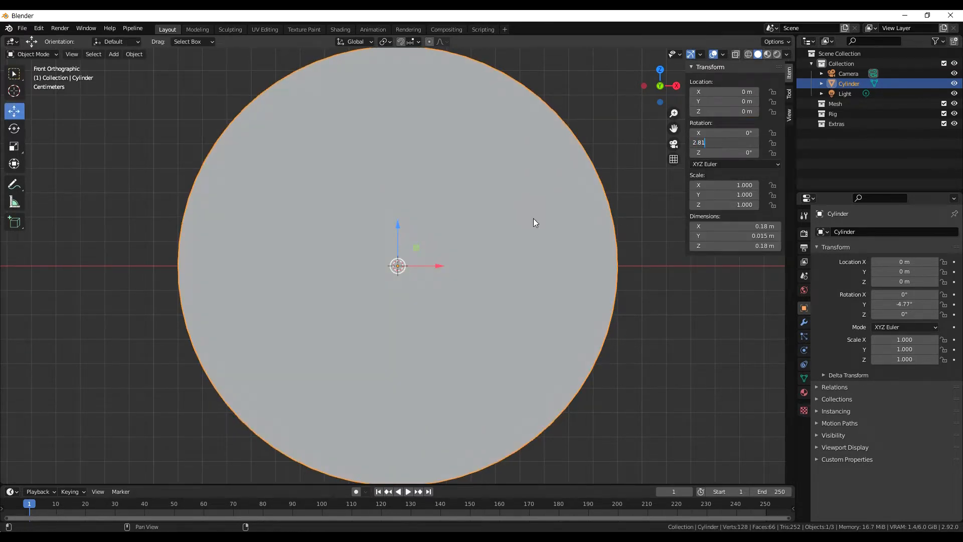
scroll(394, 176, "up", 2)
key("Tab")
key("KP_Decimal")
key("Tab")
scroll(417, 265, "down", 2)
Move the disc 0.09 m along both X and Z, and apply its rotation.
left_click_drag(438, 262, 565, 257, "ctrl")
left_click_drag(525, 225, 525, 100, "ctrl")
middle_click_drag(440, 159, 315, 242, "shift")
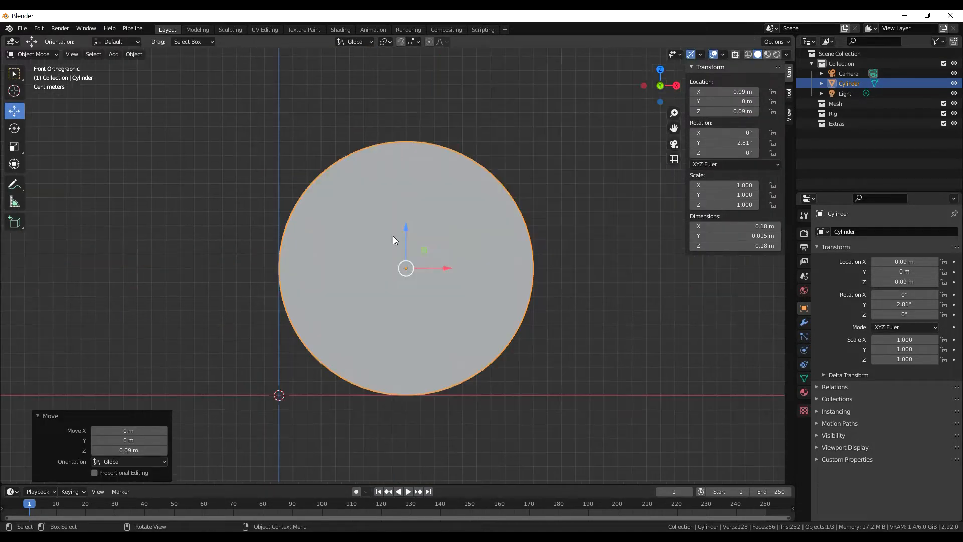
scroll(762, 309, "down", 1)
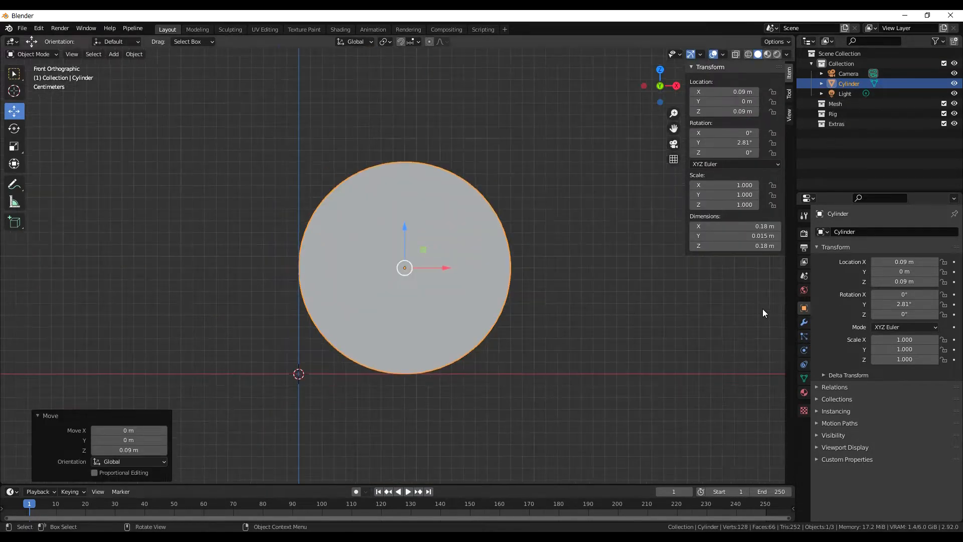
scroll(472, 228, "down", 2)
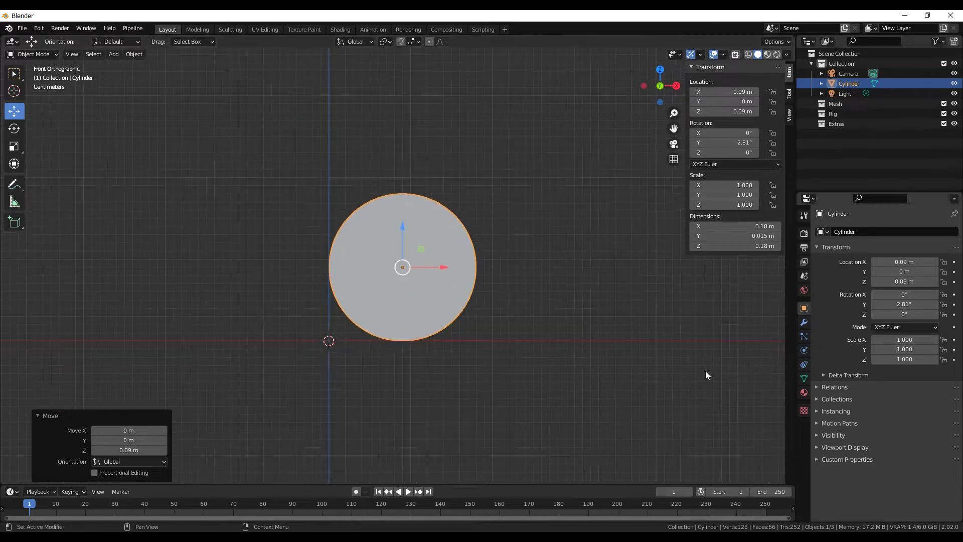
key("ctrl+a")
left_click(738, 356)
Add an Array modifier to the disc with a count of 5 along X.
left_click(804, 322)
left_click(848, 231)
left_click(769, 264)
left_click(942, 276)
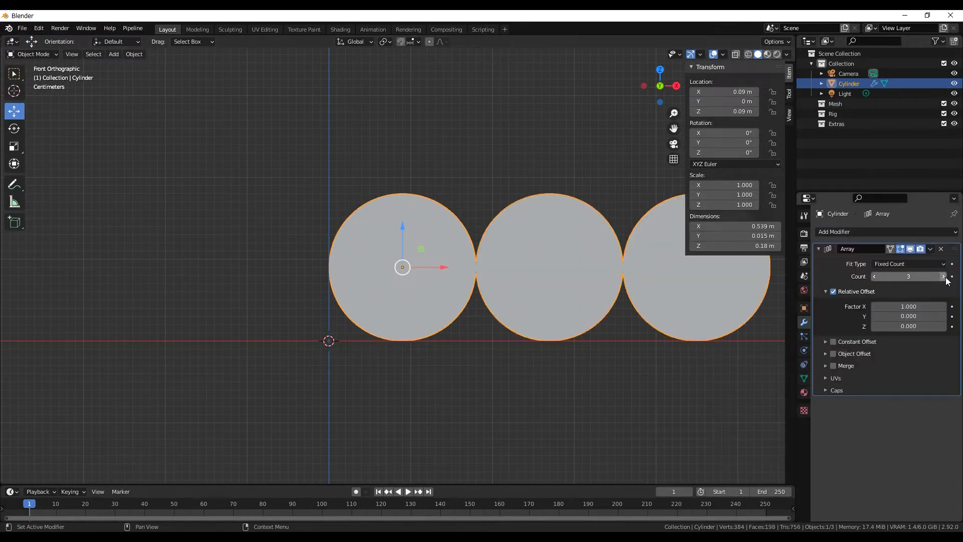
left_click(942, 277)
left_click(943, 276)
scroll(772, 311, "down", 2)
left_click(931, 249)
left_click(898, 261)
key("ctrl+z")
Duplicate the Array modifier and set the copy's relative offset to X 0 and Z 1 with a count of 10.
left_click(929, 250)
left_click(899, 271)
double_click(909, 461)
type("0")
double_click(910, 481)
type("1")
scroll(645, 373, "up", 2)
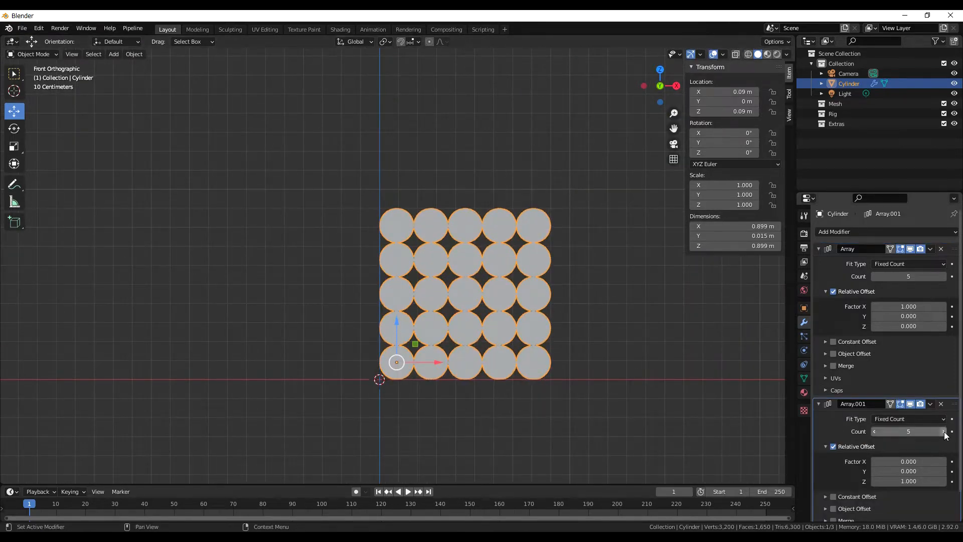
left_click_drag(903, 431, 928, 431)
scroll(620, 441, "down", 2)
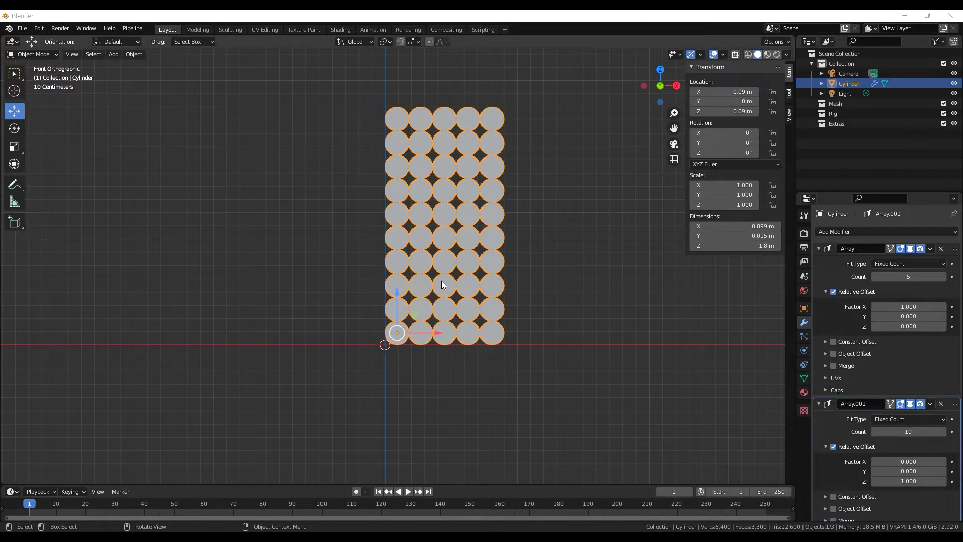
Save the file as DoorShippo1.blend in the _メッシュ folder, adding that folder to the favorites.
scroll(441, 281, "up", 4)
key("ctrl+s")
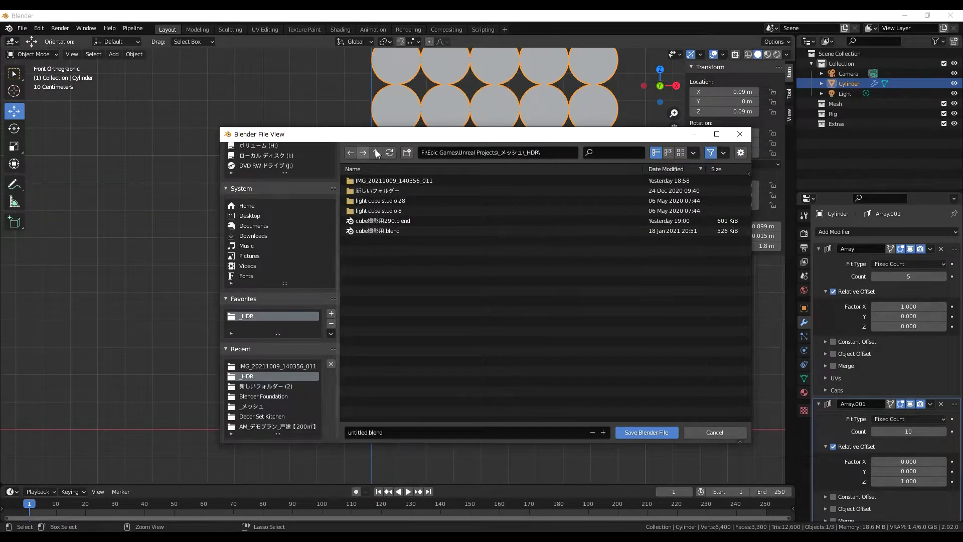
left_click(252, 406)
left_click(331, 314)
left_click(366, 432)
key("BackSpace")
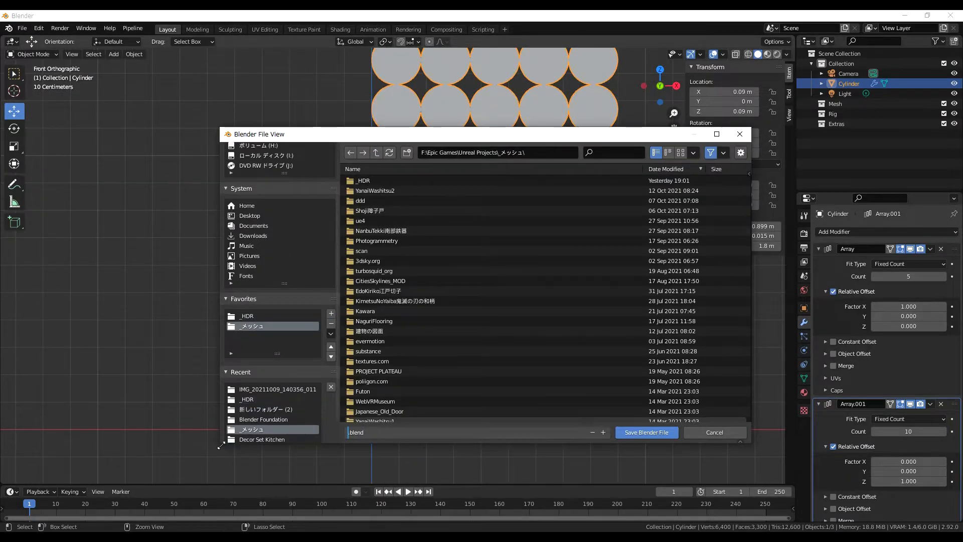
type("DoorShippo1")
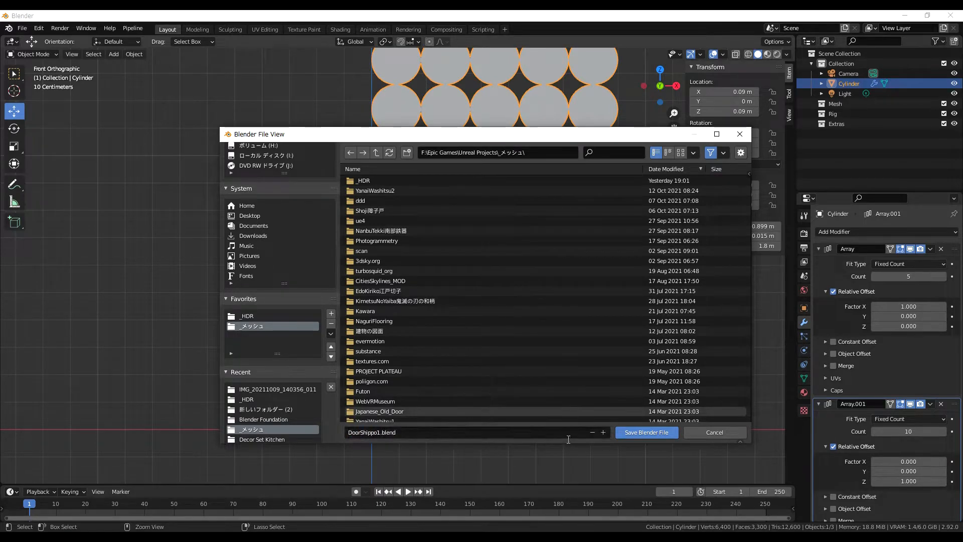
key("Return")
Set the disc array's Y location to -0.0075 m.
key("KP_3")
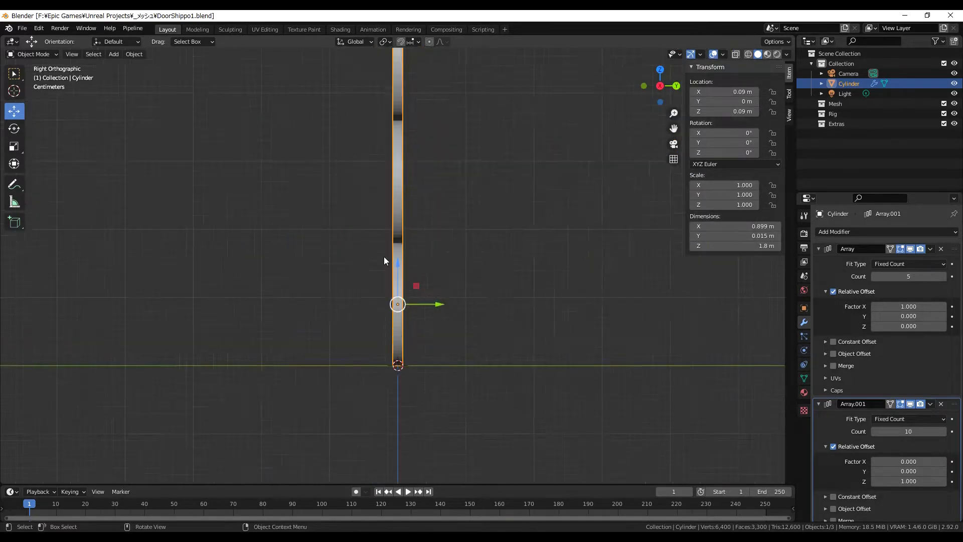
left_click_drag(431, 211, 412, 211)
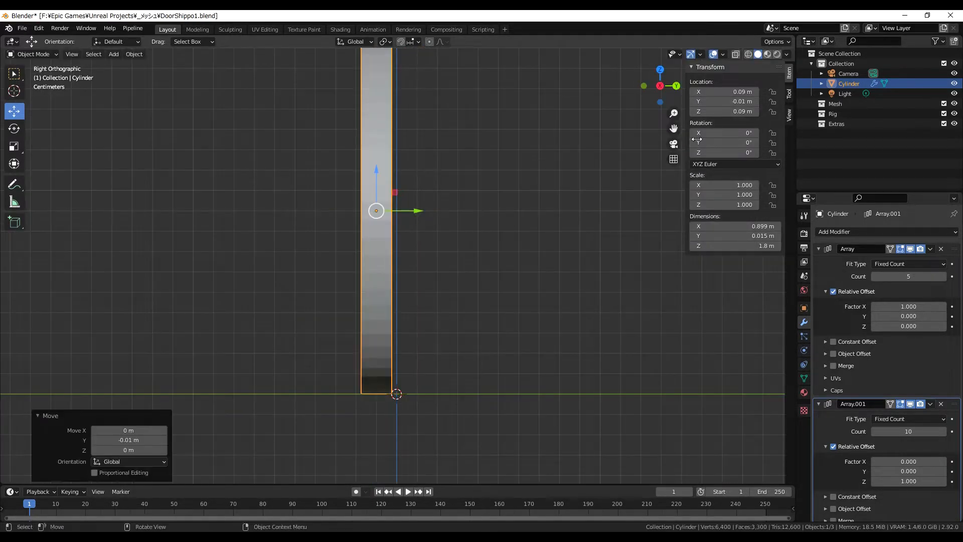
type("9")
key("Return")
double_click(720, 101)
type("-0.009")
key("Return")
left_click(718, 105)
type("75")
key("Return")
Duplicate the disc array in place and set the copy's Y scale to 2.
key("KP_1")
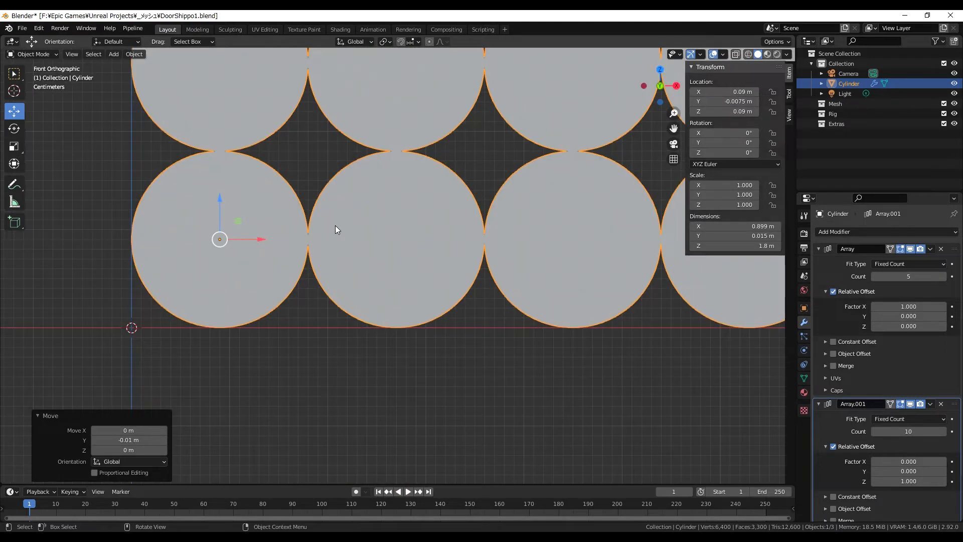
middle_click_drag(241, 215, 408, 245, "shift")
key("shift+d")
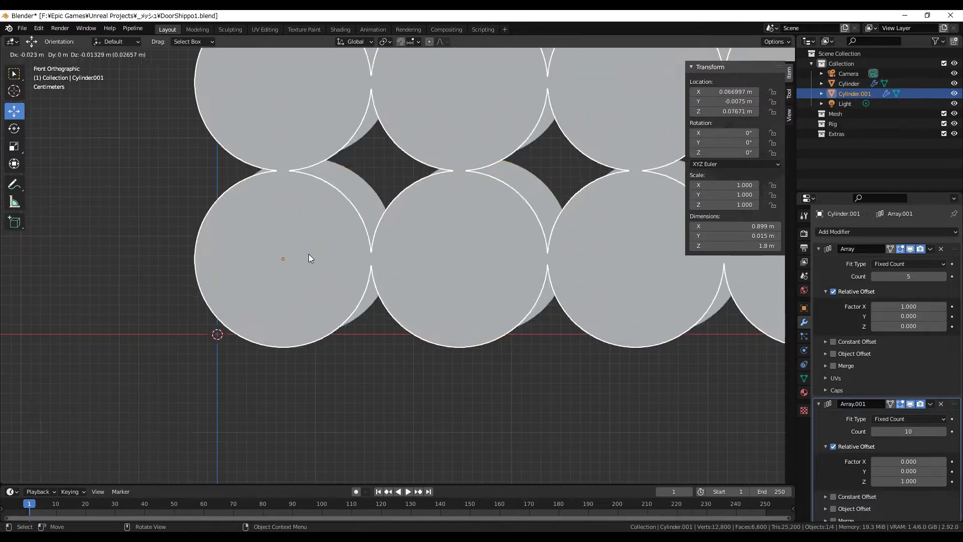
right_click(234, 286)
left_click(727, 194)
type("2")
key("Return")
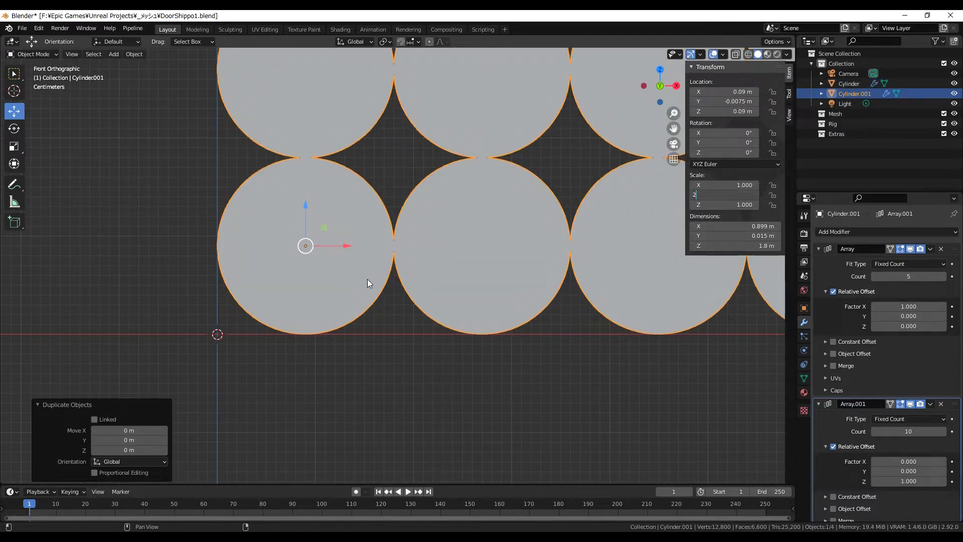
Apply the scale of the duplicated disc array.
middle_click_drag(423, 254, 357, 283)
key("KP_1")
scroll(392, 269, "up", 2)
key("ctrl+a")
left_click(386, 271)
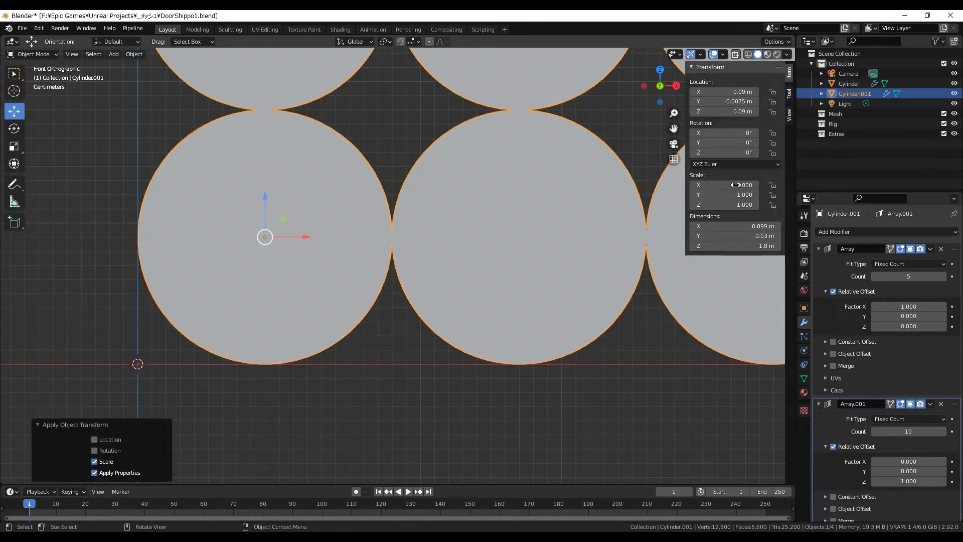
Set the duplicate's X and Z scale to 0.9 and rename it Cylinder.bool.
left_click(724, 186)
type("0.9")
key("Return")
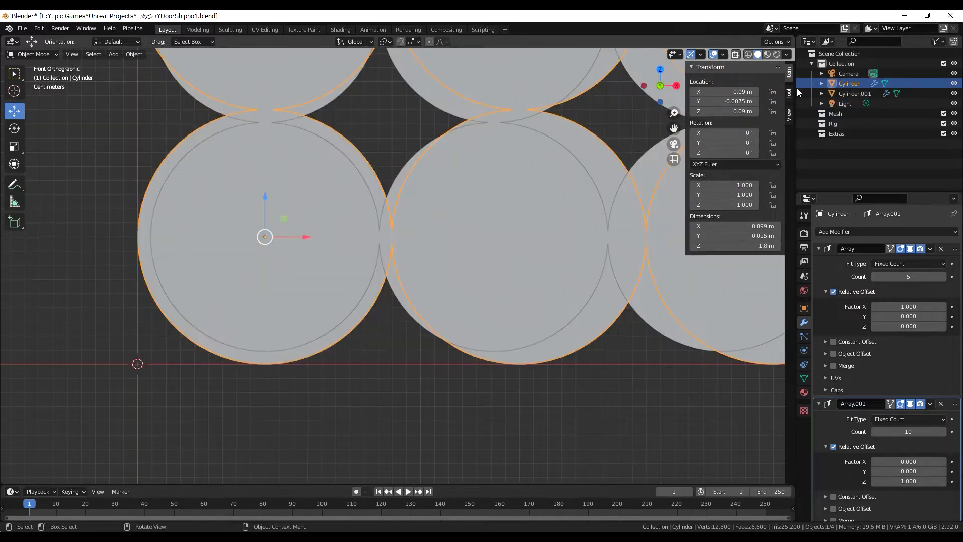
double_click(854, 93)
type("Cylinder.bool")
key("Return")
Add a Boolean Difference modifier to Cylinder above both arrays, using Cylinder.bool as the object with Self enabled.
left_click(327, 337)
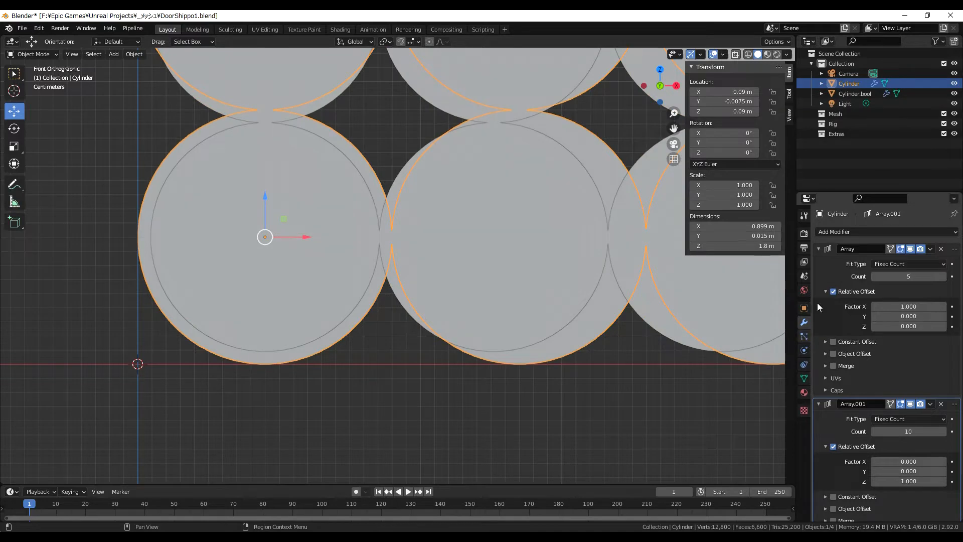
left_click(853, 232)
left_click(763, 278)
left_click(953, 281, "ctrl")
left_click_drag(953, 278, 953, 248)
left_click(905, 289)
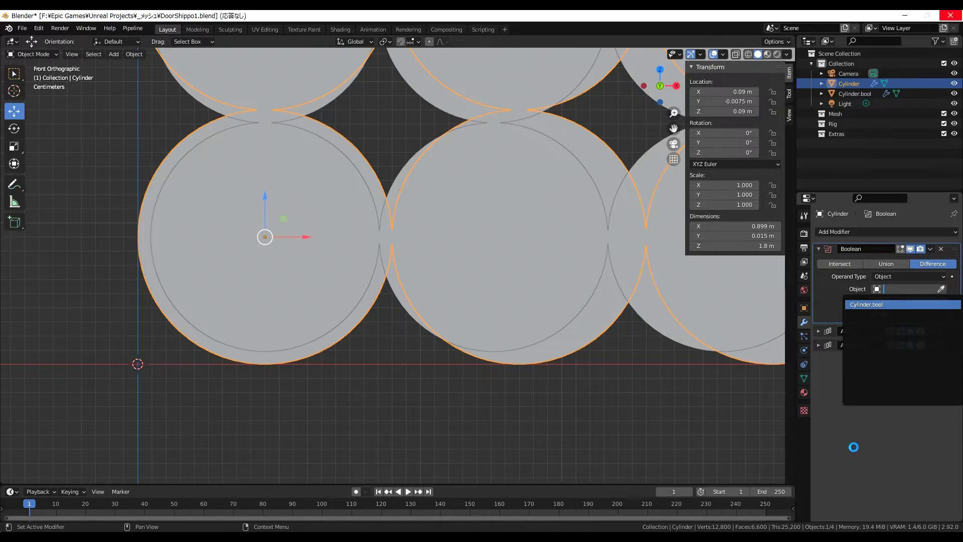
middle_click_drag(324, 341, 361, 301)
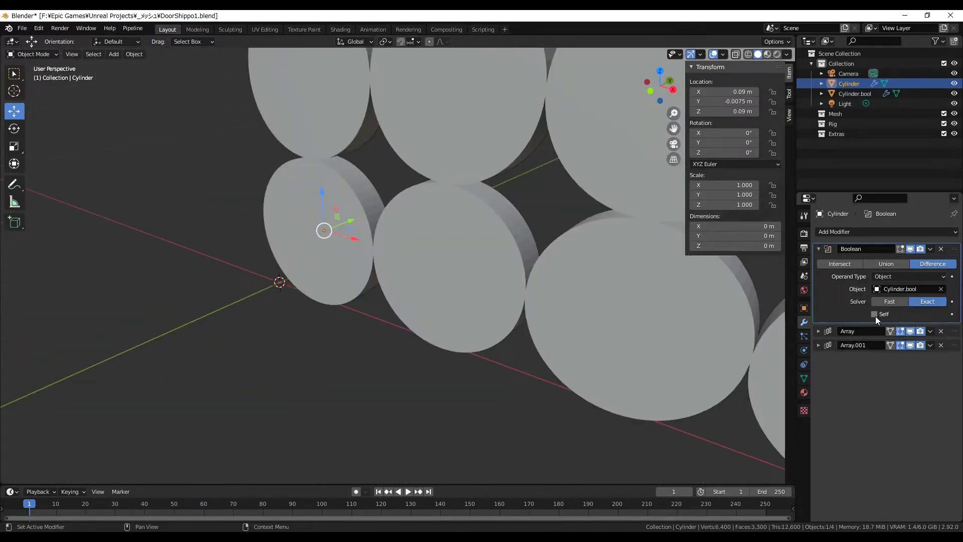
key("KP_1")
scroll(503, 336, "up", 3)
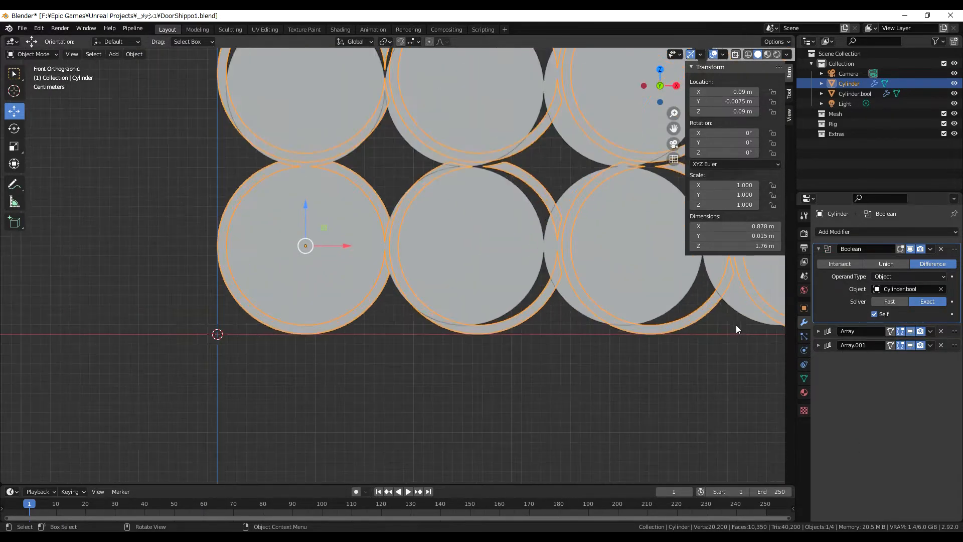
Remove both Array modifiers from Cylinder.bool.
left_click(857, 94)
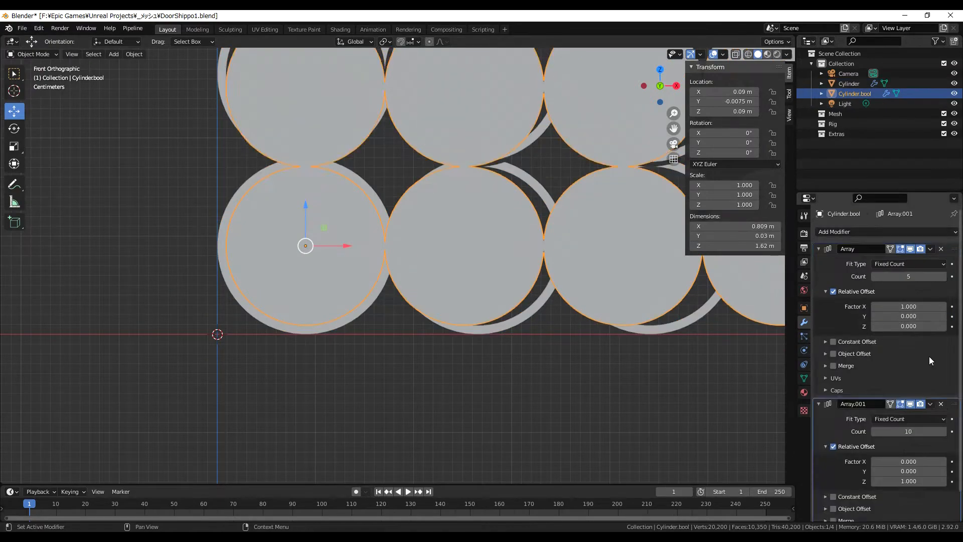
left_click(941, 404)
left_click(940, 249)
middle_click_drag(363, 309, 384, 263)
key("KP_1")
scroll(384, 301, "down", 4)
middle_click_drag(380, 323, 363, 296)
Add a Bevel modifier to Cylinder between the Boolean and the arrays, with an amount of 0.001 m.
scroll(392, 275, "up", 6)
scroll(392, 275, "up", 2)
left_click(848, 84)
left_click(835, 232)
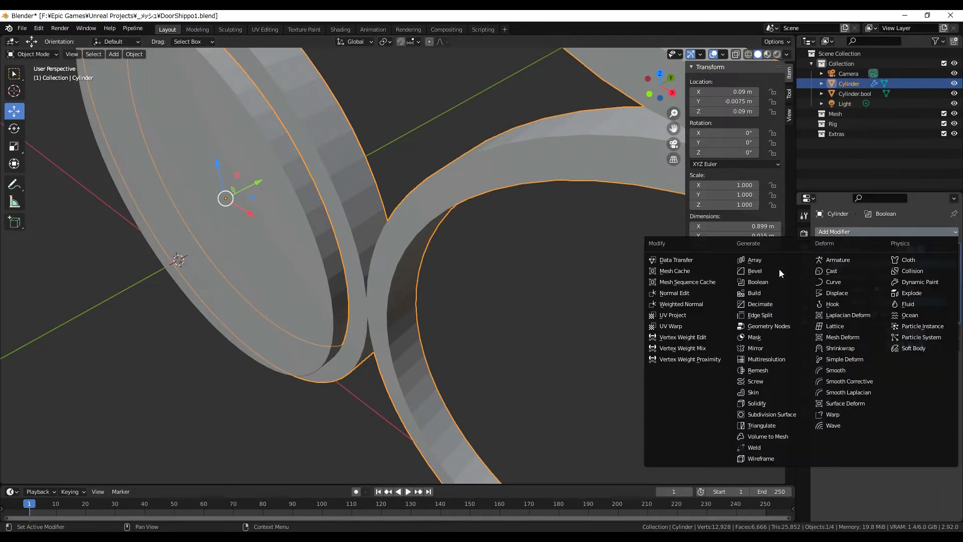
left_click(778, 271)
left_click_drag(954, 359, 952, 273)
left_click(819, 249)
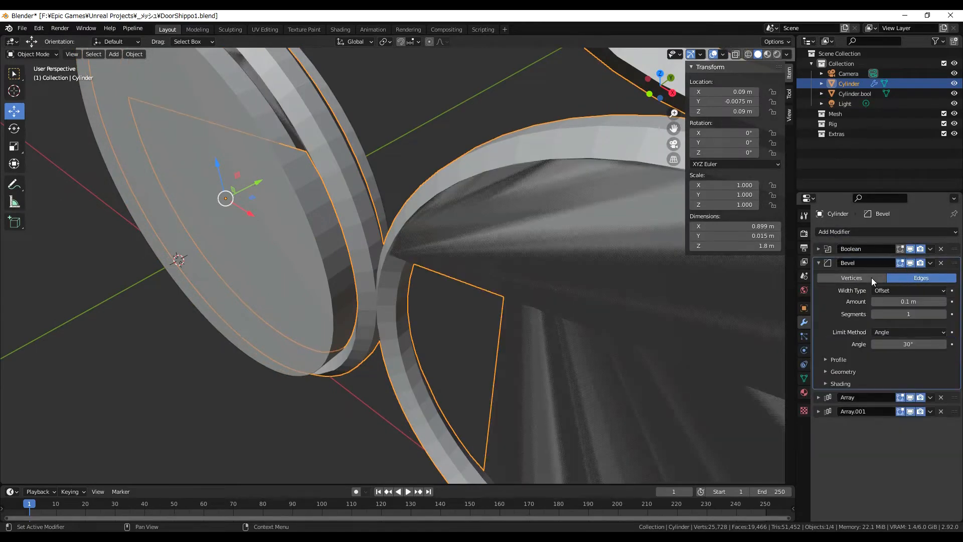
left_click(907, 303)
type("0.001")
key("Return")
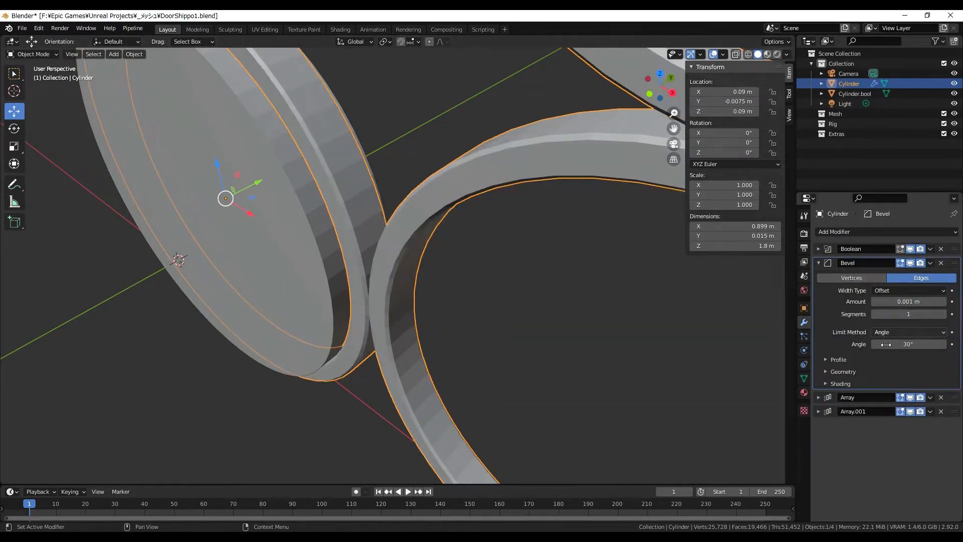
Hide the Cylinder.bool cutter disc and inspect the remaining rings from an angle.
scroll(507, 338, "down", 3)
middle_click_drag(507, 338, 539, 299)
left_click(325, 310)
key("h")
middle_click_drag(325, 305, 468, 249)
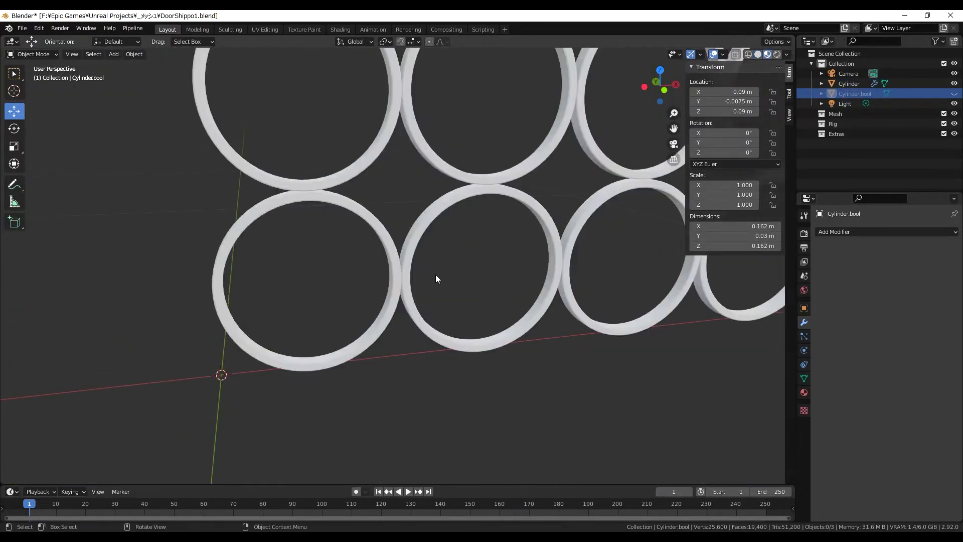
Duplicate the ring grid Cylinder and set the copy's Y location to 0.0075 m.
middle_click_drag(576, 249, 545, 224)
key("KP_1")
scroll(506, 228, "down", 6)
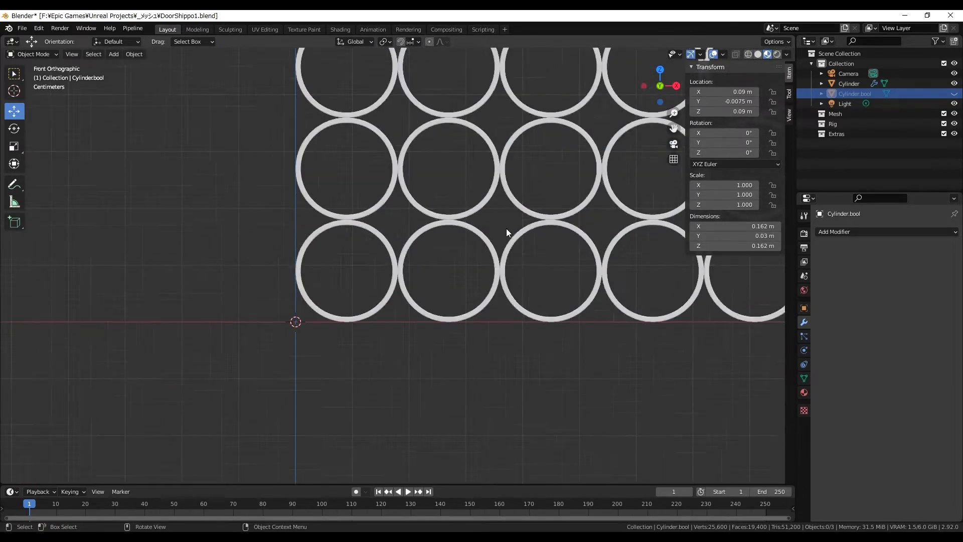
middle_click_drag(446, 245, 344, 299)
left_click(412, 268)
key("KP_1")
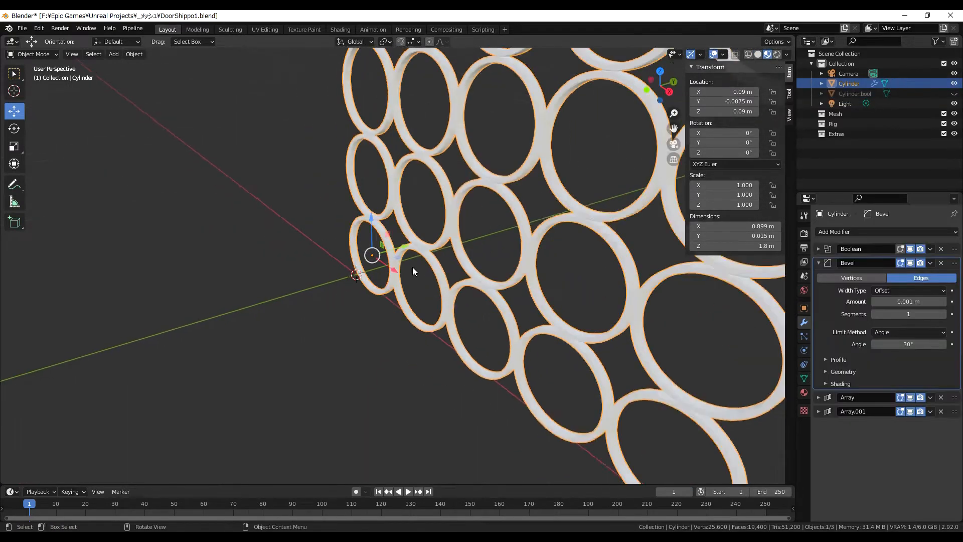
key("KP_3")
scroll(404, 272, "up", 3)
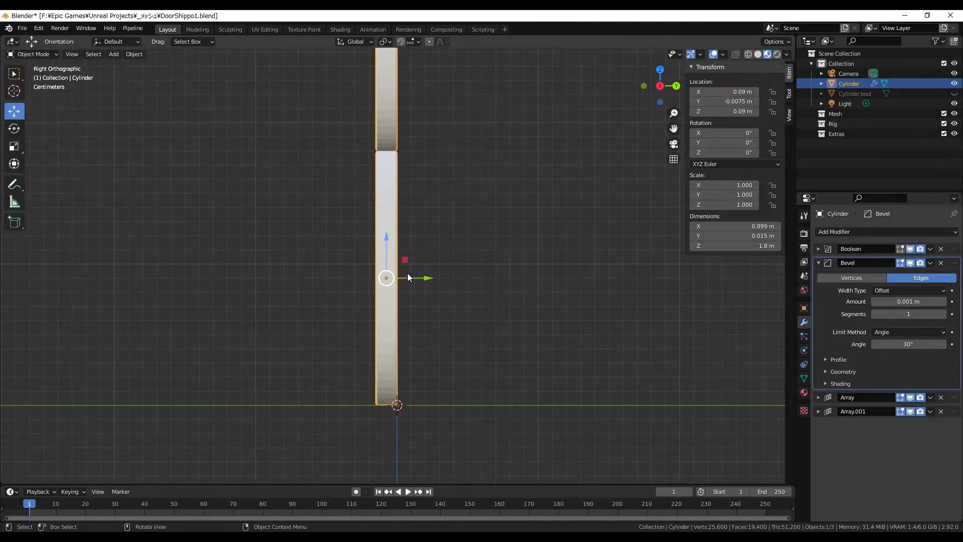
key("shift+d")
left_click(439, 281)
left_click(381, 345)
left_click(413, 343)
left_click(726, 101)
type("0.075")
key("Return")
type("0")
key("Return")
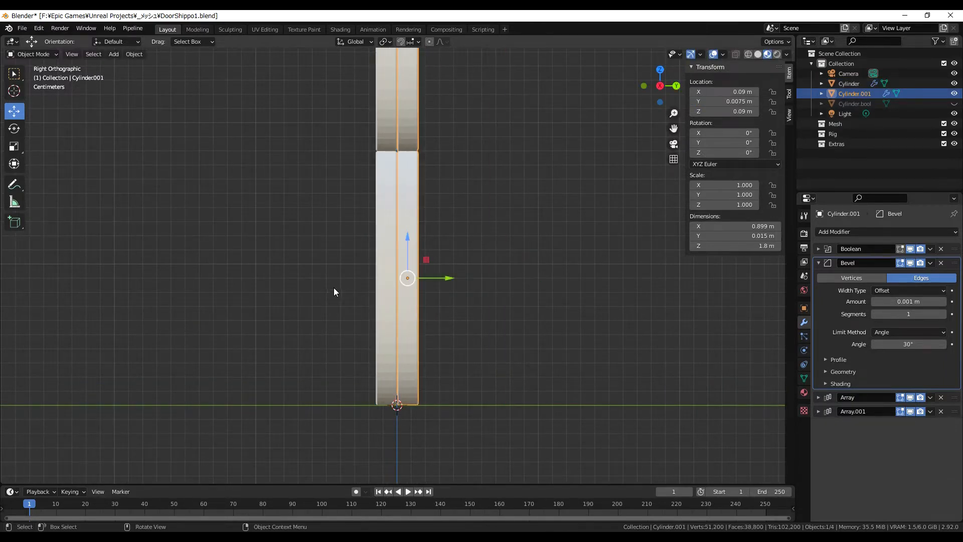
Try a count of 7 in the copy's horizontal Array, and undo back to before the duplication.
left_click(819, 397)
left_click(943, 424)
left_click(943, 425)
key("KP_1")
scroll(450, 305, "down", 5)
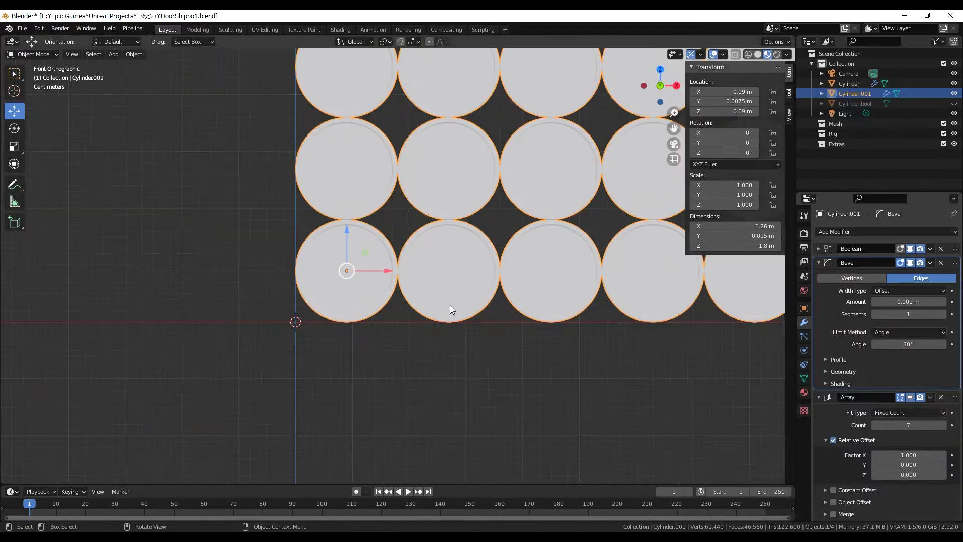
scroll(450, 305, "up", 2)
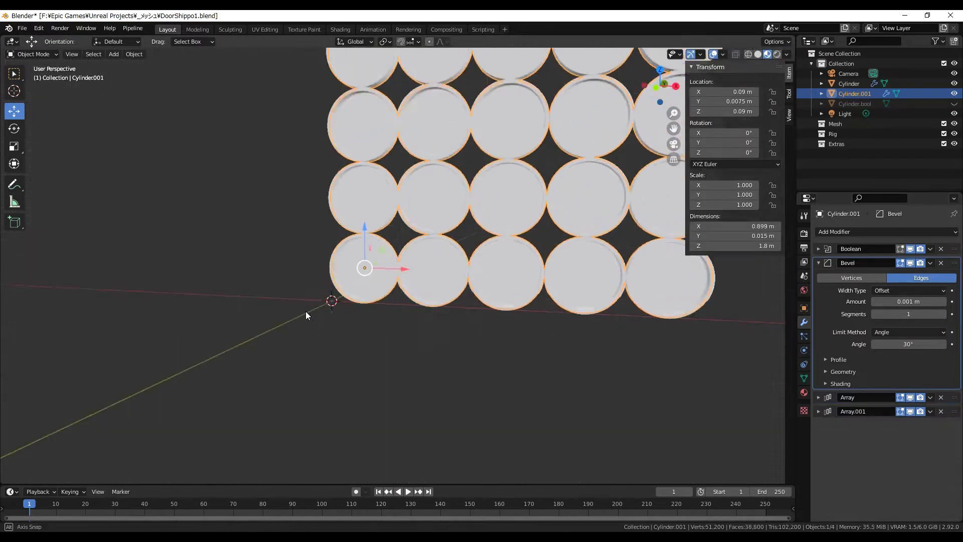
middle_click_drag(305, 311, 383, 300)
key("ctrl+z")
key("ctrl+z")
key("ctrl+z")
Apply the Boolean modifier on Cylinder and check the rings from the side.
middle_click_drag(330, 230, 391, 250)
left_click(931, 249)
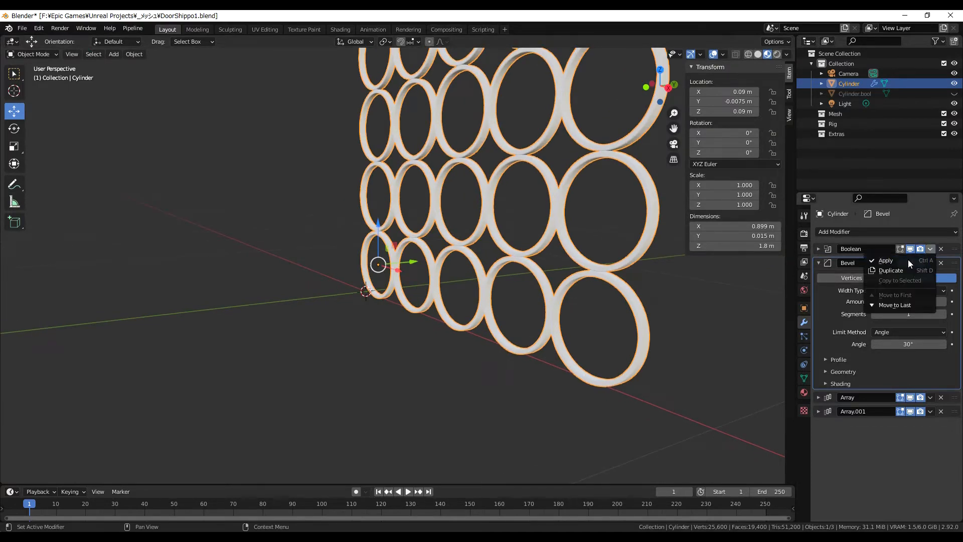
left_click(908, 259)
key("KP_3")
middle_click_drag(583, 226, 491, 313)
key("ctrl+z")
key("ctrl+shift+z")
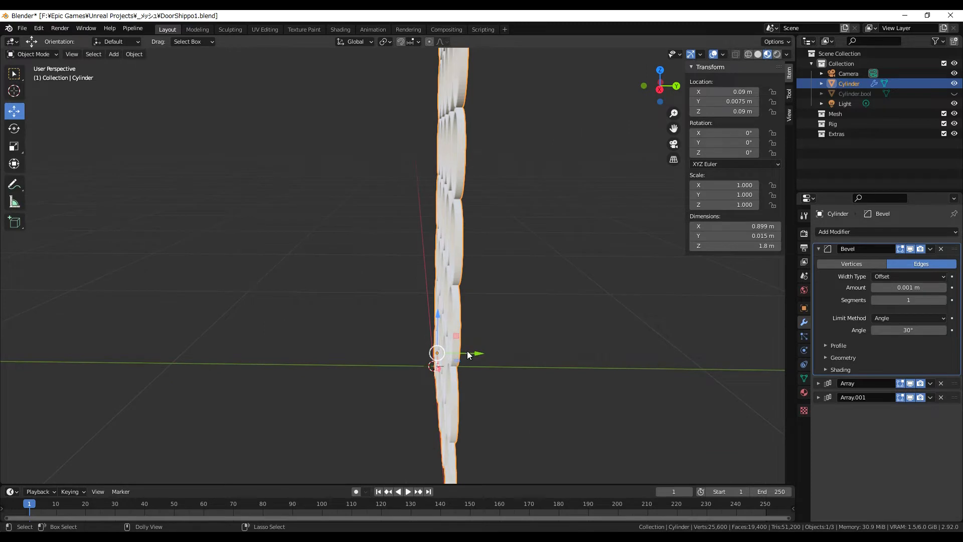
Try duplicating Cylinder in place, and undo back to before its Boolean was applied.
middle_click_drag(365, 351, 359, 278, "shift")
key("shift+d")
right_click(294, 273)
key("ctrl+z")
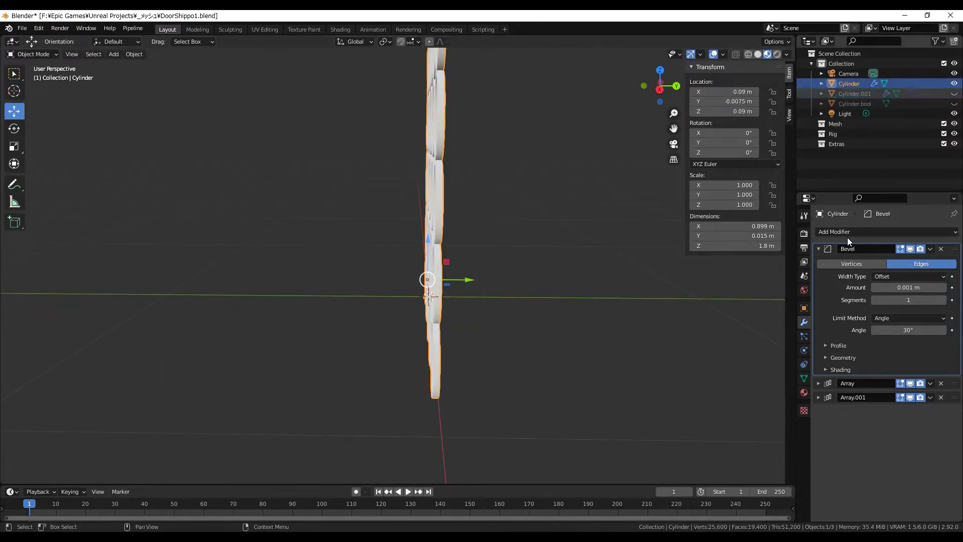
key("ctrl+z")
Duplicate Cylinder in place with its live Boolean modifier and hide the copy.
key("shift+d")
right_click(601, 215)
left_click(954, 94)
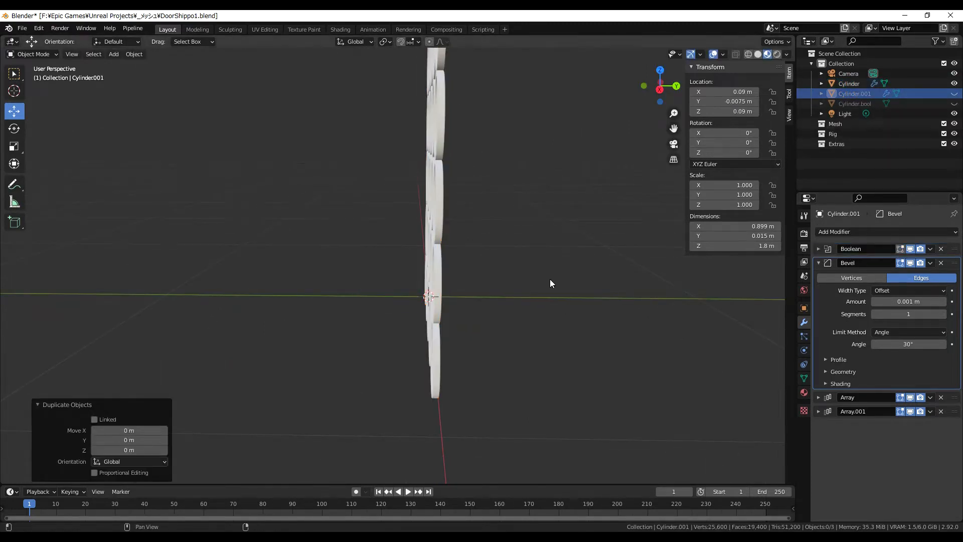
Apply the Boolean modifier on the visible Cylinder ring grid.
middle_click_drag(497, 273, 523, 268)
scroll(516, 273, "up", 2)
left_click(438, 273)
key("shift+d")
right_click(593, 215)
key("ctrl+z")
left_click(931, 249)
left_click(918, 261)
Duplicate the Cylinder ring grid in place and rename the copy Cylinder.b.
key("shift+d")
left_click(484, 286)
key("ctrl+z")
key("shift+d")
right_click(677, 185)
double_click(855, 103)
type("Cylinder.b")
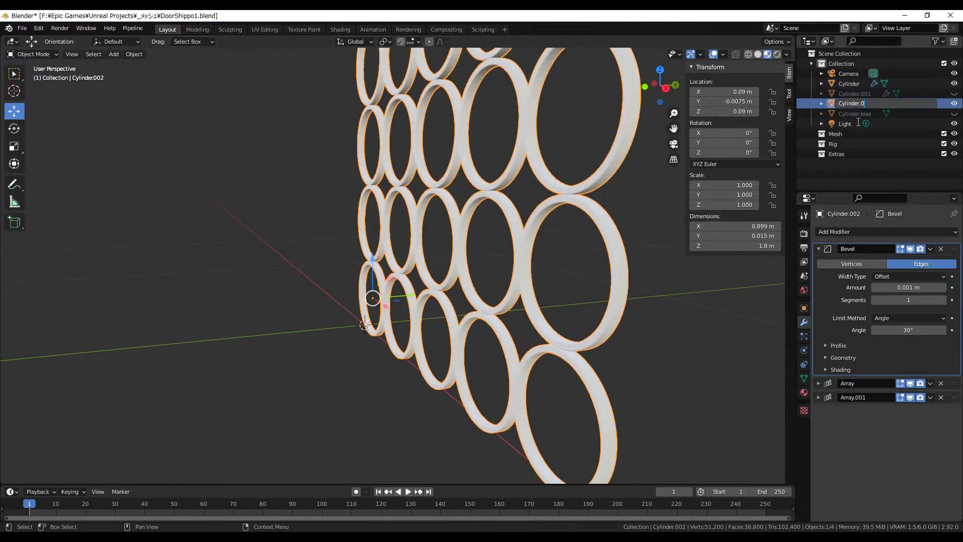
key("Return")
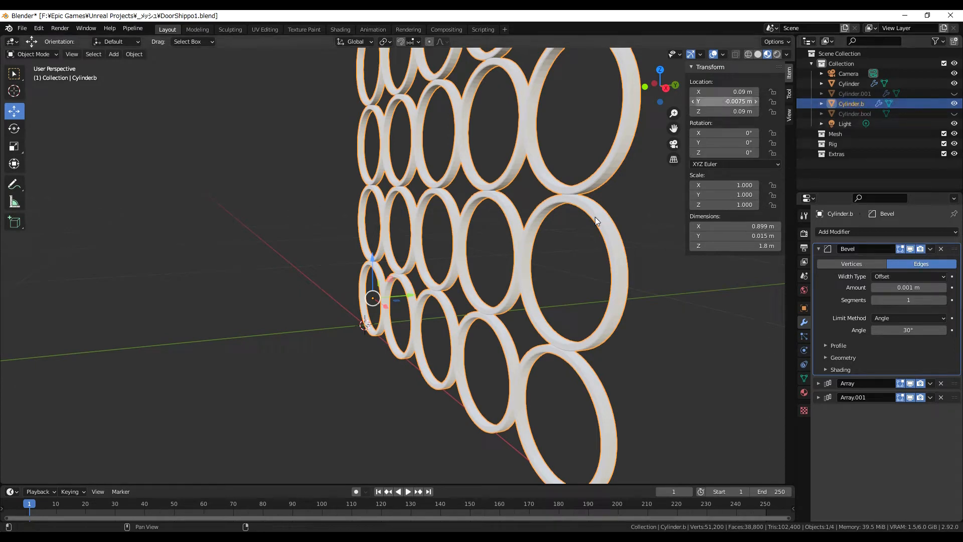
Set Cylinder.b's Y location to 0.0075 m and its horizontal Array count to 7.
key("minus")
left_click(930, 383)
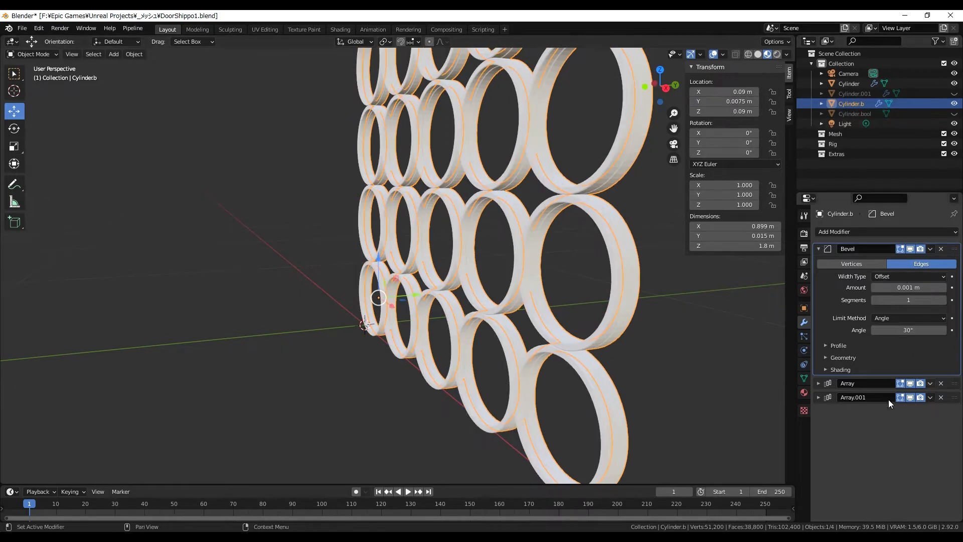
left_click(819, 383)
Move Cylinder.b by -0.09 m along X so its rings overlap the front grid by half a ring.
key("KP_1")
key("g")
key("x")
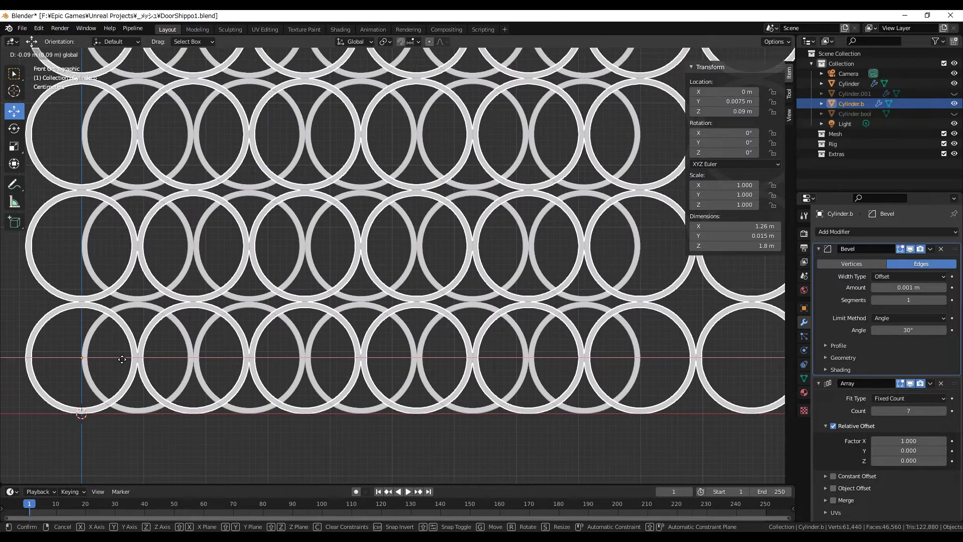
left_click(122, 359)
Raise Cylinder.b along Z to 0.18 m so its rings interlock with the front grid.
scroll(304, 293, "down", 3)
scroll(305, 293, "up", 5)
scroll(305, 293, "down", 5)
middle_click_drag(278, 311, 526, 267)
key("KP_1")
scroll(506, 283, "down", 2)
scroll(344, 215, "up", 5)
scroll(235, 244, "up", 1)
left_click_drag(239, 229, 227, 70, "ctrl")
scroll(285, 183, "down", 4)
scroll(278, 176, "up", 5)
mouse_move(323, 143)
middle_mouse_down("shift")
mouse_move(420, 234)
mouse_move(535, 298)
middle_mouse_up("shift")
left_click_drag(425, 199, 426, 218, "ctrl")
Switch the viewport to rendered shading and create a material named Wood_Mat on Cylinder.
scroll(426, 167, "down", 5)
mouse_move(506, 200)
middle_mouse_down()
mouse_move(404, 230)
mouse_move(457, 187)
middle_mouse_up()
key("z")
left_click(805, 393)
left_click(527, 388)
left_click(862, 274)
double_click(848, 236)
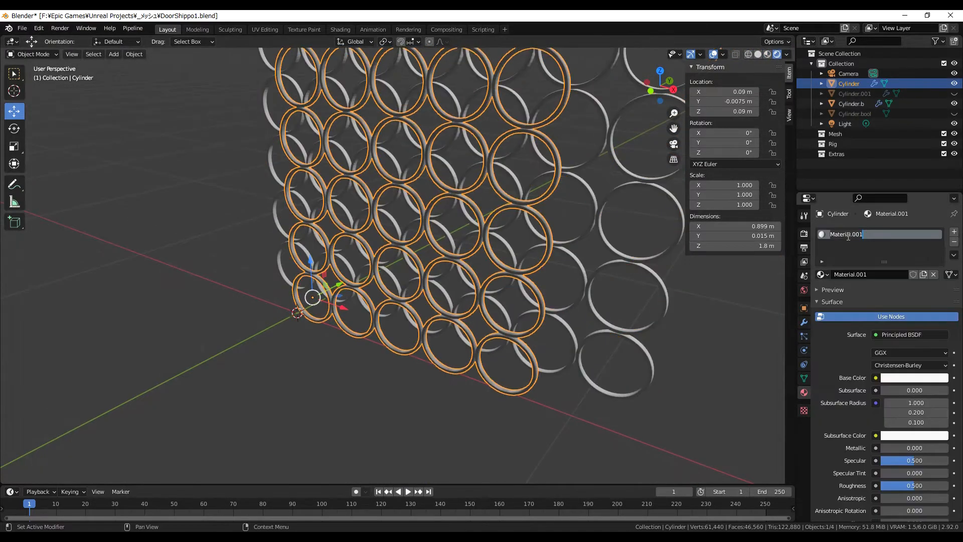
Give Wood_Mat a pale orange base color (H 0.078, S 0.369, V 0.800) and assign the material to Cylinder.b.
left_click(889, 377)
left_click_drag(889, 275, 893, 275)
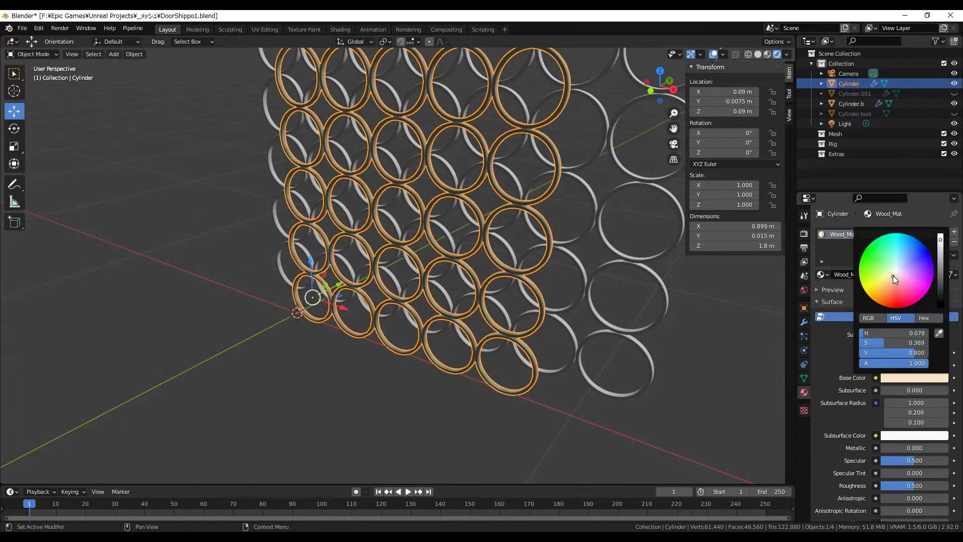
left_click(602, 221)
Set the world color to an Environment Texture using the IMG_20211009_140356_011 image from the _HDR folder.
left_click(804, 290)
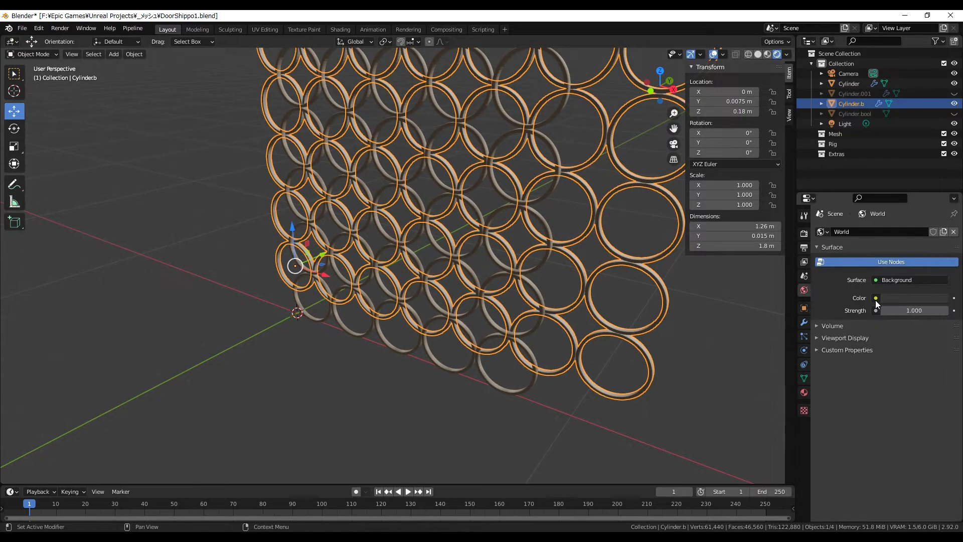
left_click(876, 298)
left_click(860, 340)
left_click(931, 310)
left_click(246, 366)
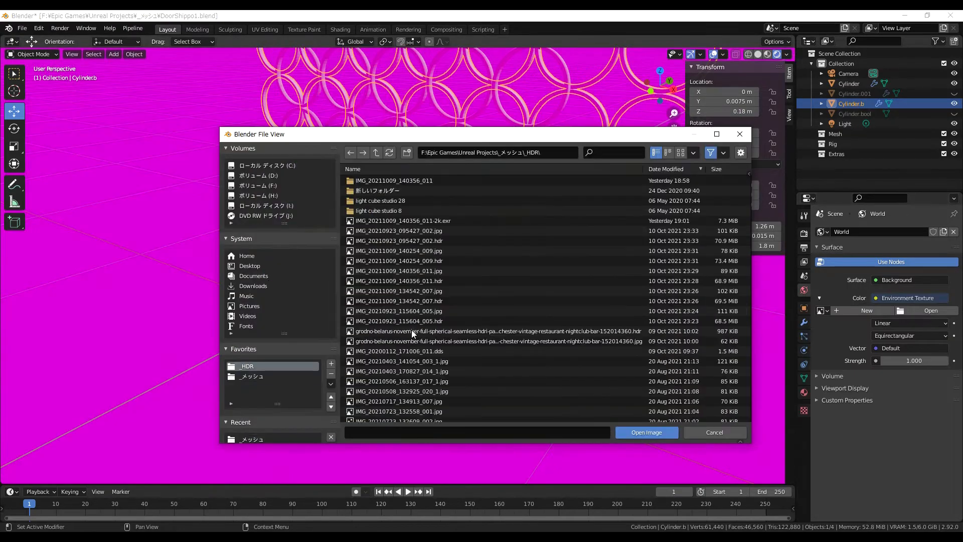
double_click(444, 271)
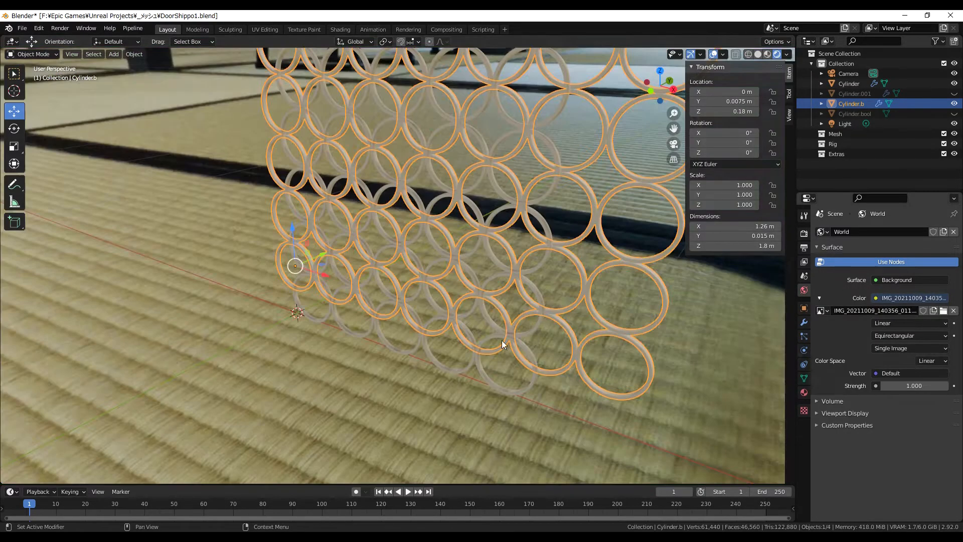
Set Cylinder.b's horizontal Array count to 6.
left_click(502, 340)
middle_click_drag(502, 340, 279, 275)
key("KP_1")
key("KP_5")
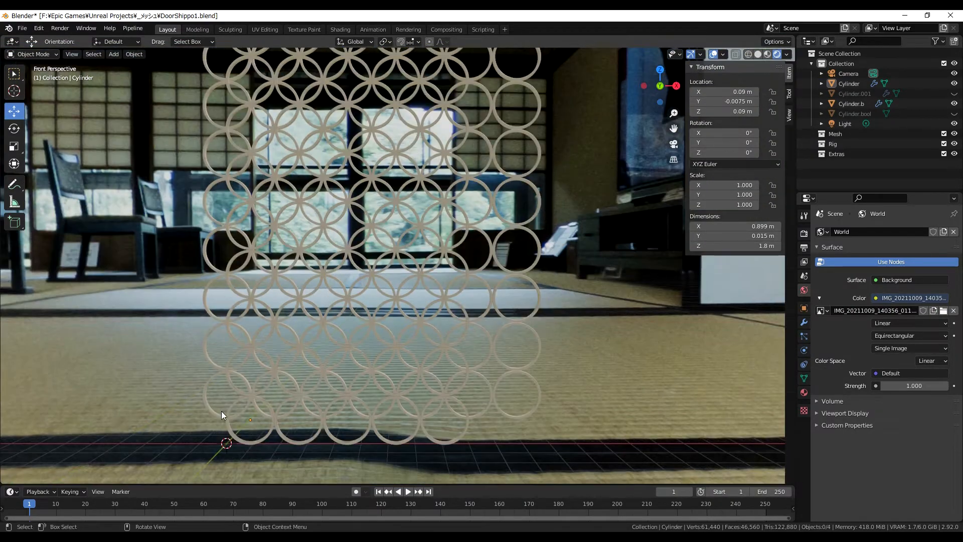
left_click(851, 104)
left_click(804, 322)
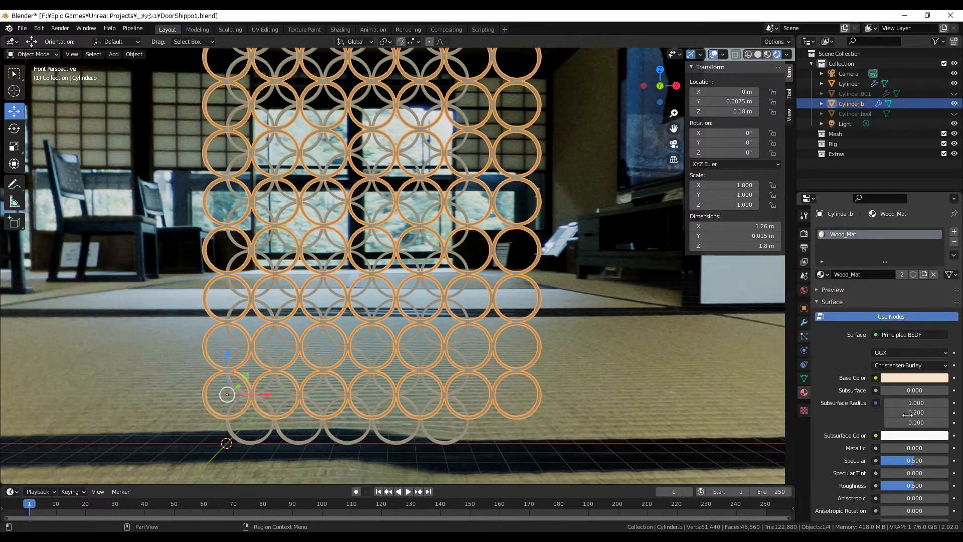
left_click(909, 411)
type("6")
key("Return")
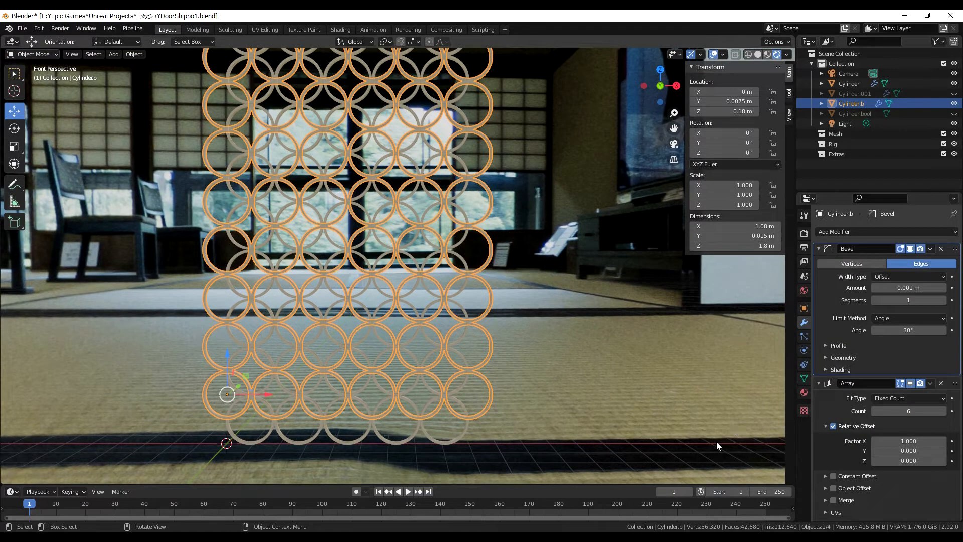
Add a cube at the origin and assign the Wood_Mat material to it.
middle_click_drag(677, 459, 365, 277)
key("KP_1")
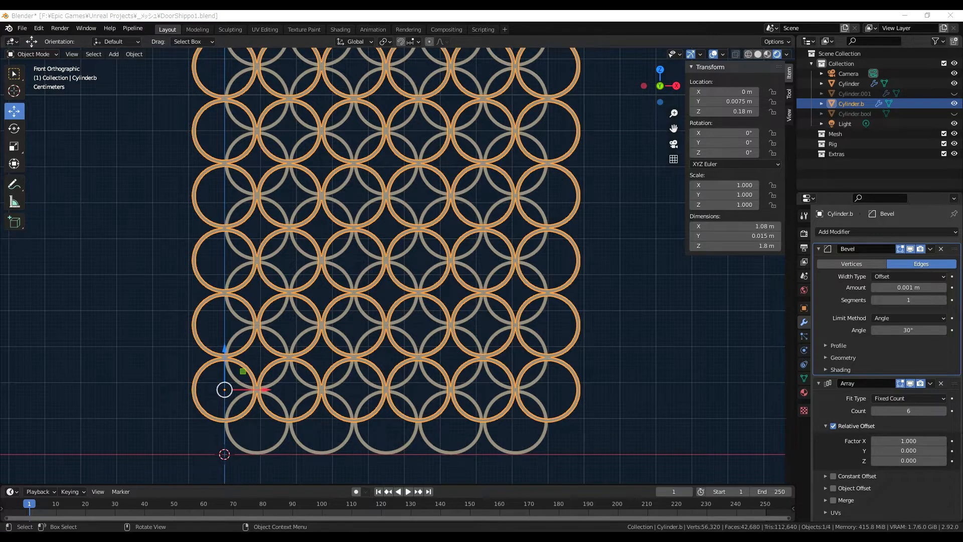
scroll(408, 200, "up", 1)
scroll(408, 200, "down", 2)
left_click(113, 54)
mouse_move(134, 70)
left_click(221, 75)
scroll(281, 251, "down", 3)
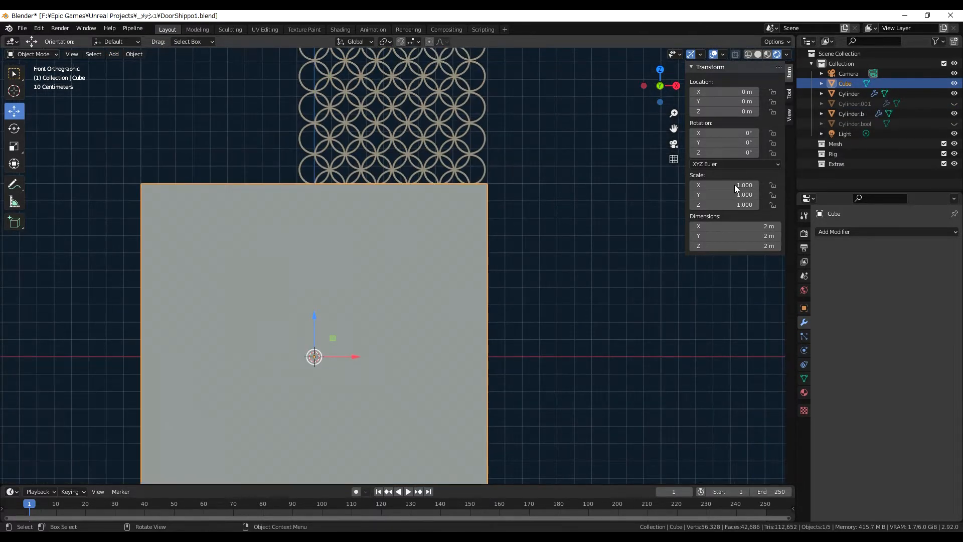
left_click(805, 393)
left_click(823, 275)
left_click(847, 299)
Set the cube's dimensions to 0.03 m in X, 0.03 m in Y and 1.8 m in Z.
left_click(733, 227)
type("0.3")
key("Return")
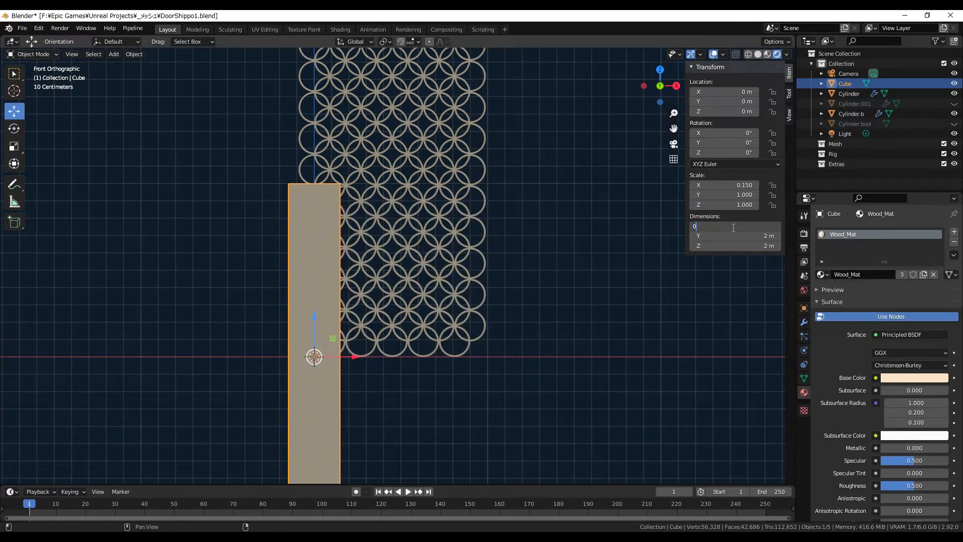
type("0.03")
key("Return")
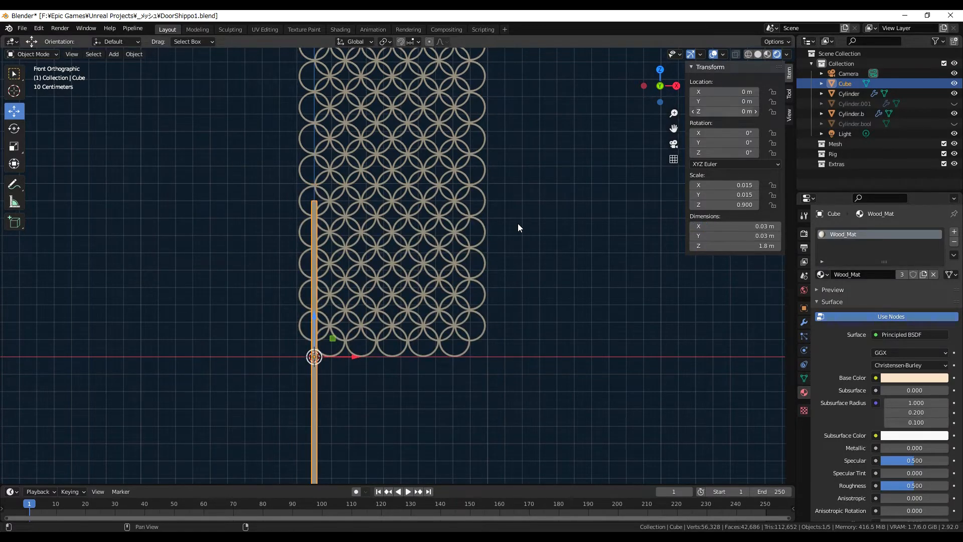
Position the frame post at X -0.45 m and Z 0.9 m.
left_click(724, 111)
type("0.9")
key("Return")
scroll(447, 186, "up", 5)
left_click(725, 92)
type("0.015")
key("Return")
Apply the frame post's scale.
key("ctrl+a")
left_click(804, 411)
scroll(432, 350, "down", 2)
key("Return")
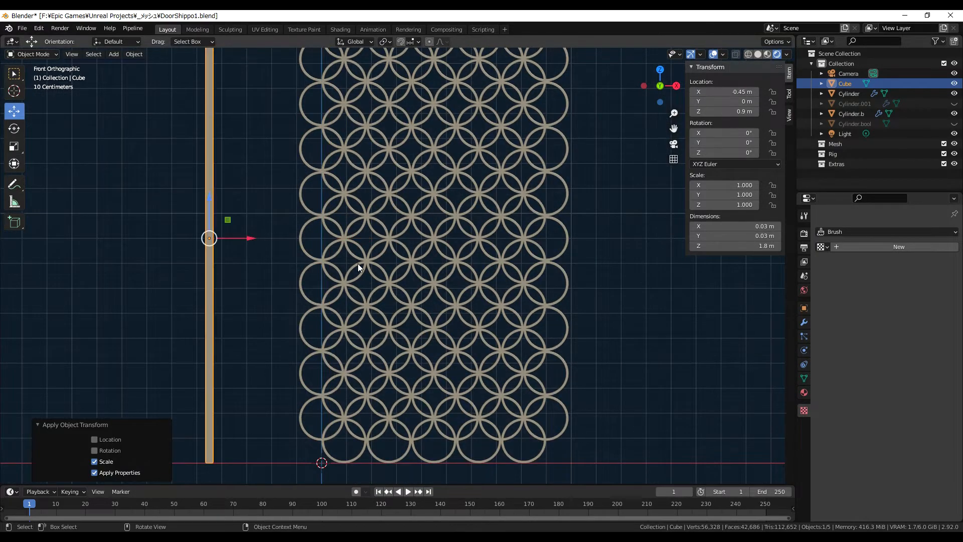
left_click(803, 393)
Add an Arrows empty at the world origin.
left_click(113, 54)
mouse_move(145, 66)
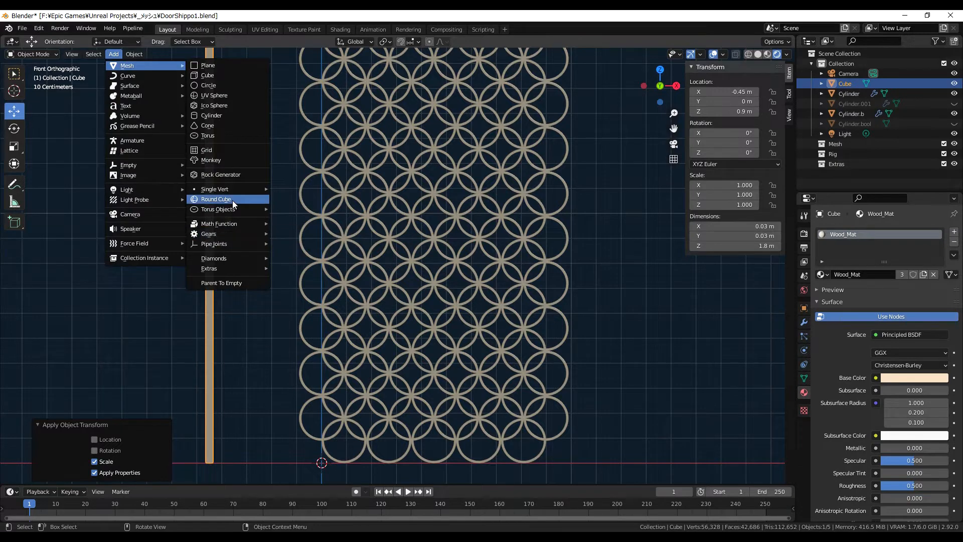
mouse_move(151, 165)
left_click(222, 179)
scroll(424, 283, "down", 1)
scroll(424, 287, "down", 1)
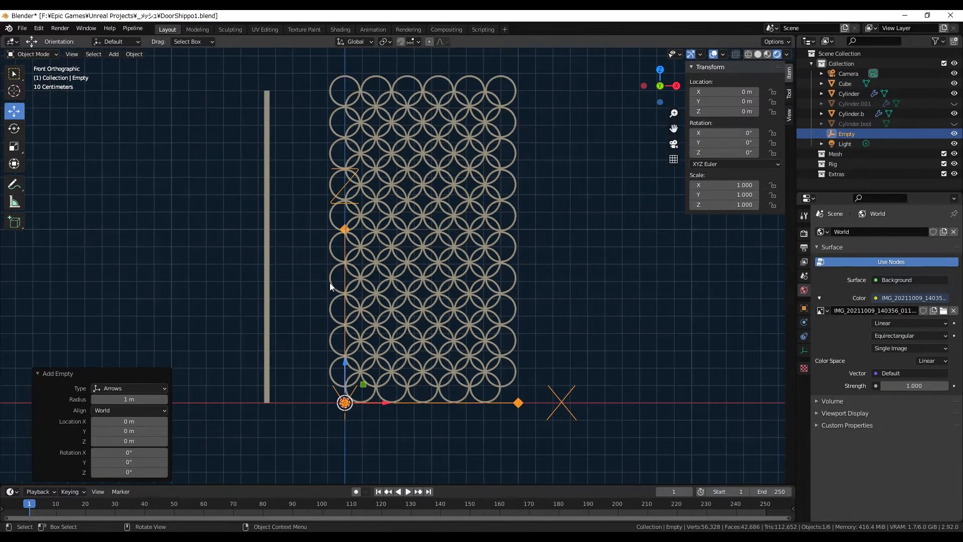
Add a Mirror modifier on the X axis to the frame post, using Empty as the mirror object.
left_click(267, 306)
left_click(804, 322)
left_click(885, 231)
left_click(775, 348)
left_click(903, 301)
left_click(895, 367)
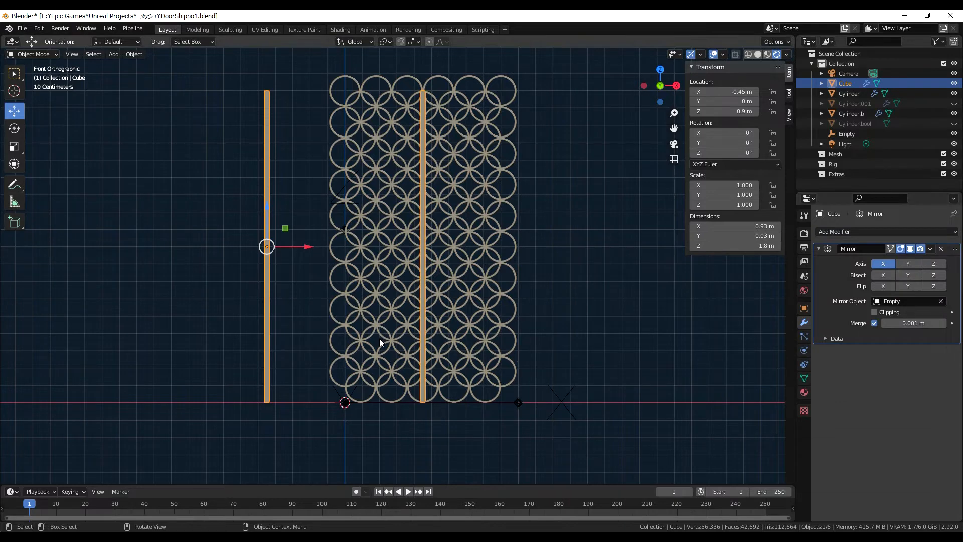
Duplicate the mirrored frame post and move the copy about 0.11 m along X.
key("shift+d")
right_click(324, 250)
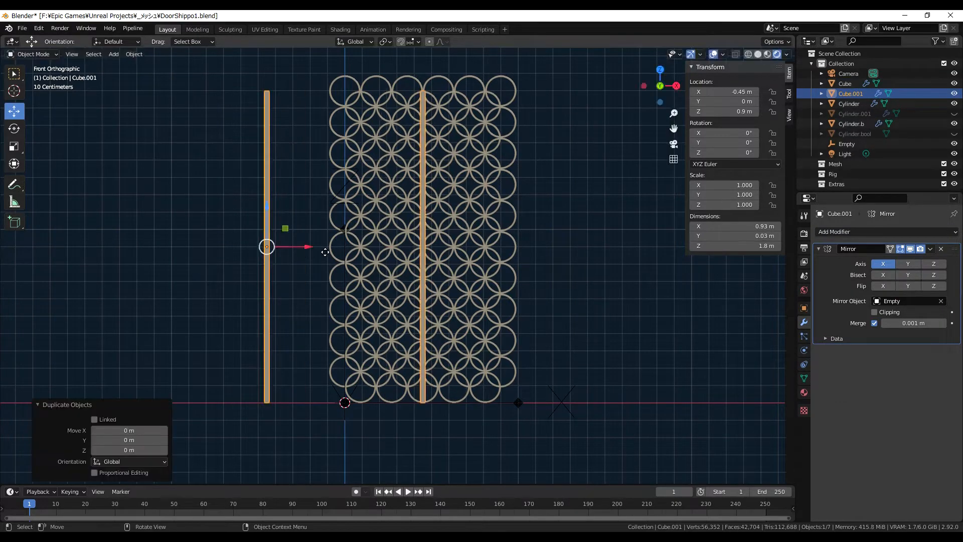
left_click_drag(306, 247, 326, 247)
Try mirroring the duplicated post on Z instead of X, and remove its Mirror modifier.
left_click(934, 264)
left_click(884, 264)
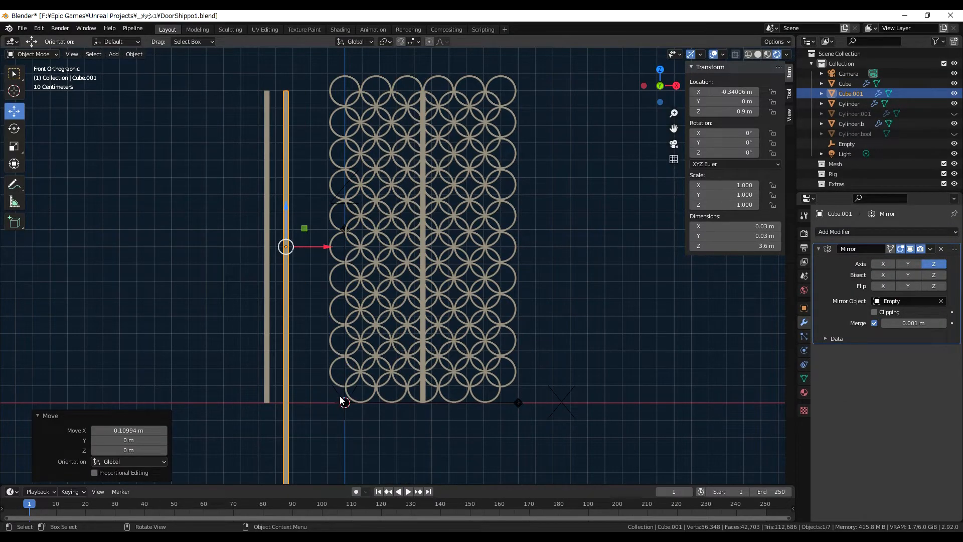
left_click(941, 248)
Add an Array modifier to the duplicated post with a constant Z offset of 1.8 m instead of the relative offset.
left_click(885, 231)
left_click(775, 260)
left_click(901, 326)
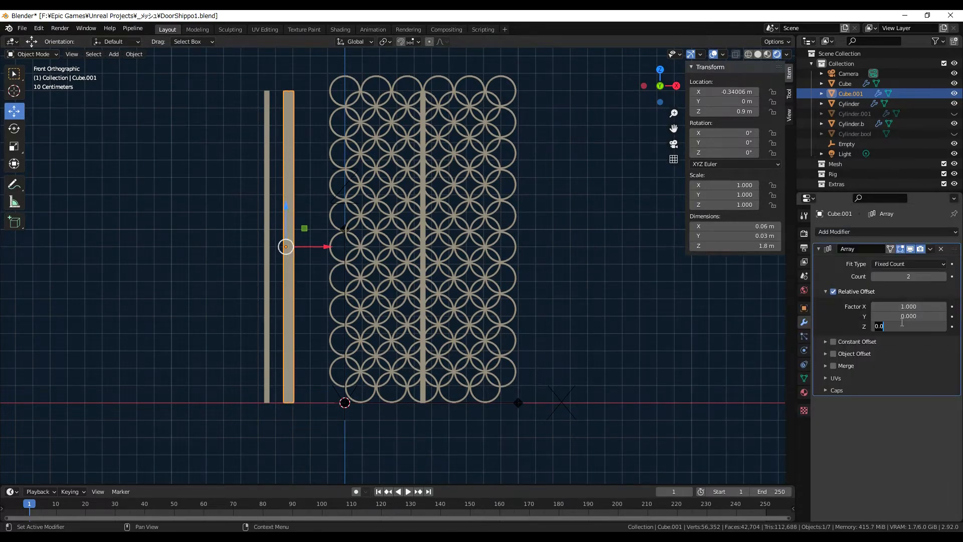
left_click(833, 291)
left_click(833, 341)
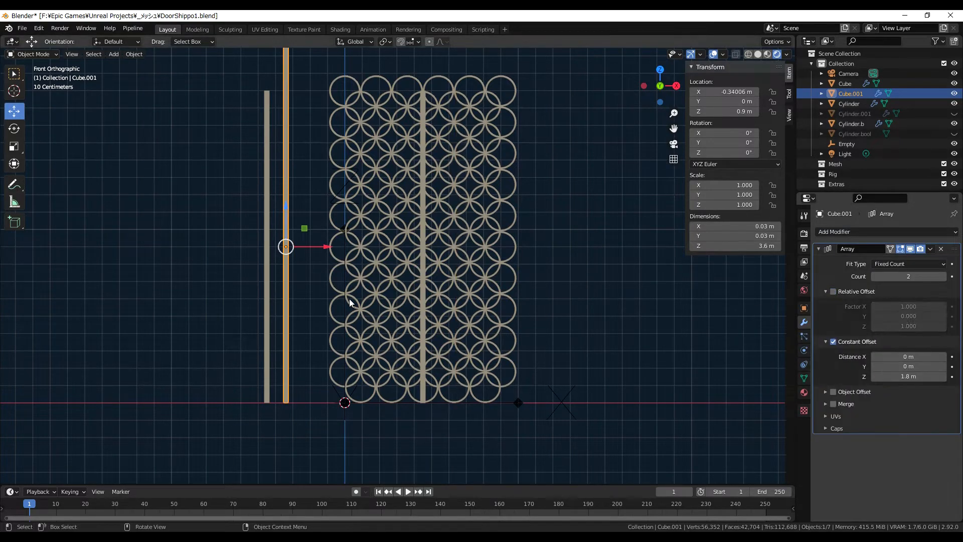
Reset the duplicated post's X, Y and Z location to 0 m.
left_click(702, 110)
key("BackSpace")
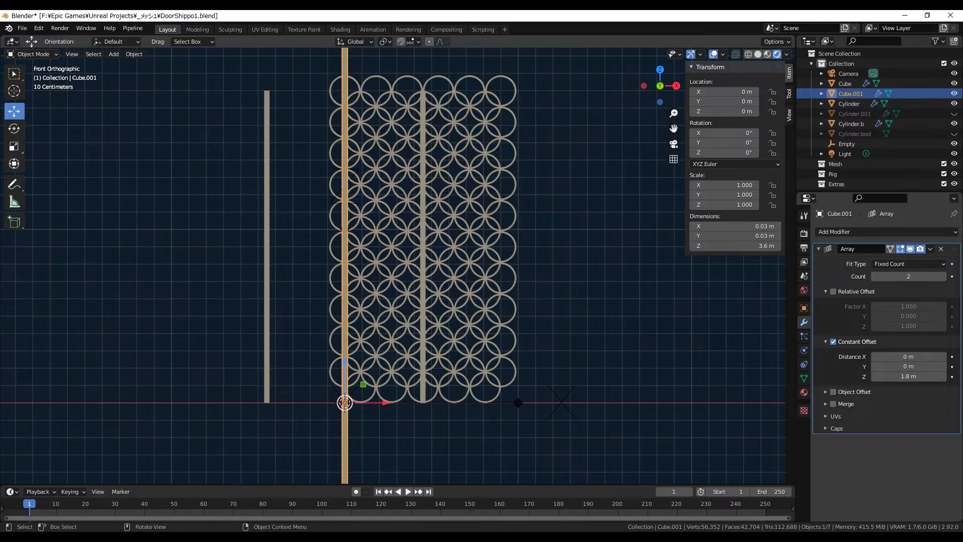
Rotate the duplicated post so it lies horizontally along X and apply its rotation.
key("r")
left_click(790, 299, "ctrl")
key("ctrl+a")
left_click(497, 321)
Set the horizontal rail's Z location to 0.015 m.
scroll(377, 365, "up", 4)
type("0.015")
key("Return")
scroll(391, 370, "up", 4)
Set the rail's X dimension to 0.87 m and apply its scale.
middle_click_drag(351, 365, 496, 300, "shift")
scroll(496, 300, "down", 3)
scroll(495, 300, "up", 1)
left_click(734, 227)
key("BackSpace")
type(".87")
key("Return")
key("ctrl+a")
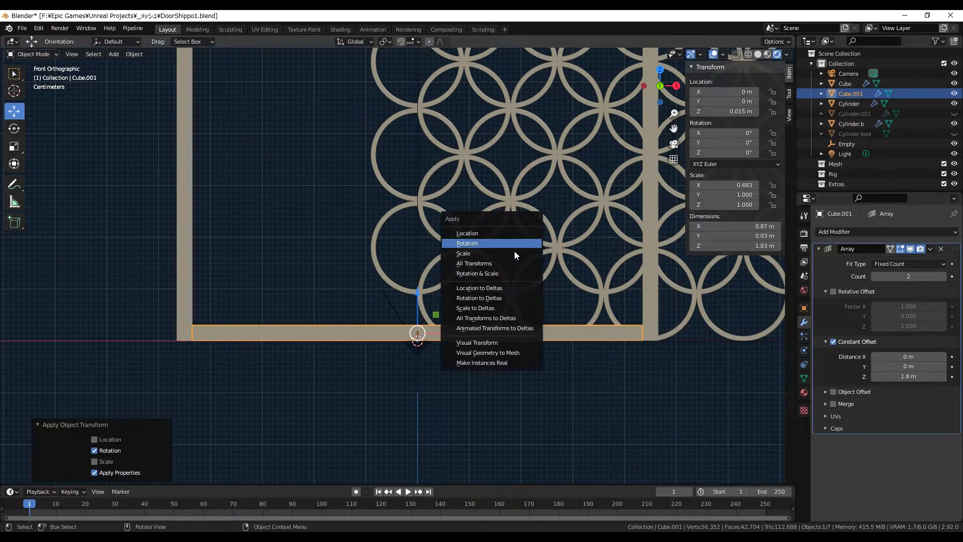
left_click(513, 251)
Set the rail's Array constant Z offset to 1.77 m.
scroll(462, 313, "down", 3)
scroll(461, 313, "up", 5)
middle_click_drag(583, 264, 543, 338, "shift")
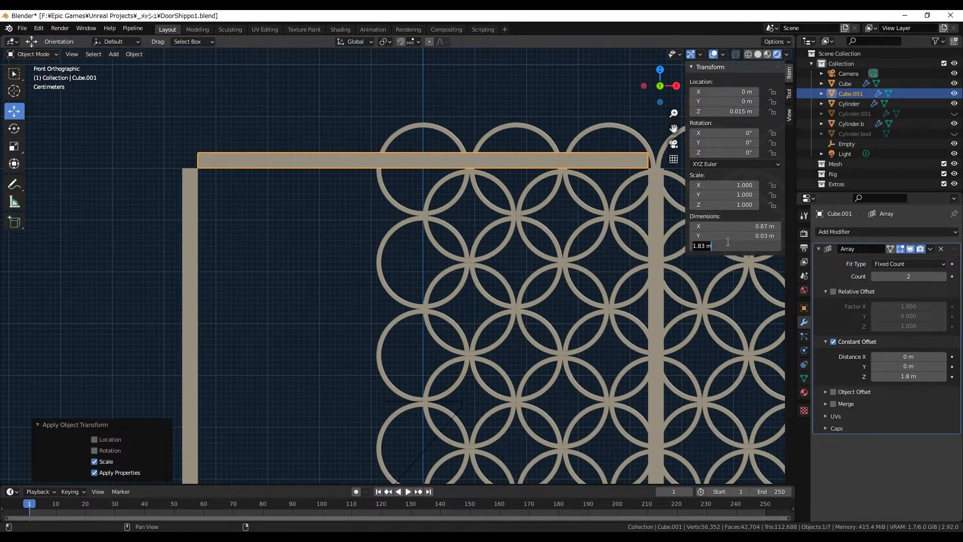
left_click(909, 250)
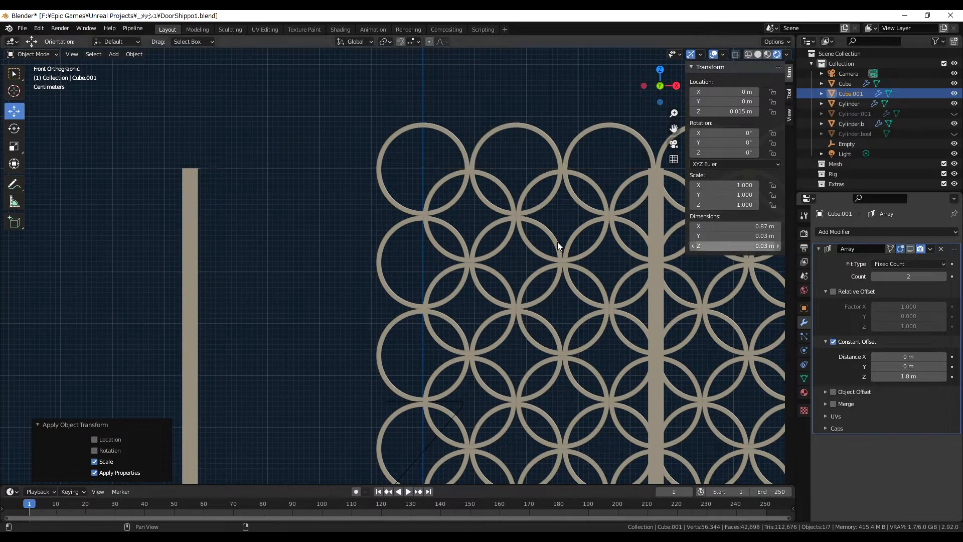
left_click(910, 249)
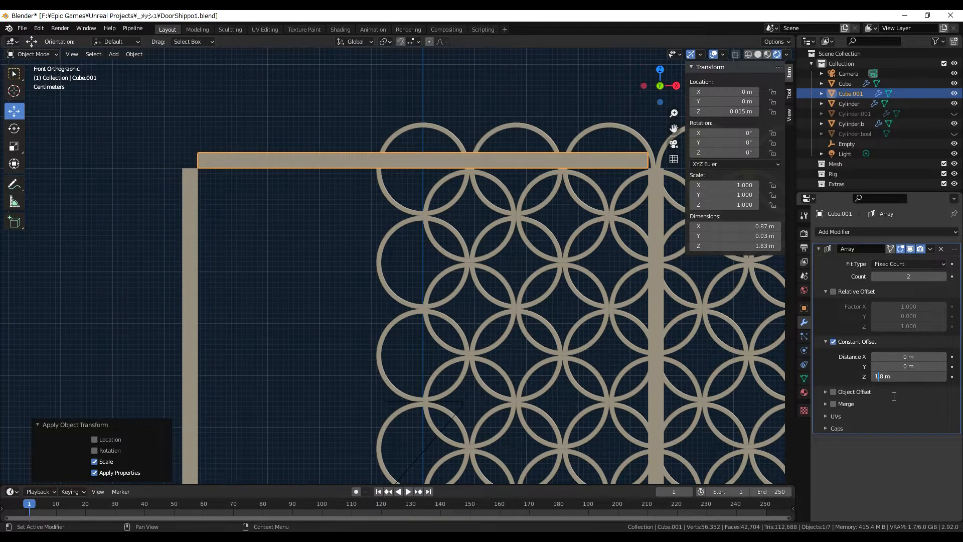
type(".77")
key("Return")
Save the file.
scroll(512, 321, "down", 3)
middle_click_drag(485, 330, 410, 343)
key("KP_1")
scroll(507, 346, "up", 5)
key("ctrl+s")
Move both ring grids 0.45 m in the negative X direction to line up with the frame.
left_click(465, 388)
middle_click_drag(480, 453, 489, 310, "shift")
left_click(522, 297, "shift")
left_click(493, 283, "shift")
left_click(404, 279)
left_click_drag(466, 280, 351, 282)
scroll(590, 327, "up", 3)
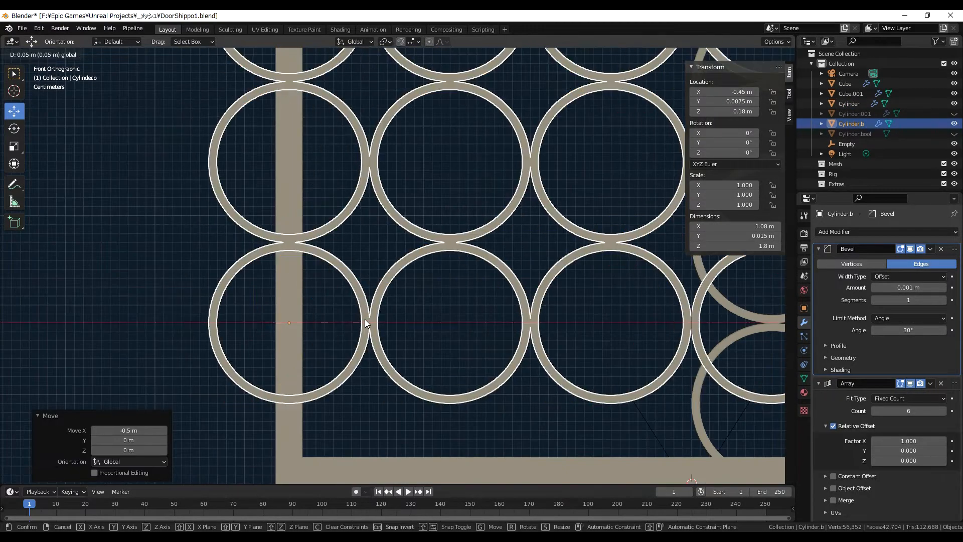
left_click_drag(590, 327, 435, 330)
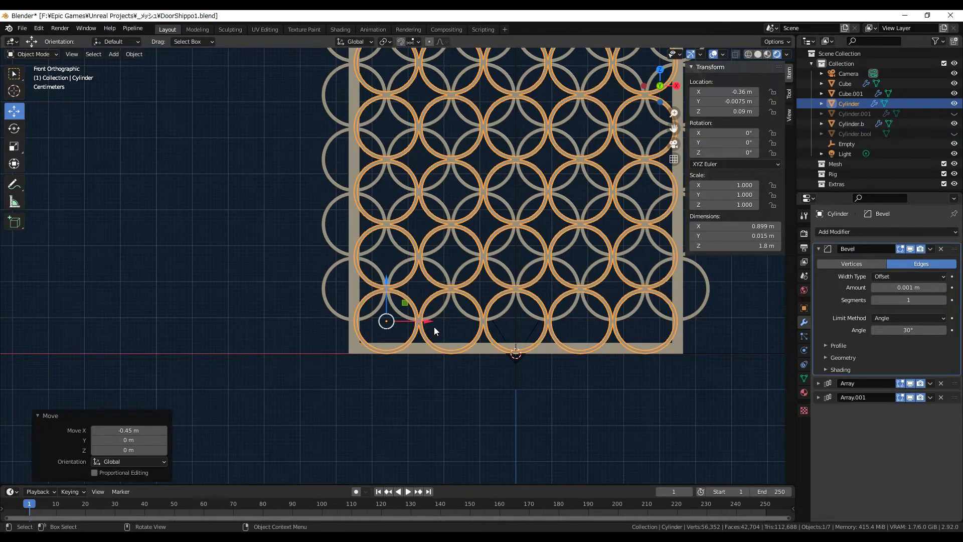
scroll(420, 309, "up", 3)
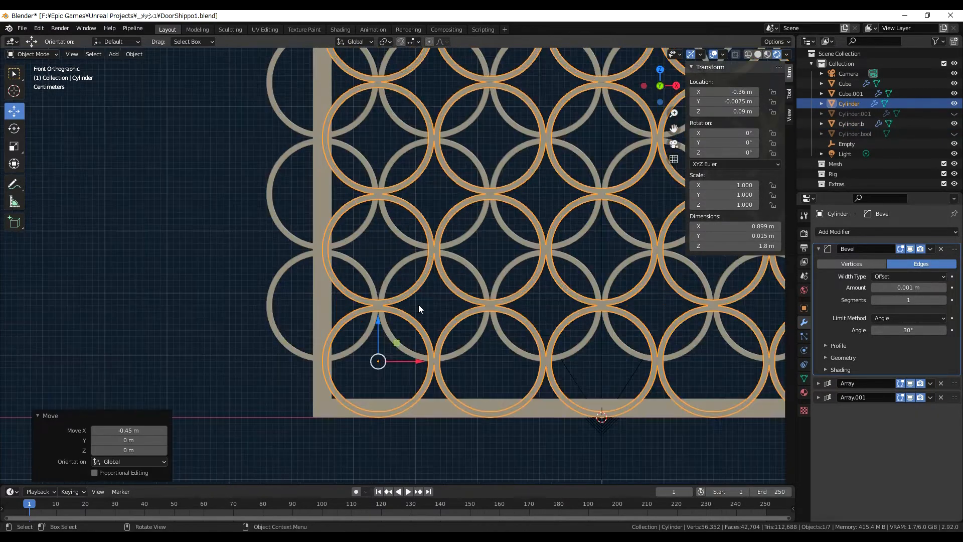
Hide the Cylinder ring grid and the Cube frame posts, and show the hidden ring object Cylinder.001.
left_click(954, 102)
left_click(954, 84)
left_click(954, 114)
Delete the Cylinder.b ring grid and rename Cylinder.001 as Cylinder.backup.
left_click(850, 124)
key("Delete")
left_click(855, 114)
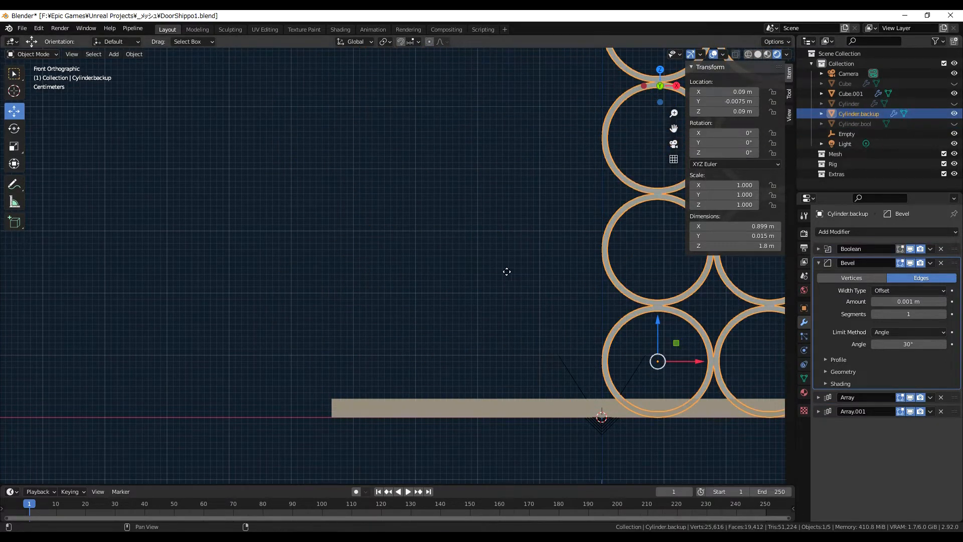
Duplicate Cylinder.backup in place.
key("shift+d")
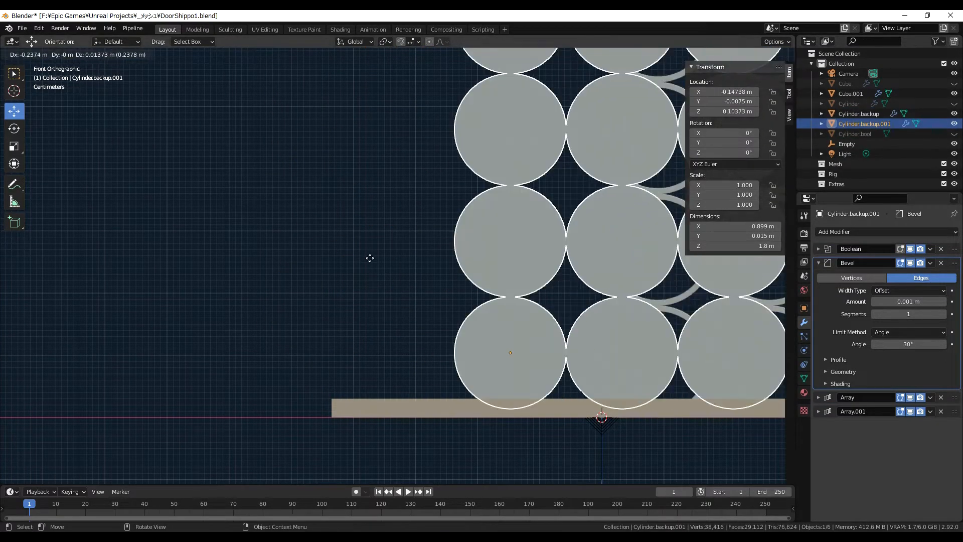
right_click(362, 269)
middle_click_drag(483, 289, 336, 261, "shift")
double_click(867, 125)
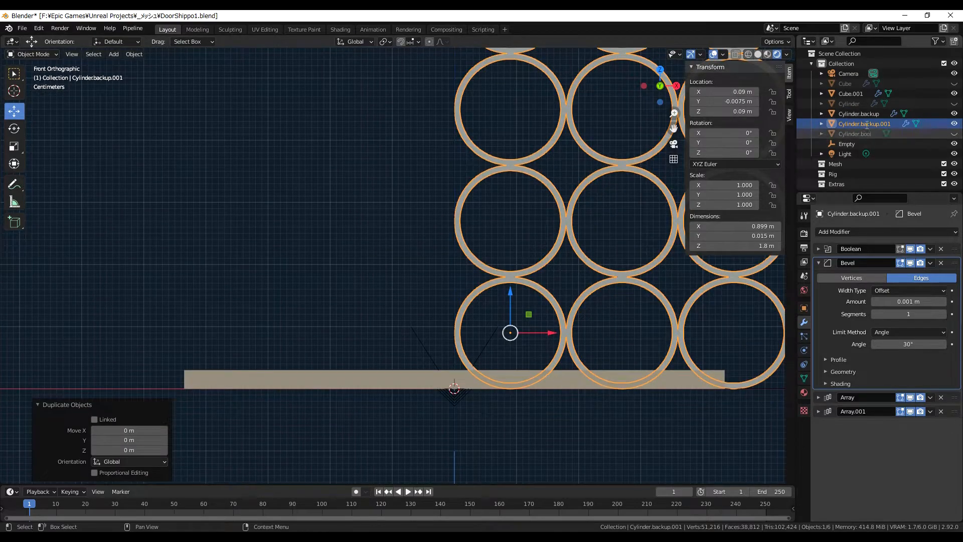
Delete the Cube.001 rails and the old Cylinder ring grid.
left_click(851, 94)
key("Delete")
left_click(848, 94)
key("Delete")
left_click(954, 94)
left_click(848, 93)
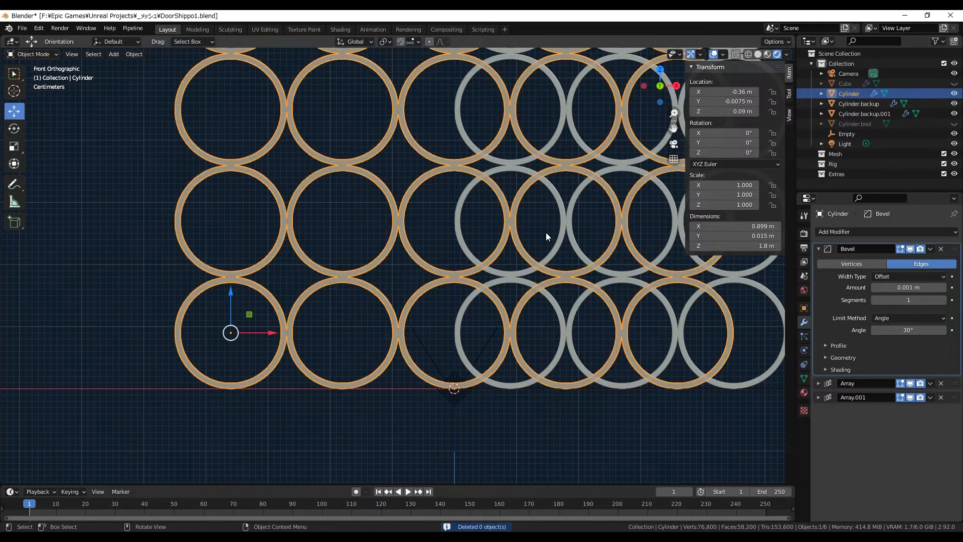
key("Delete")
Show the boolean cutter Cylinder.bool and select the duplicated ring object.
left_click(565, 226)
left_click(954, 114)
scroll(481, 341, "up", 5)
middle_click_drag(482, 341, 498, 266, "shift")
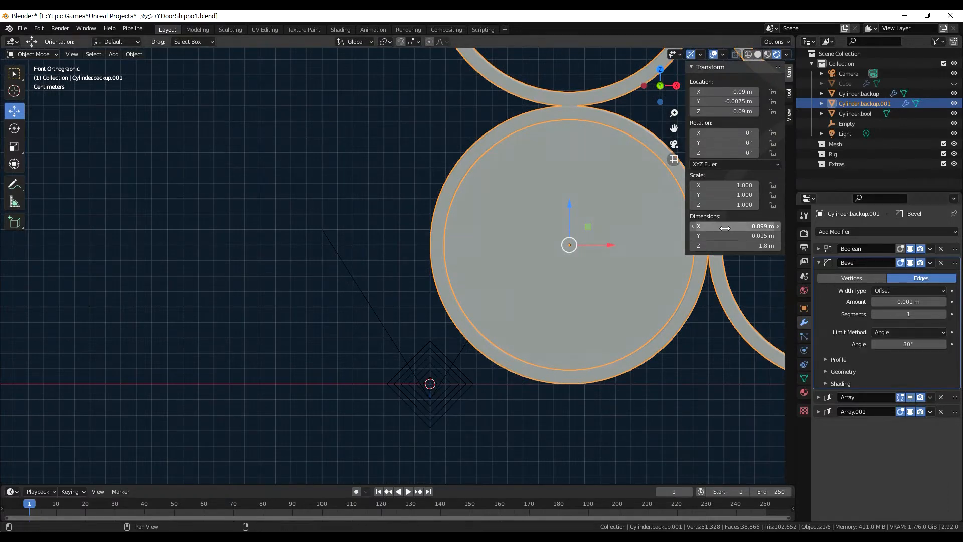
Turn off the viewport display of both Array modifiers on the duplicated ring object.
left_click(819, 263)
left_click(818, 276)
left_click(909, 277)
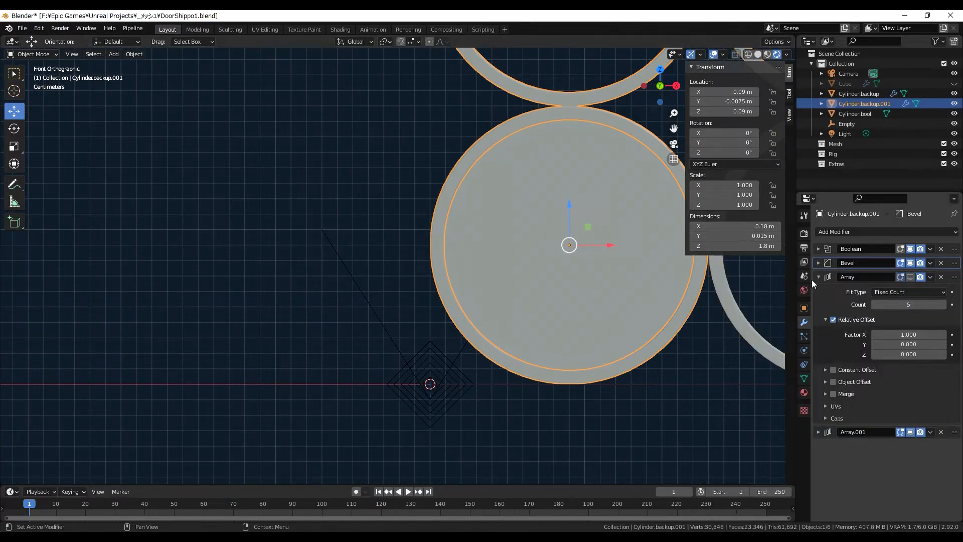
left_click(819, 277)
left_click(910, 291)
key("Escape")
left_click(818, 277)
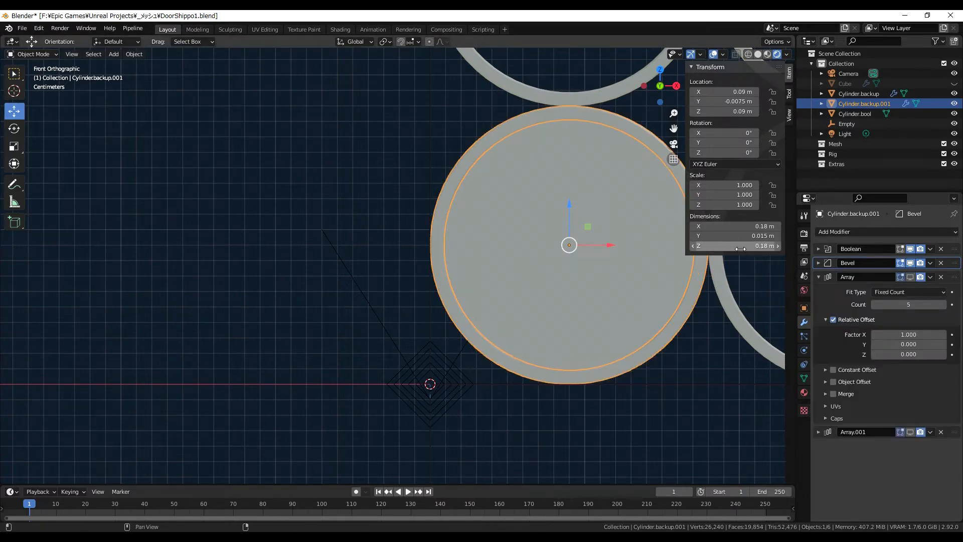
Try scaling the duplicated ring object to about 0.5 on X and Z.
key("s")
key("z")
left_click(670, 292)
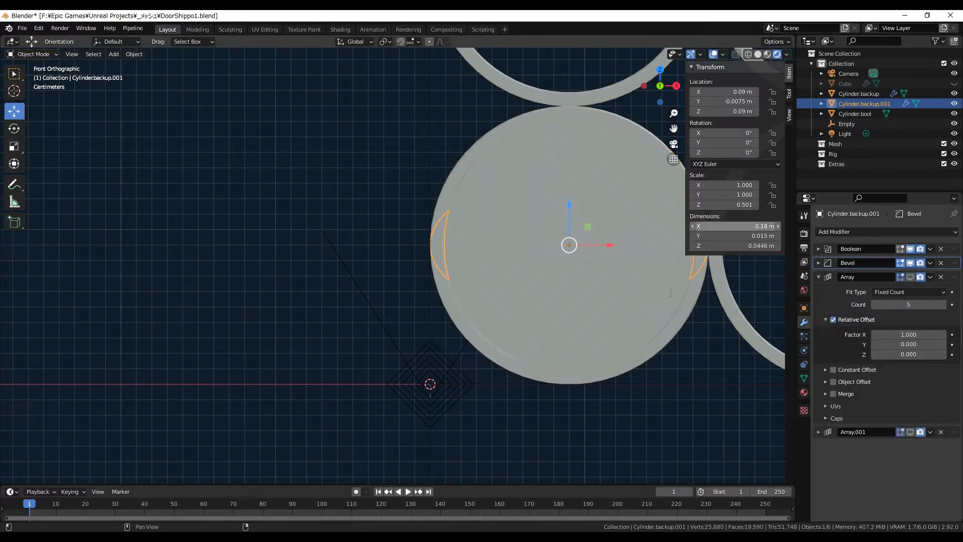
key("ctrl+z")
key("ctrl+z")
key("ctrl+shift+z")
key("ctrl+shift+z")
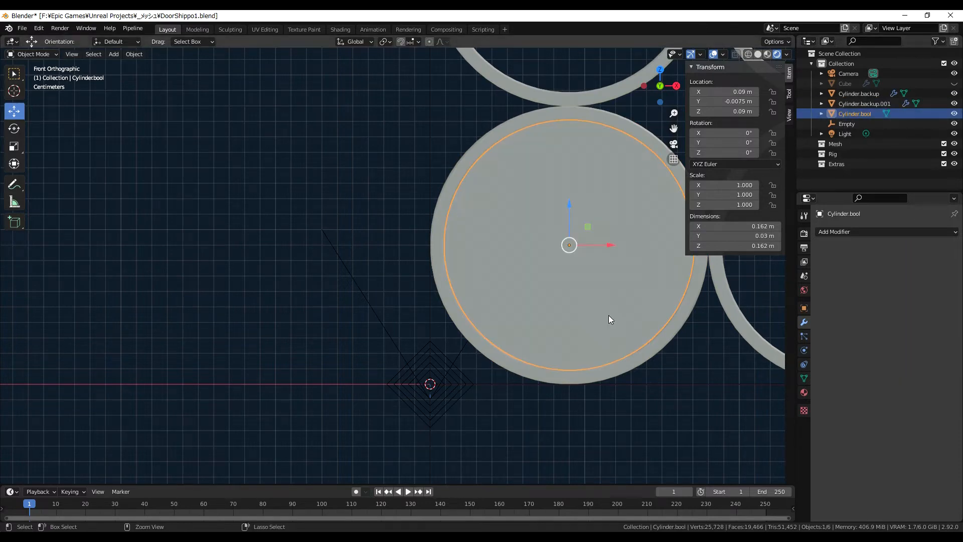
Set the X and Z scale of the boolean cutter Cylinder.bool to 0.9.
left_click(609, 315)
key("g")
right_click(601, 270)
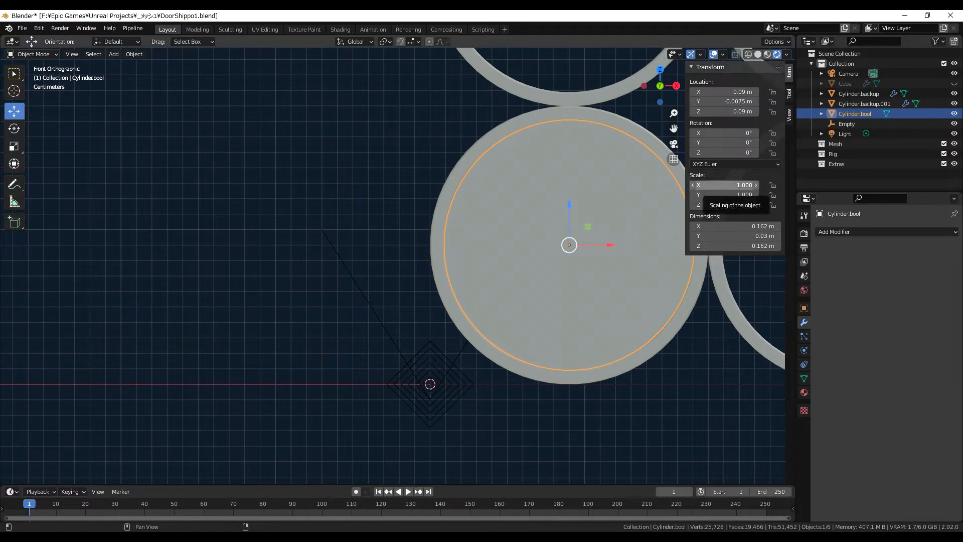
type("0.9")
key("Return")
scroll(583, 252, "down", 3)
scroll(584, 252, "up", 3)
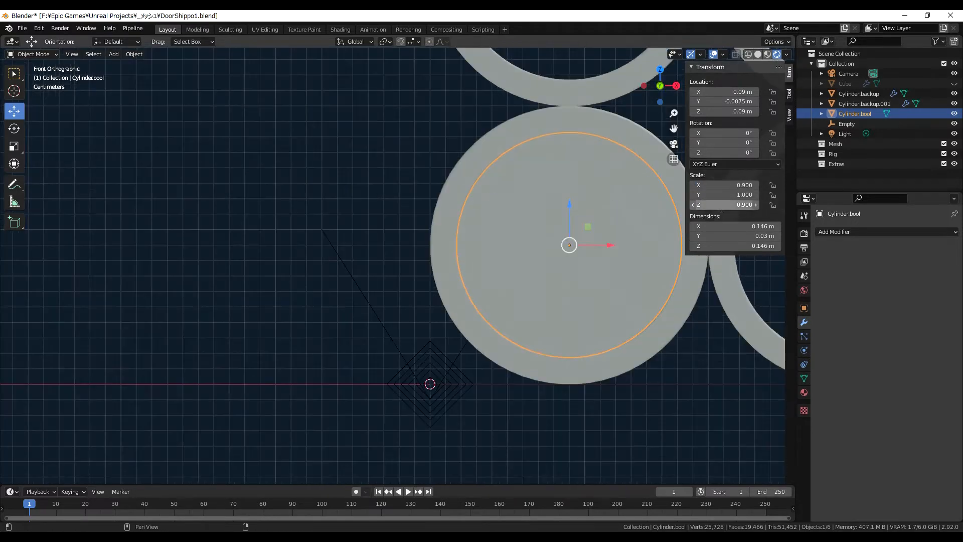
left_click_drag(722, 205, 727, 204)
type("0.9")
key("Return")
scroll(567, 233, "down", 3)
scroll(567, 232, "up", 3)
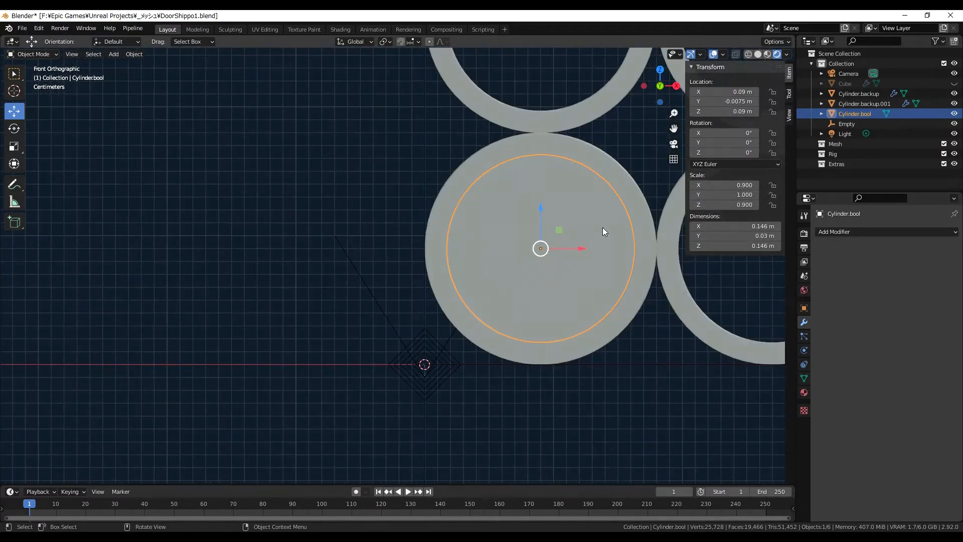
Hide Cylinder.backup and reselect the duplicated ring object.
key("ctrl+z")
key("ctrl+z")
key("ctrl+z")
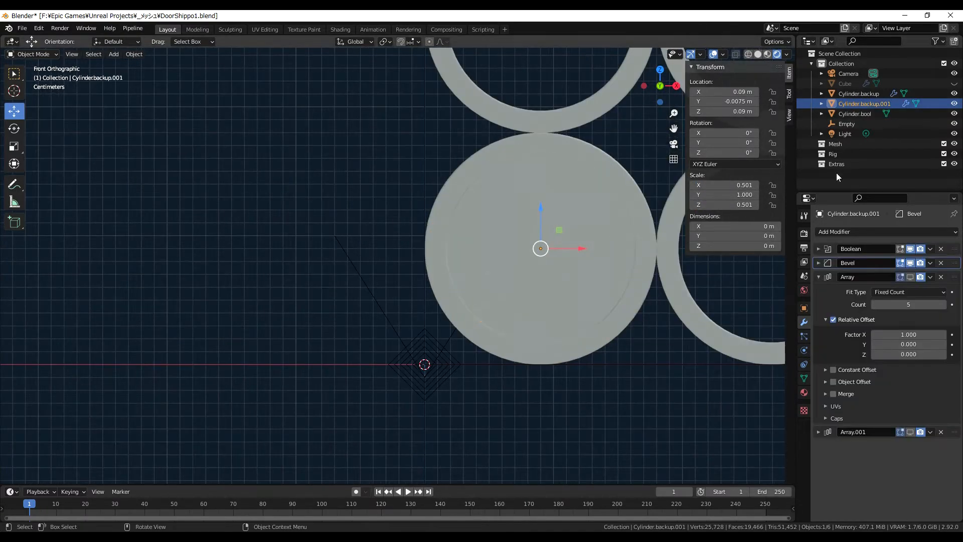
left_click(954, 94)
left_click(863, 104)
Turn the viewport display of both Array modifiers back on for the duplicate and disable that of its Boolean.
left_click(819, 277)
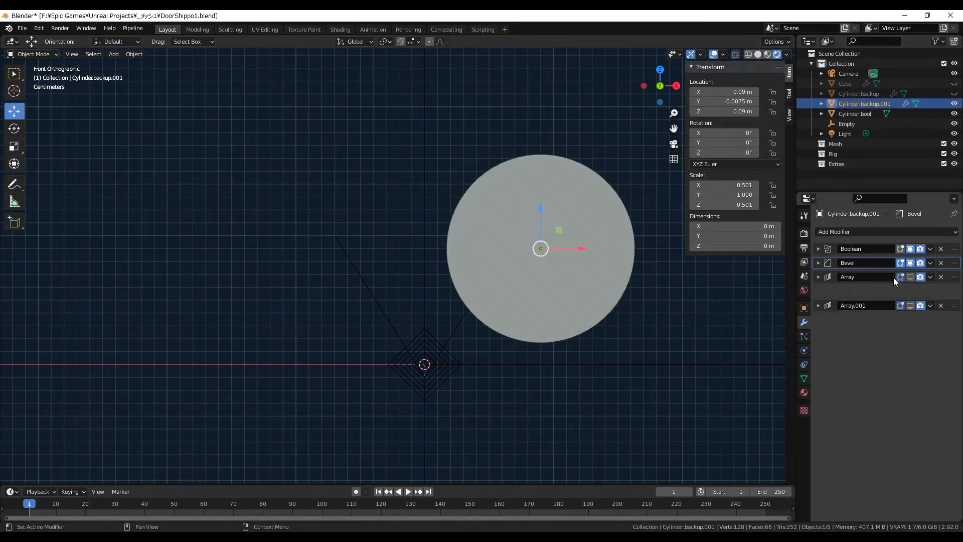
left_click_drag(909, 291, 909, 277)
left_click(818, 249)
left_click(954, 113)
left_click(954, 113)
left_click(818, 248)
left_click(910, 249)
scroll(484, 252, "down", 2)
Reset the duplicated ring object's scale to 1.
left_click(483, 252)
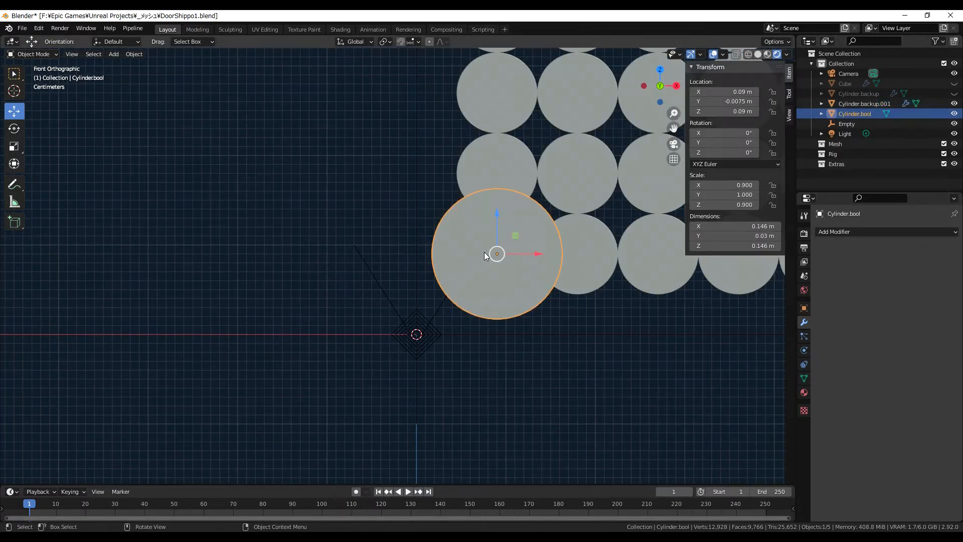
left_click(852, 100)
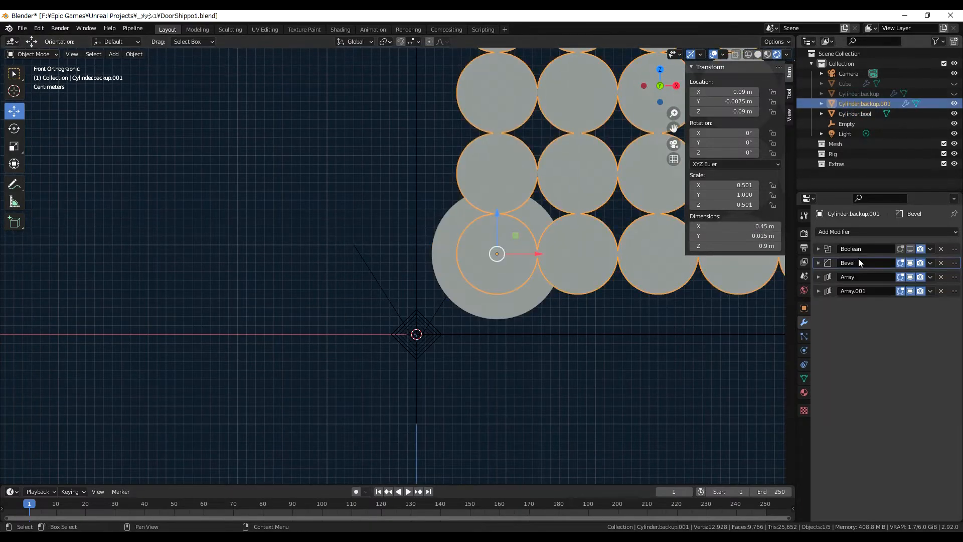
key("alt+s")
middle_click_drag(411, 241, 425, 250)
key("KP_1")
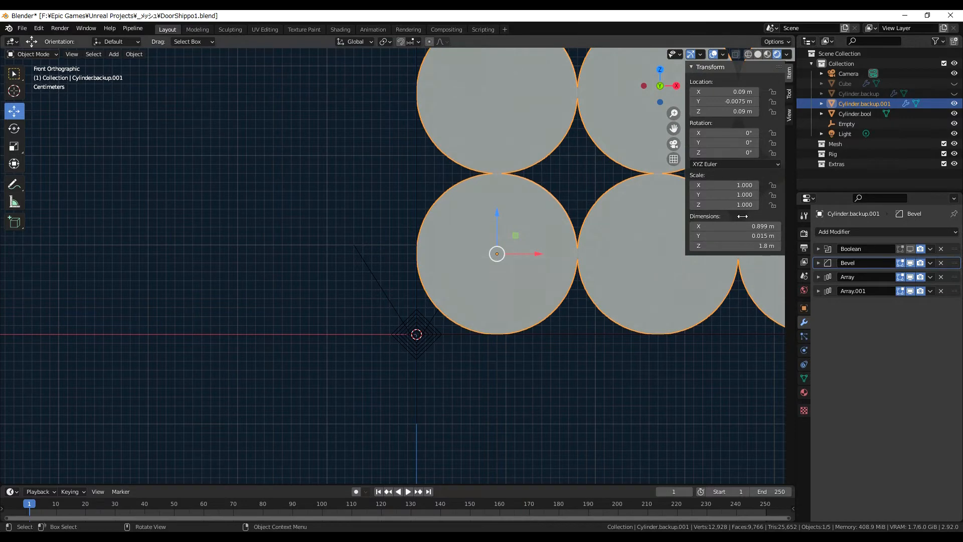
Rename the duplicated ring object as Cylinder1 and apply its Boolean modifier.
double_click(874, 104)
type("Cylinder1")
key("Return")
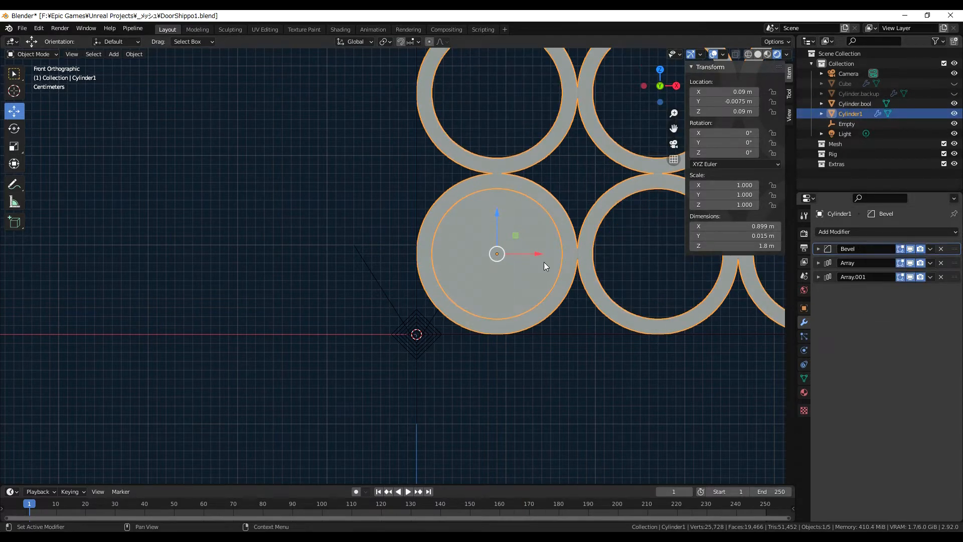
Move Cylinder1 about 0.65 m in the negative X direction.
scroll(544, 262, "down", 3)
left_click_drag(494, 255, 111, 253)
scroll(110, 254, "down", 2)
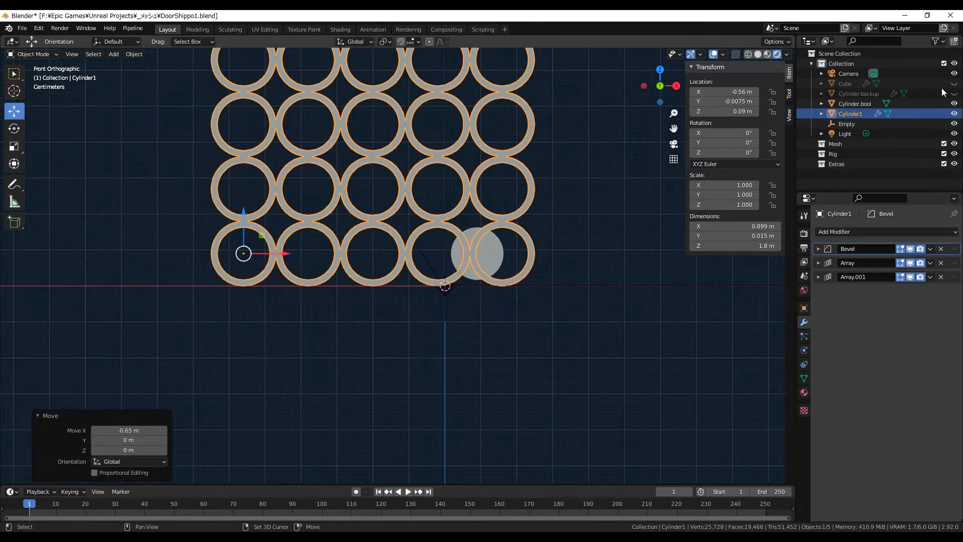
Rename the hidden Cube posts as frame1 and show them in place of Cylinder.bool.
double_click(842, 84)
type("frame1")
key("Return")
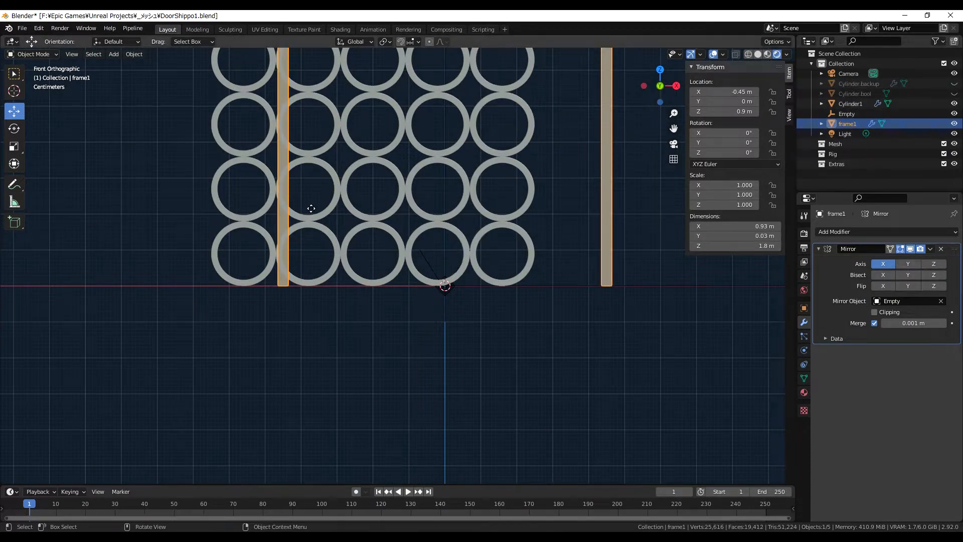
Duplicate frame1 and place the copy at X 0 m and Z 0.015 m.
key("shift+d")
right_click(401, 211)
scroll(381, 149, "down", 5)
left_click_drag(392, 144, 468, 142, "ctrl")
type("0.5")
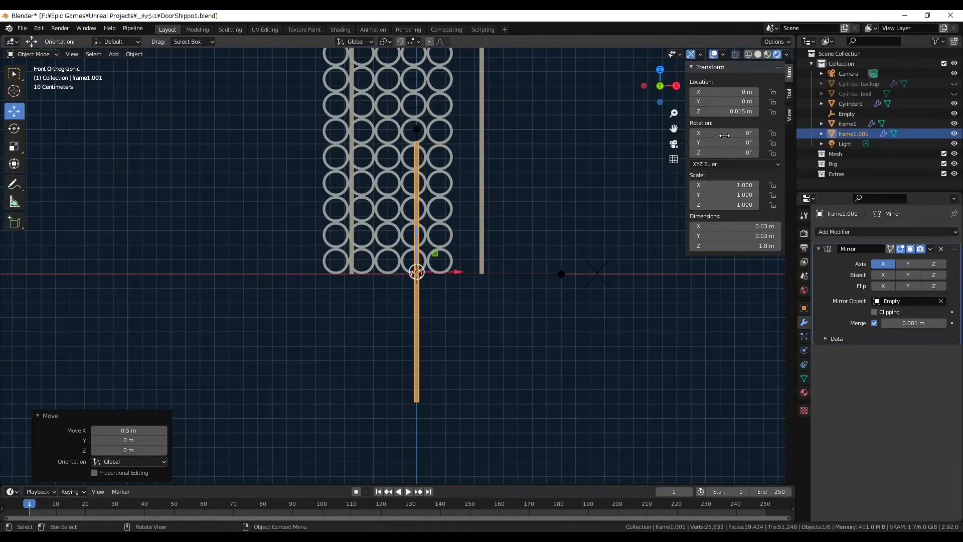
Rotate the frame1 copy 90° about Y with the rotation applied, and set its X dimension to 0.87 m.
type("ry90")
key("Return")
key("ctrl+a")
left_click(483, 212)
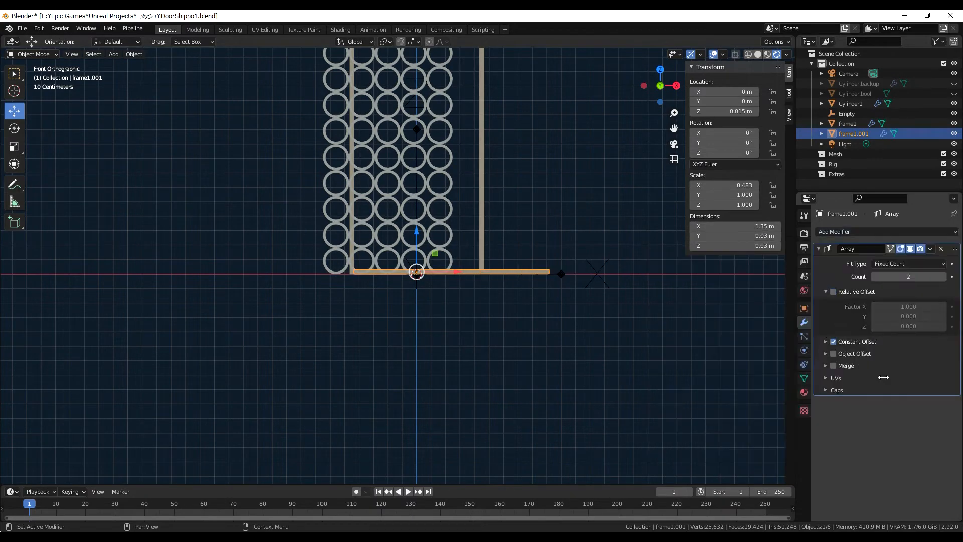
Replace the rail's Mirror modifier with a two-count Array using constant offsets of X 0 m and Z 1.77 m.
left_click(890, 376)
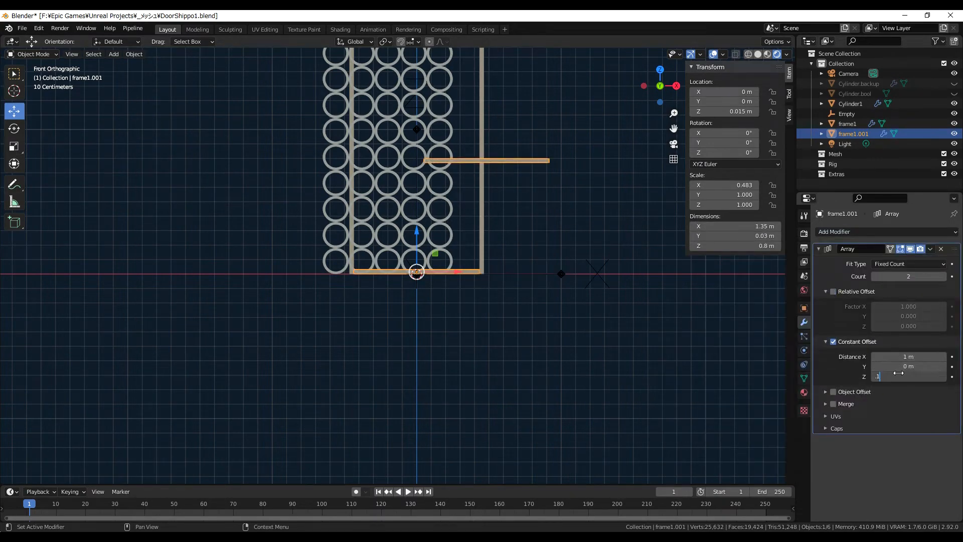
type(".")
key("Return")
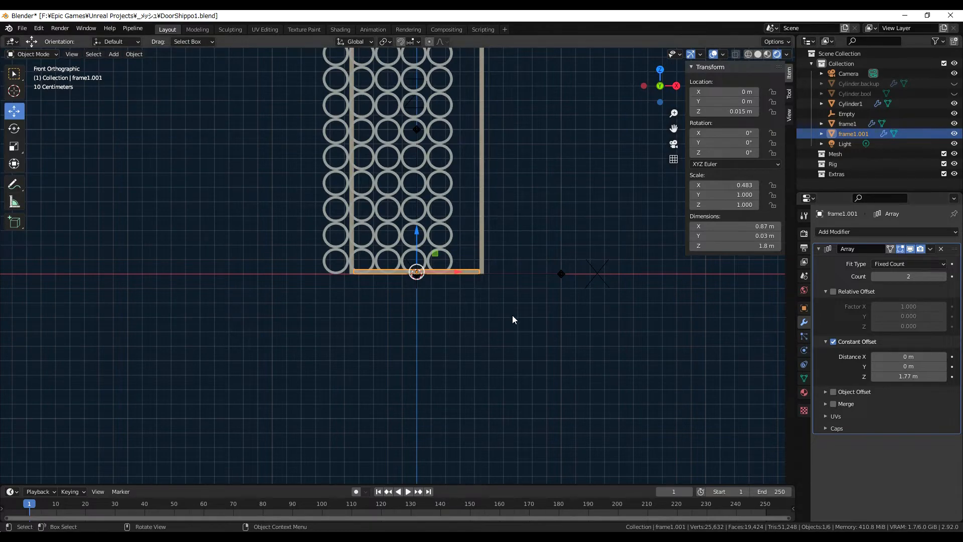
Apply the rail's scale and move Cylinder1 0.2 m along X into the frame.
middle_click_drag(543, 283, 578, 288, "shift")
scroll(579, 288, "up", 3)
key("ctrl+a")
left_click(606, 218)
scroll(439, 255, "up", 1)
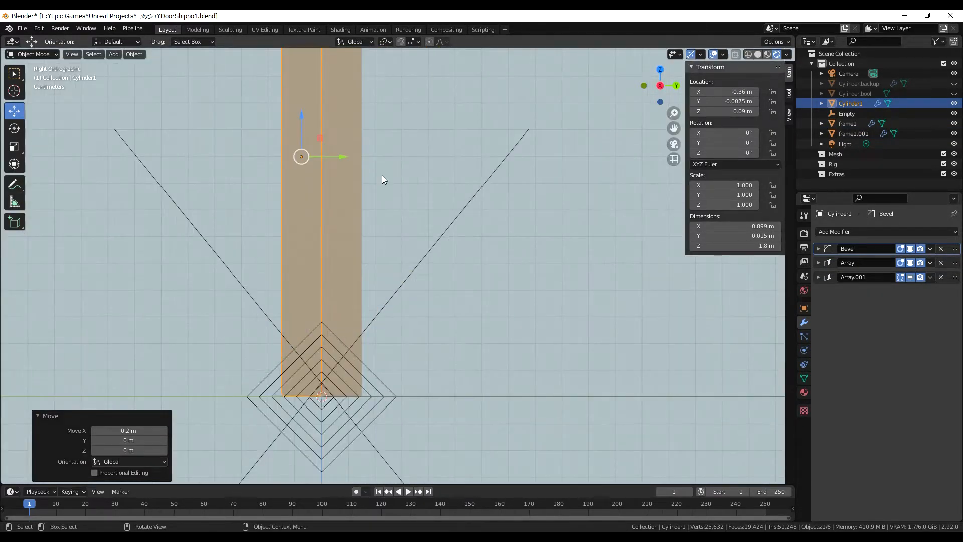
Duplicate Cylinder1 and set the copy's Y location to 0.0075 m.
key("shift+d")
left_click(398, 154)
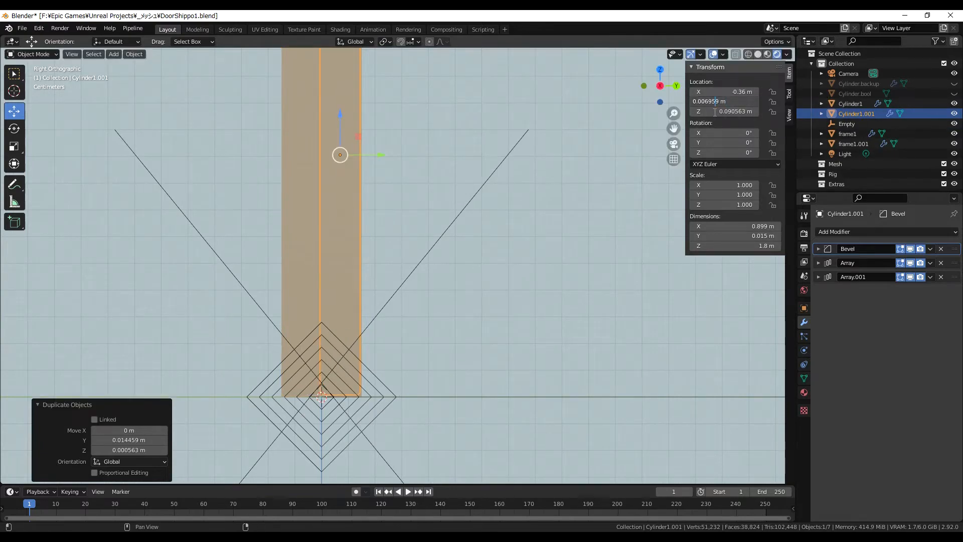
Extend the copied ring grid's array and shift it in the negative X direction so its rings interlock with Cylinder1.
key("KP_1")
scroll(436, 214, "down", 7)
left_click(819, 263)
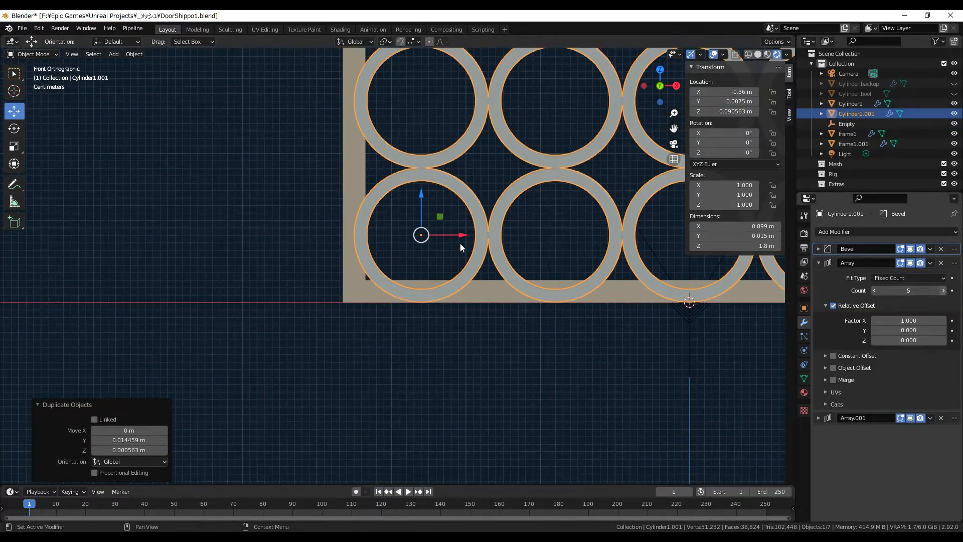
left_click_drag(459, 239, 414, 242, "ctrl")
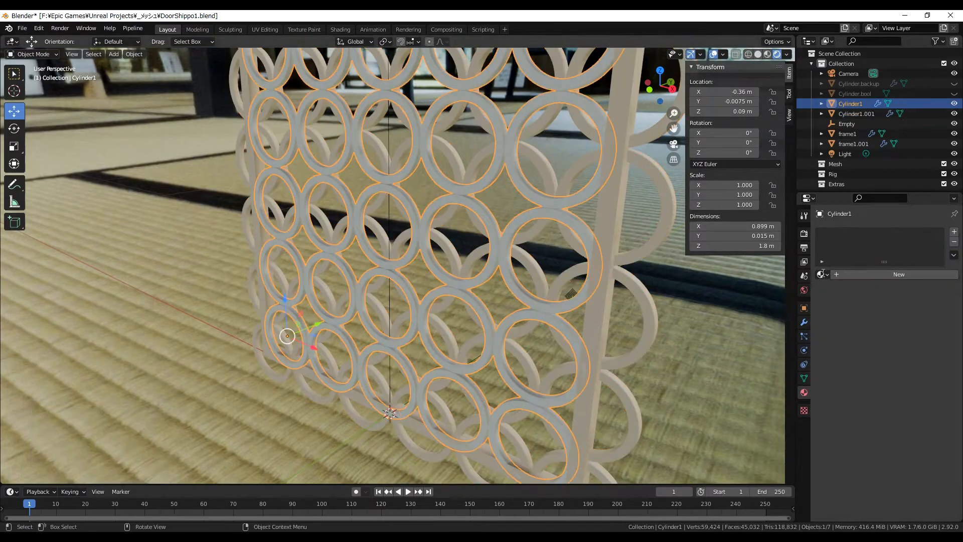
Assign the Wood_Mat material to Cylinder1 and set its roughness to 0.2.
scroll(504, 301, "up", 6)
mouse_move(437, 310)
middle_mouse_down()
mouse_move(401, 314)
mouse_move(370, 302)
mouse_move(444, 298)
middle_mouse_up()
scroll(370, 303, "down", 7)
type("0.2")
middle_click_drag(554, 336, 511, 345)
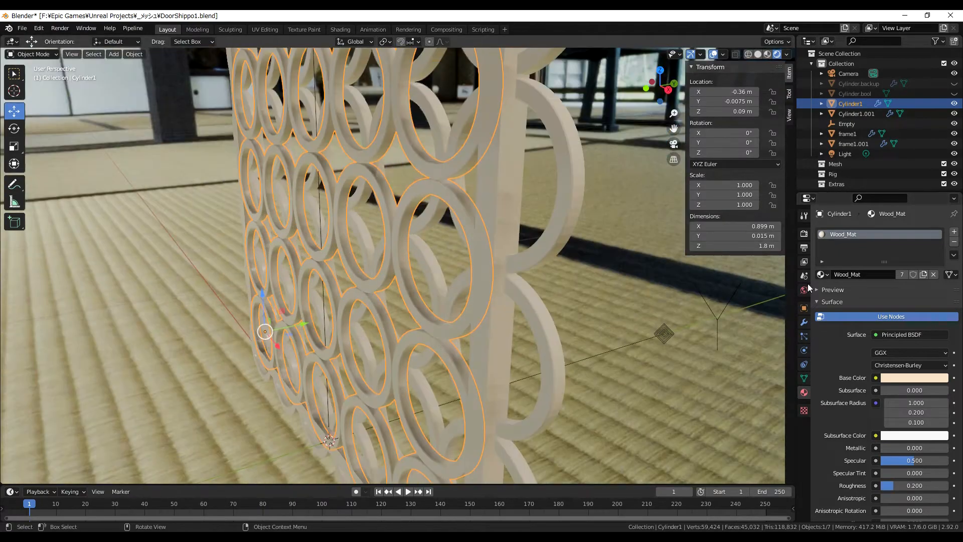
Save the file and switch the render engine to Cycles with GPU Compute as the device.
left_click(804, 216)
key("ctrl+s")
left_click(804, 234)
left_click(903, 233)
left_click(898, 267)
left_click(902, 256)
left_click(897, 280)
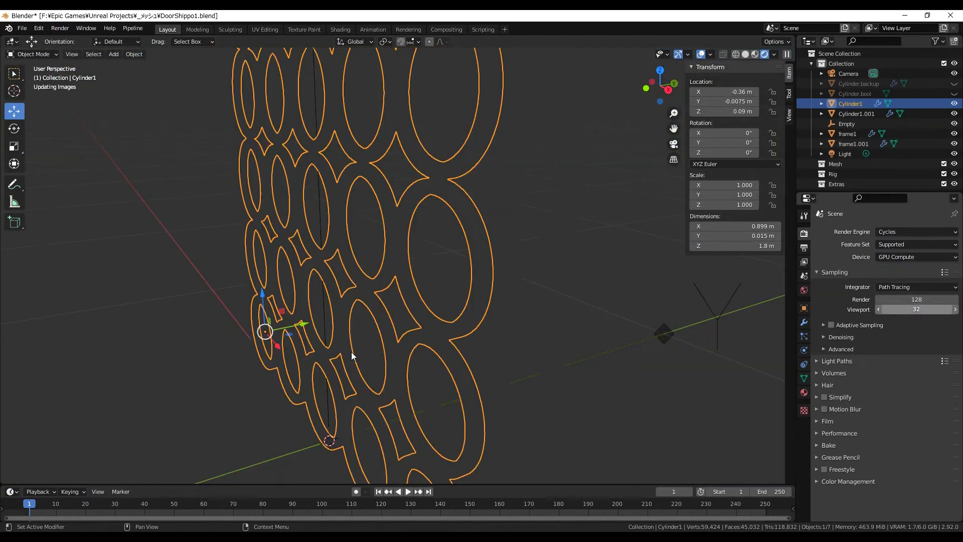
Delete the Light object from the scene.
scroll(95, 341, "up", 5)
left_click(95, 341)
left_click(848, 153)
key("Delete")
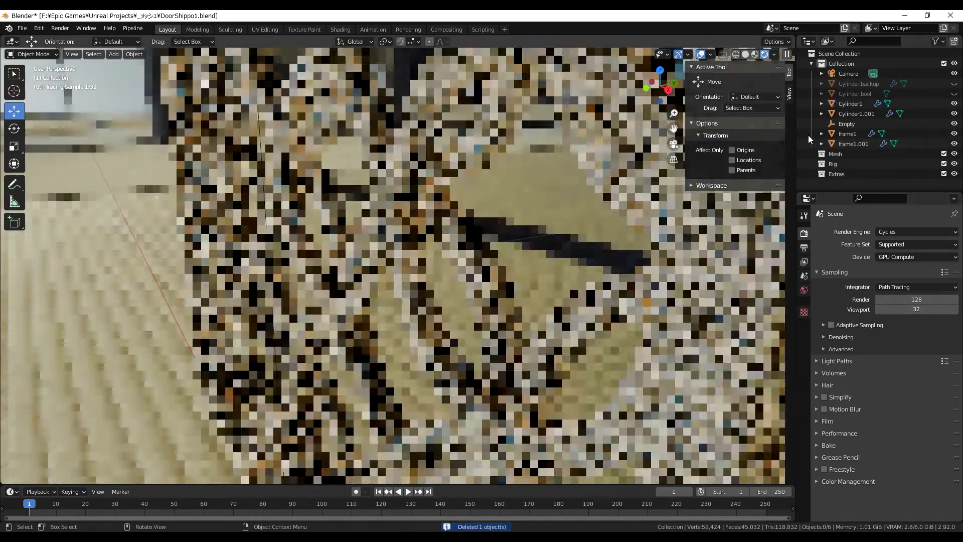
middle_click_drag(530, 357, 558, 360)
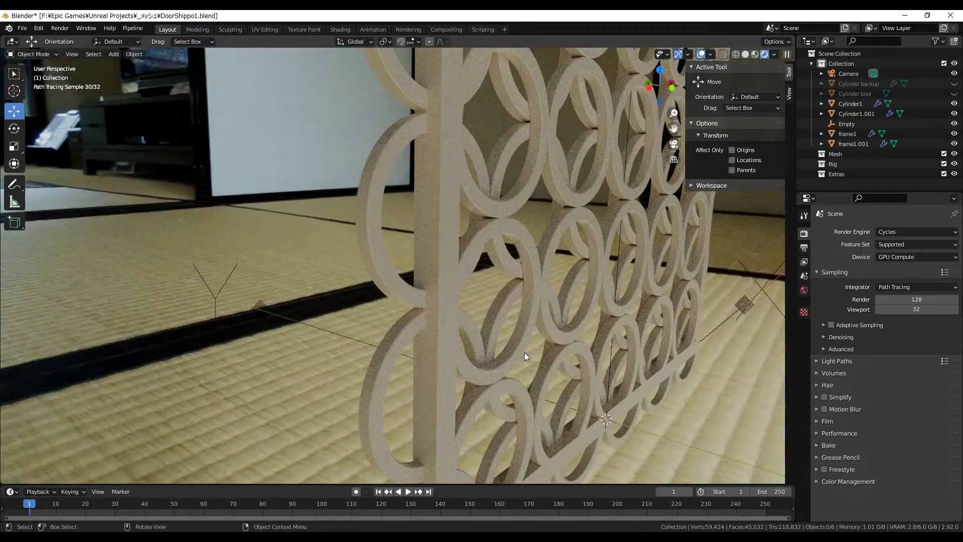
Show the door from the front in material preview shading and split the viewport, turning one new area into a UV Editor.
key("KP_1")
scroll(510, 362, "down", 4)
left_click(754, 54)
mouse_move(784, 49)
left_mouse_down()
mouse_move(537, 205)
mouse_move(506, 284)
mouse_move(509, 225)
left_mouse_up()
left_click(516, 232)
left_click(532, 277)
scroll(655, 154, "down", 2)
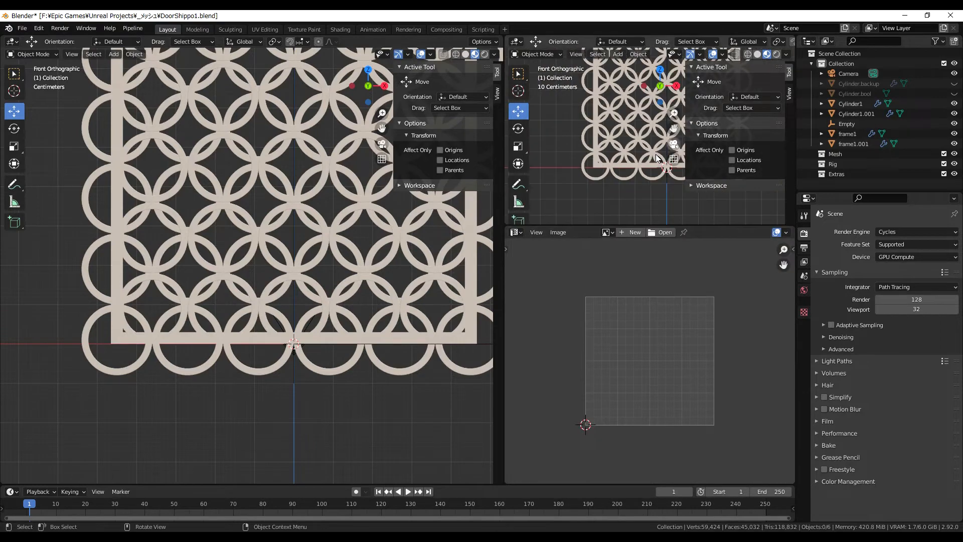
Set the smaller 3D view to rendered shading in perspective, hide its sidebar and frame the door.
scroll(655, 154, "up", 3)
key("n")
left_click(776, 54)
key("KP_5")
middle_click_drag(604, 175, 639, 172, "shift")
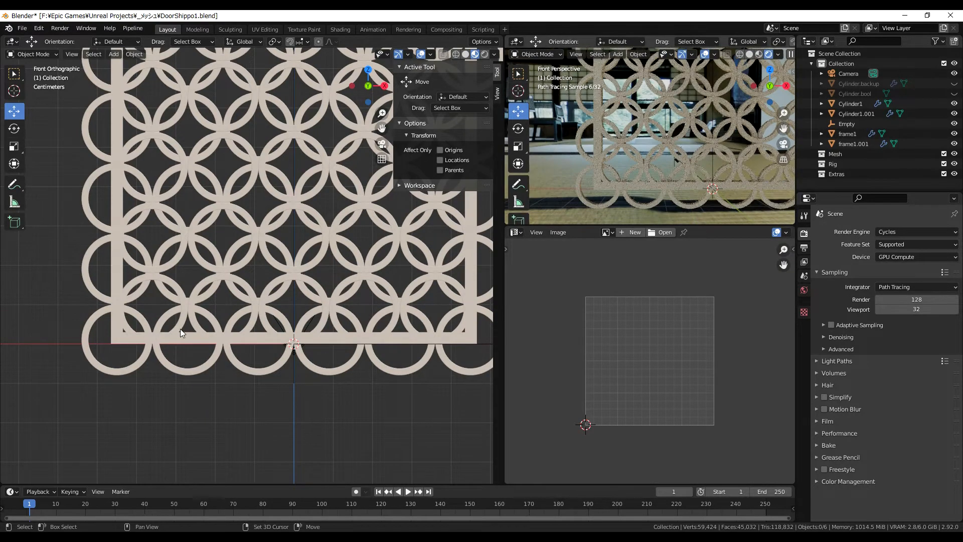
Try scaling Cylinder1 to 0.98 in X and 0.99 in Z, and undo the scaling.
middle_click_drag(131, 353, 221, 305, "shift")
scroll(226, 340, "up", 5)
scroll(226, 345, "down", 5)
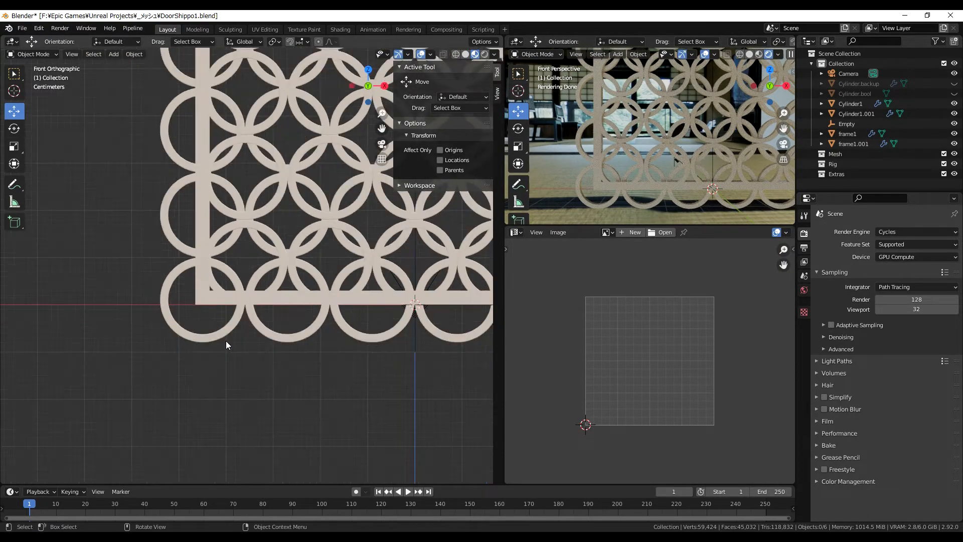
scroll(226, 345, "up", 5)
left_click(211, 305)
scroll(300, 278, "down", 4)
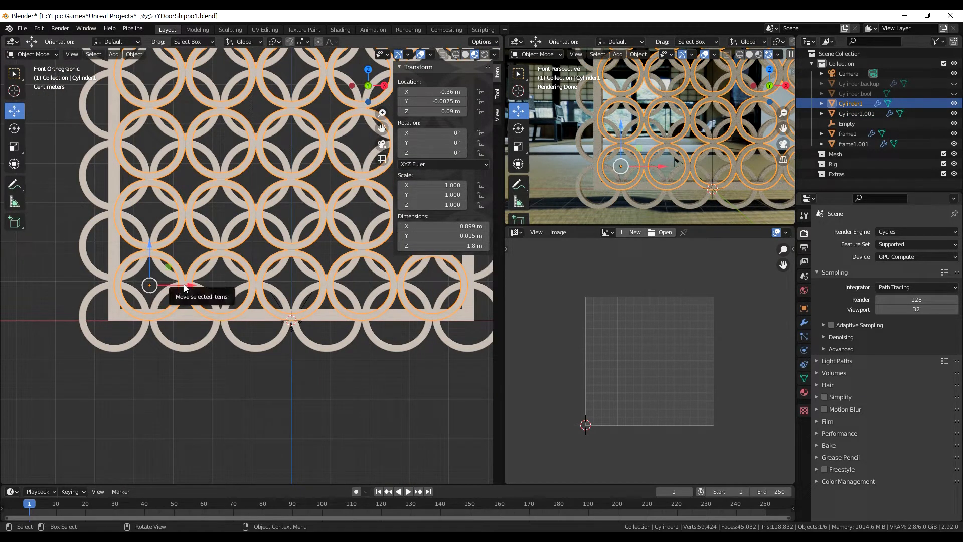
type("0.99")
key("Return")
key("ctrl+c")
key("ctrl+v")
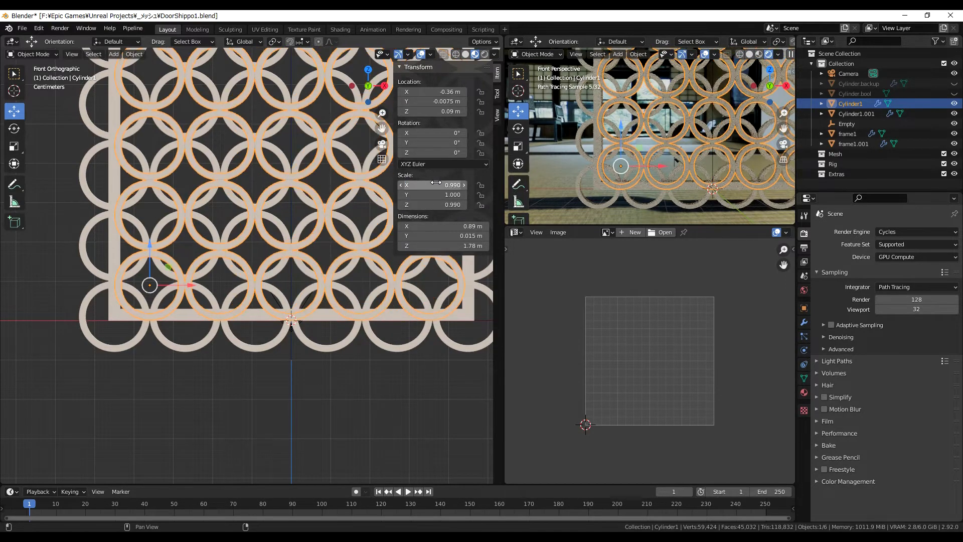
key("Return")
scroll(213, 303, "down", 2)
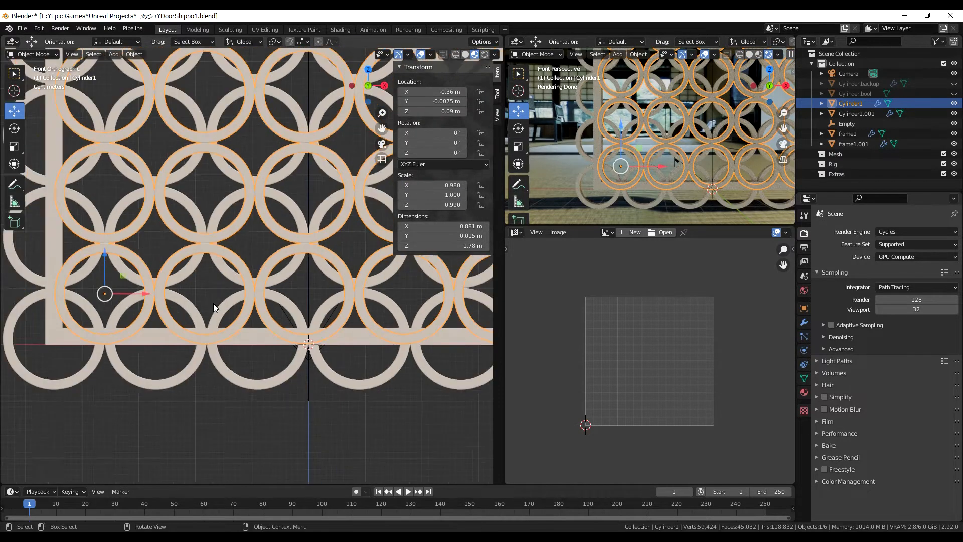
key("ctrl+z")
key("ctrl+z")
Move Cylinder1 0.45 m along X, set its Y location to 0 m and set its origin to the 3D cursor.
left_click_drag(188, 280, 336, 284, "ctrl")
scroll(273, 286, "up", 4)
scroll(272, 287, "down", 3)
scroll(169, 285, "up", 2)
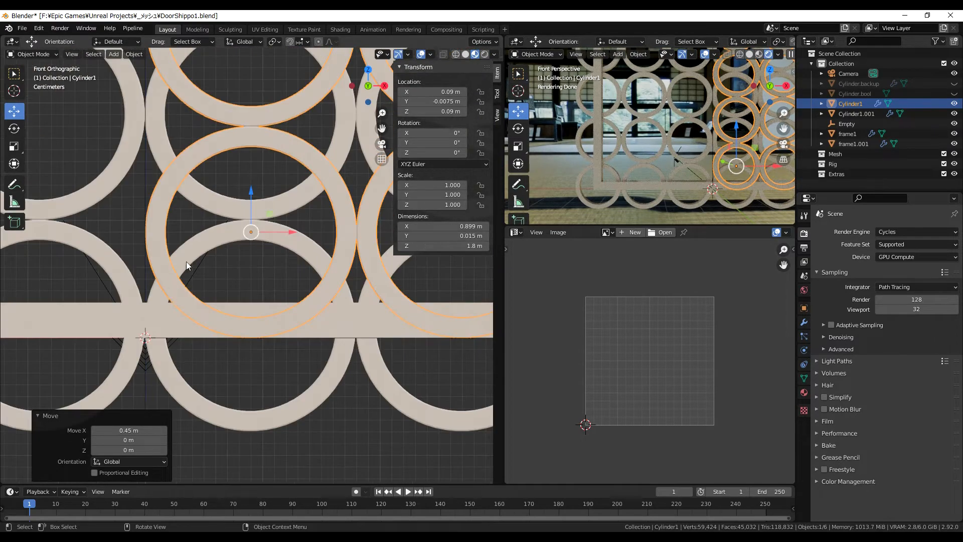
key("KP_3")
middle_click_drag(161, 274, 407, 285, "shift")
scroll(396, 281, "up", 3)
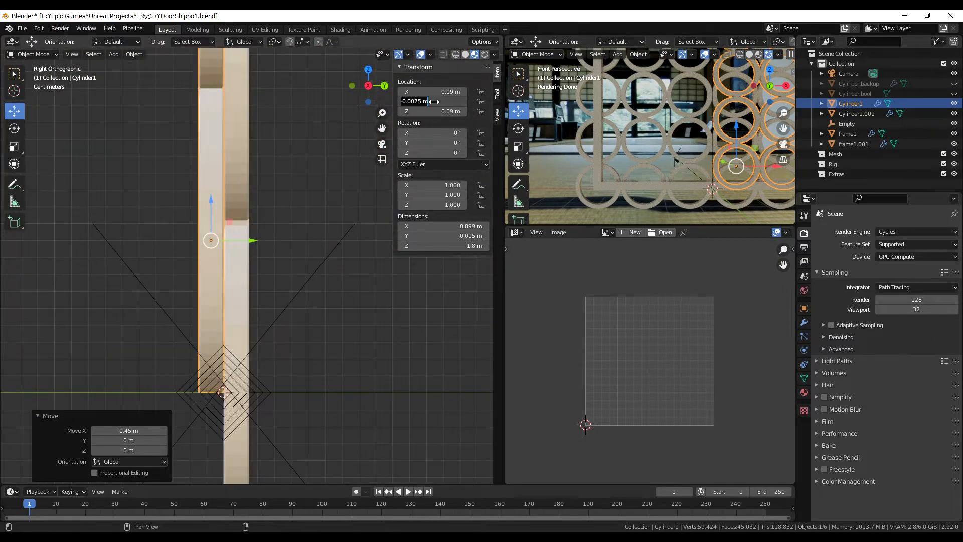
key("Return")
key("KP_1")
left_click(134, 54)
mouse_move(150, 81)
left_click(284, 101)
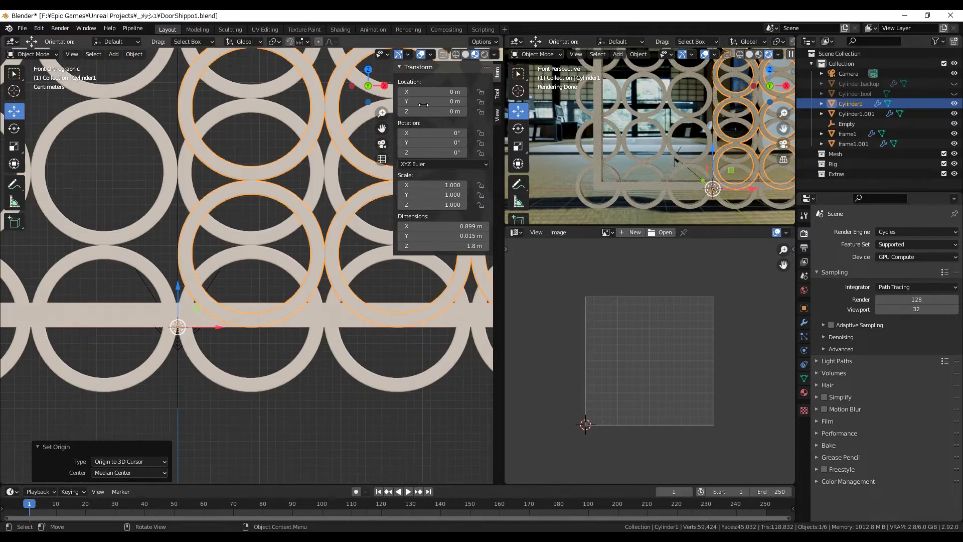
Set Cylinder1's Y location to -0.0075 m and move it -0.43 m in X and 0.03 m in Z.
scroll(249, 258, "down", 4)
left_click_drag(241, 295, 72, 295, "ctrl")
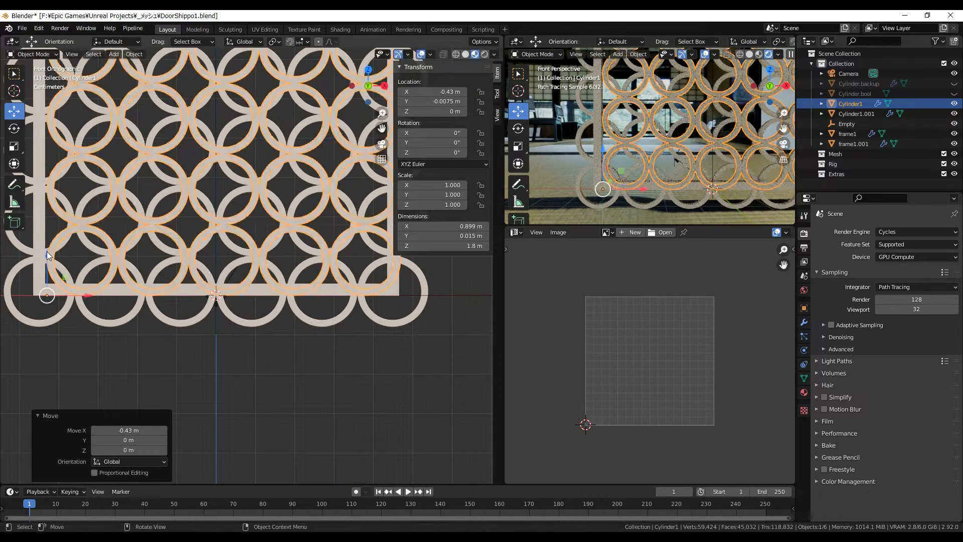
left_click_drag(47, 252, 47, 240, "ctrl")
scroll(153, 270, "up", 7)
Fine-tune Cylinder1's X location to -0.435 m so its origin meets the frame's inner corner.
type("5")
key("Return")
left_click(431, 95)
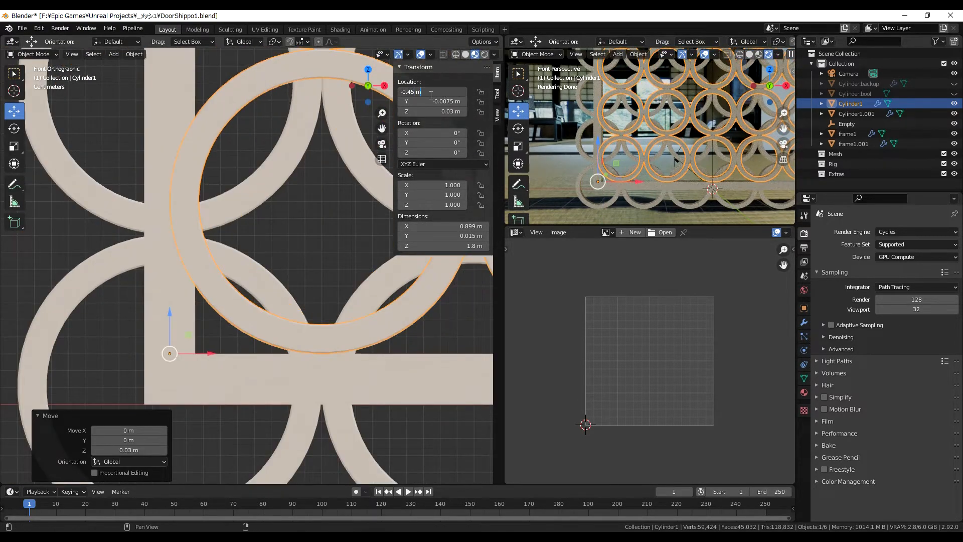
type("-0.41")
key("Return")
left_click(431, 94)
type("-0.42")
key("Return")
type("35")
key("Return")
scroll(287, 271, "down", 6)
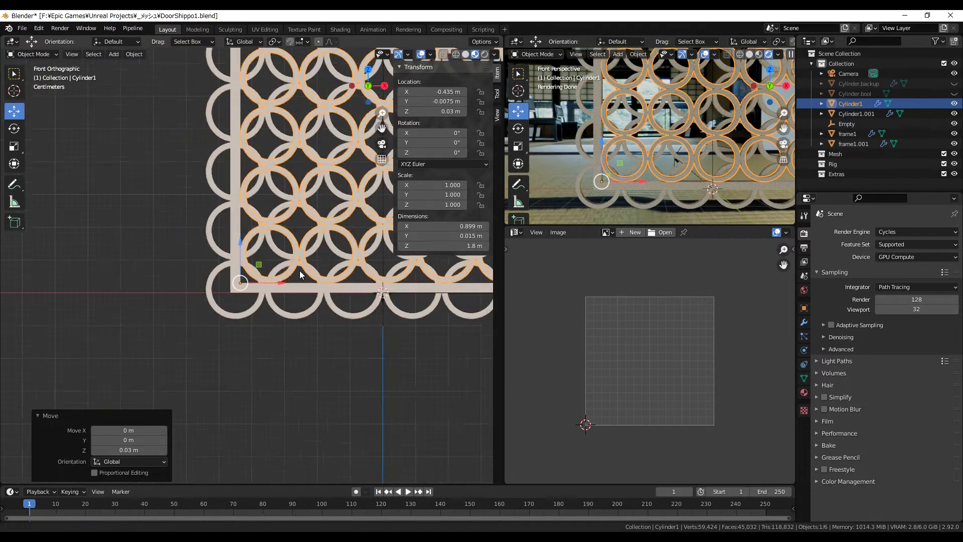
Set the amount of Cylinder1's Bevel modifier to 0.0005 m.
scroll(287, 270, "up", 9)
left_click(804, 393)
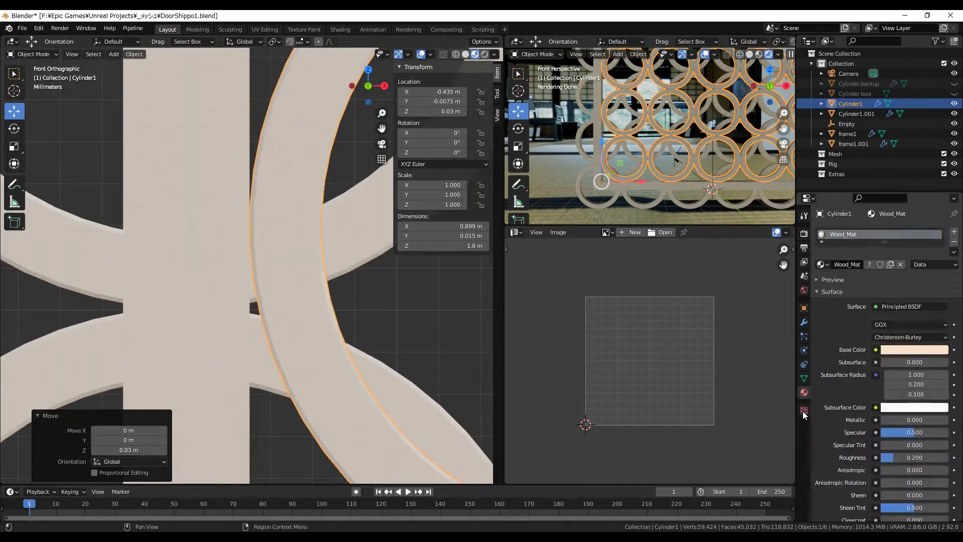
left_click(804, 410)
left_click(804, 392)
left_click(804, 322)
left_click(819, 249)
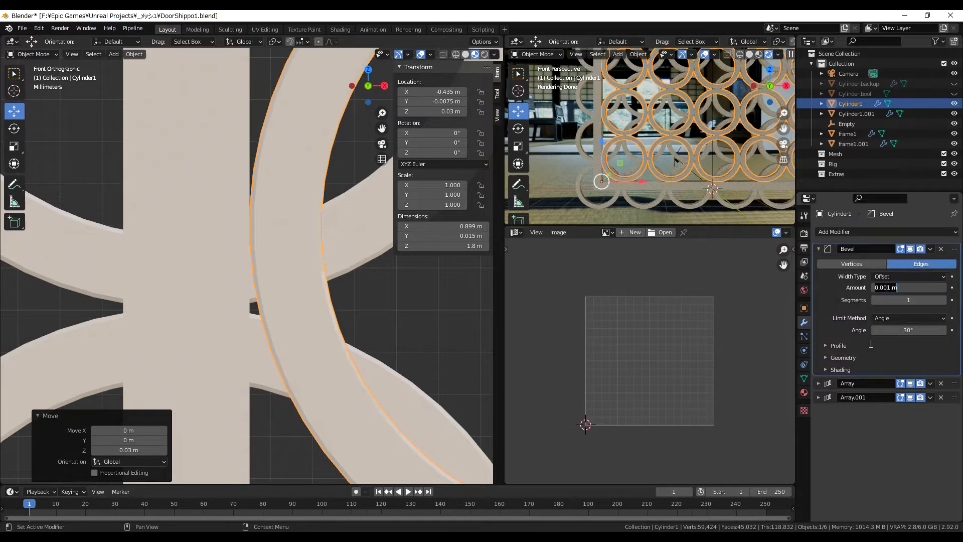
scroll(352, 330, "down", 8)
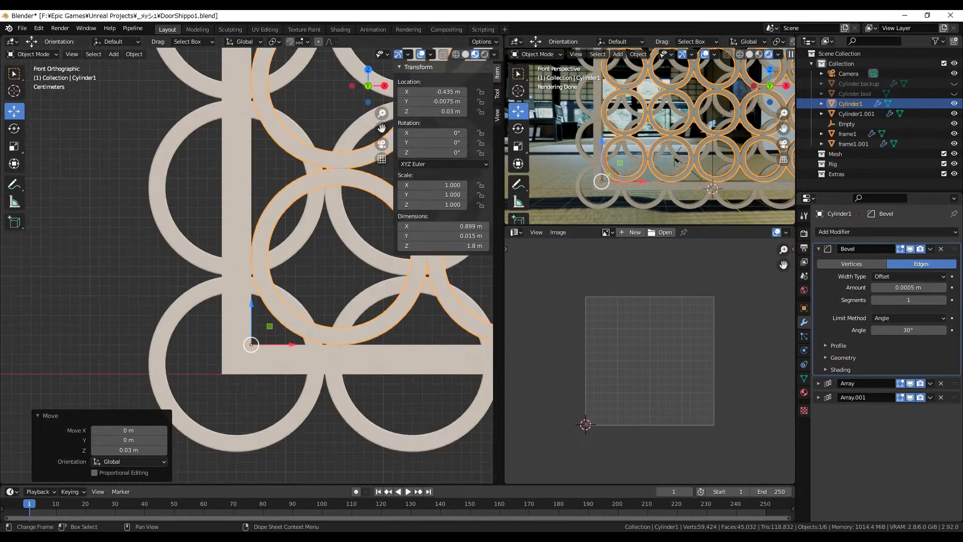
Reduce Cylinder1's X scale to about 0.968 so the ring grid fits between the posts.
scroll(318, 324, "up", 2)
scroll(317, 324, "up", 2)
left_click(427, 185)
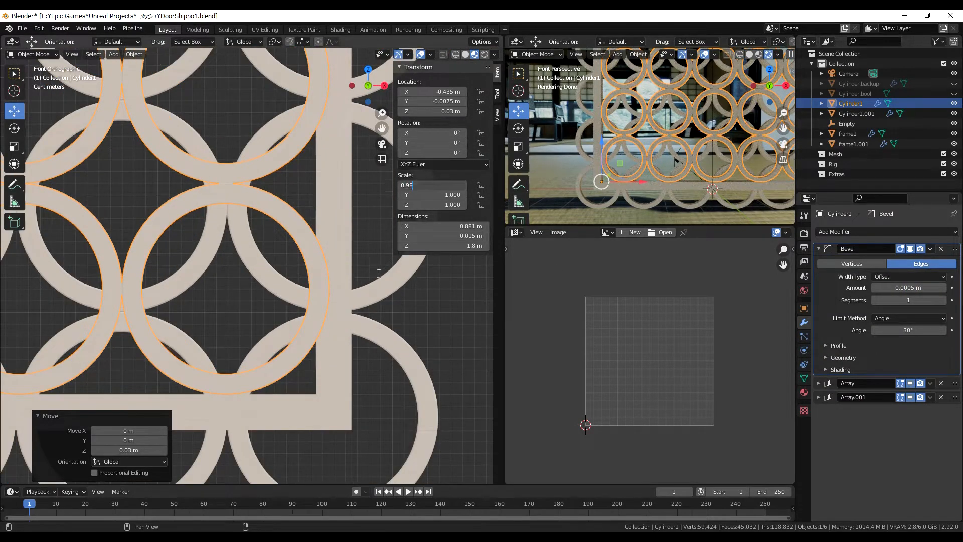
type("0.9")
key("Return")
scroll(355, 291, "up", 4)
left_click(436, 185)
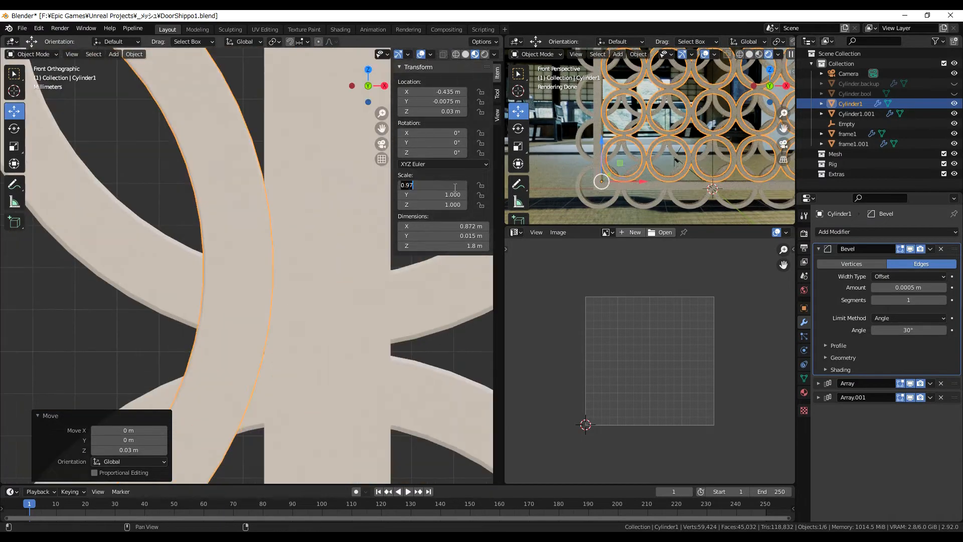
type("0.965")
key("Return")
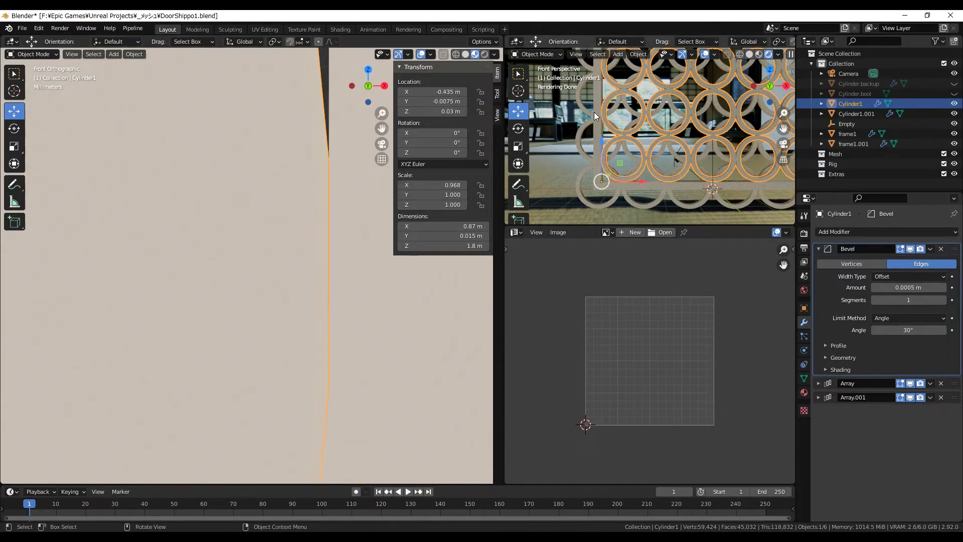
key("Tab")
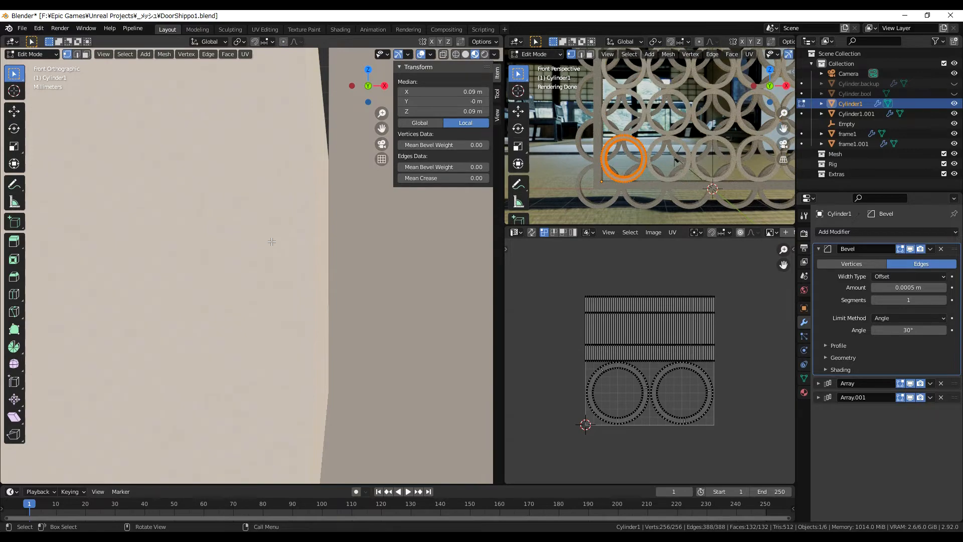
key("Tab")
Set Cylinder1's Z scale to 0.9677 and check the fit at the frame's upper corner.
scroll(229, 288, "down", 8)
left_click_drag(432, 185, 436, 205)
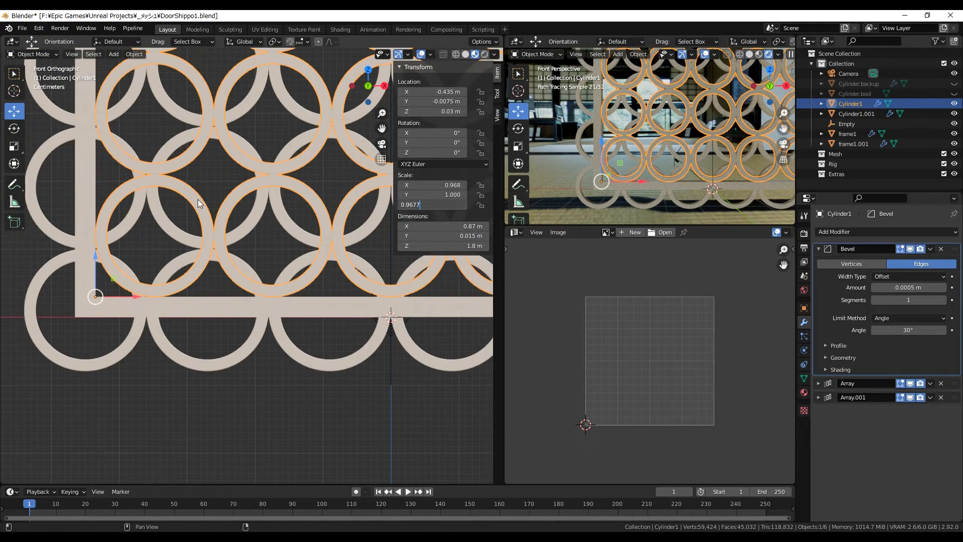
key("Return")
scroll(197, 199, "down", 9)
middle_click_drag(197, 200, 246, 426, "shift")
scroll(239, 216, "up", 16)
scroll(197, 182, "down", 2)
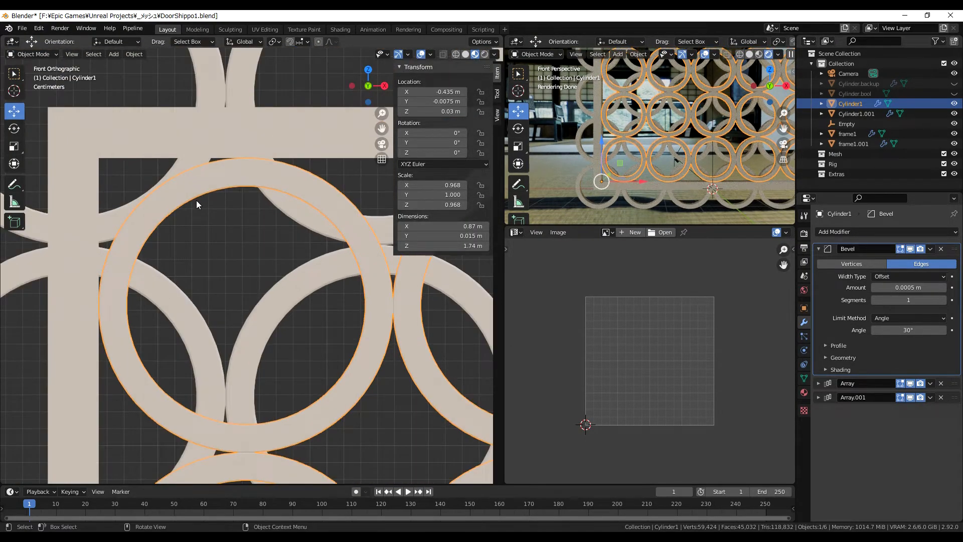
Try a Bevel amount of 0.001 m on Cylinder1 and return it to 0.0005 m.
scroll(210, 293, "down", 8)
middle_click_drag(210, 293, 212, 176, "shift")
middle_click_drag(317, 315, 251, 346)
scroll(229, 295, "up", 10)
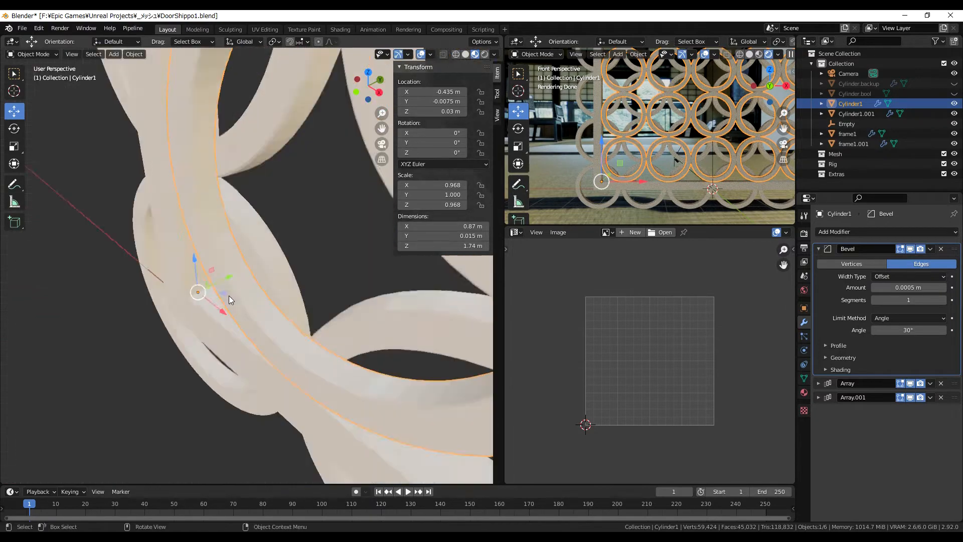
scroll(230, 295, "up", 5)
scroll(241, 288, "down", 2)
scroll(351, 282, "down", 1)
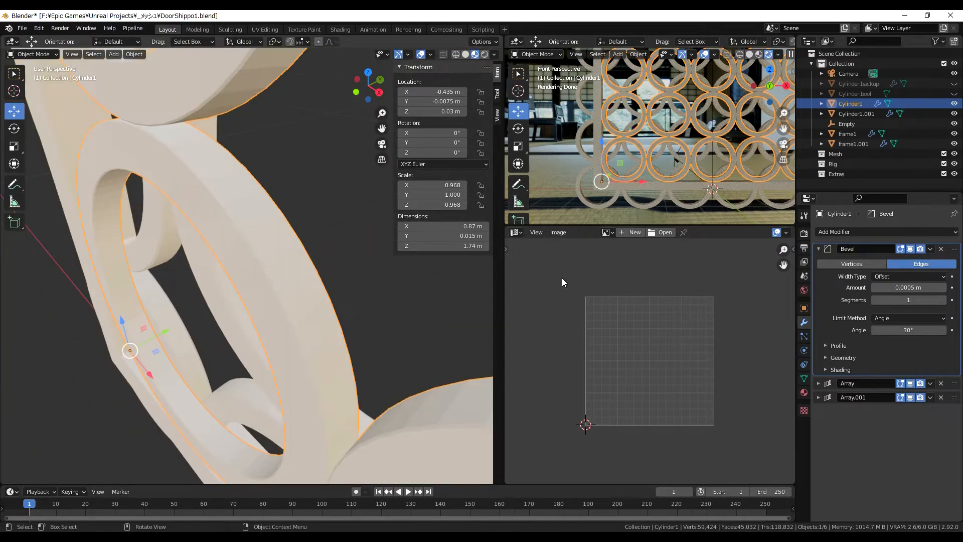
left_click(891, 287)
type("0.001")
key("Return")
mouse_move(348, 314)
middle_mouse_down()
mouse_move(285, 304)
mouse_move(408, 290)
mouse_move(373, 249)
mouse_move(332, 305)
middle_mouse_up()
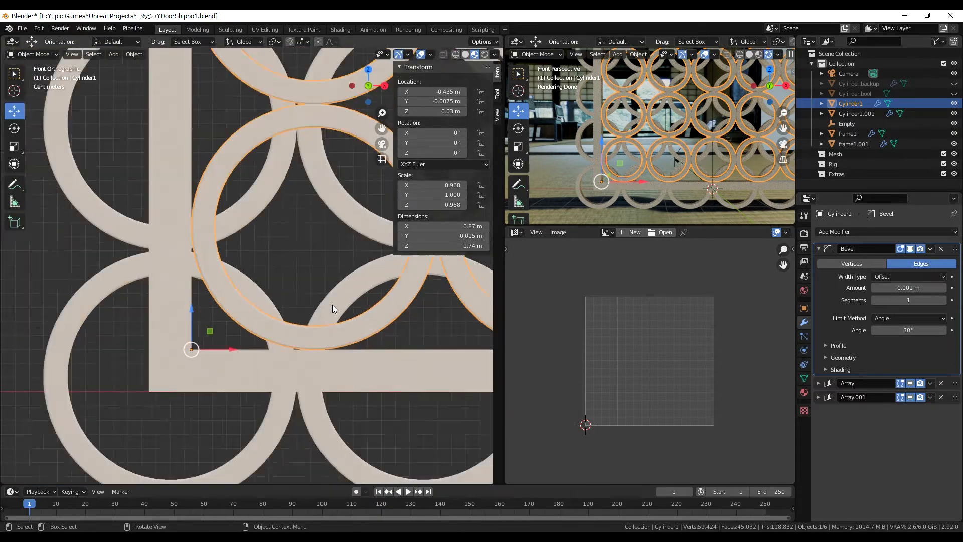
scroll(180, 375, "up", 4)
left_click(896, 288)
type("0.0005")
key("Return")
Delete the old offset ring grid Cylinder1.001.
middle_click_drag(249, 254, 193, 245)
key("Delete")
scroll(134, 195, "down", 3)
left_click(102, 183)
middle_click_drag(138, 151, 193, 237, "shift")
scroll(193, 237, "down", 3)
scroll(193, 237, "down", 14)
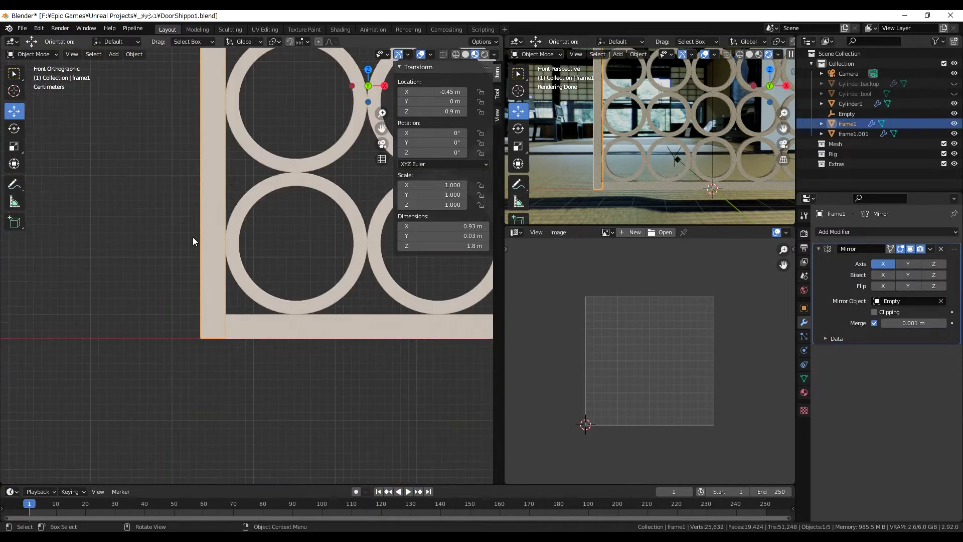
Duplicate the rescaled Cylinder1 in place and set the copy's Y location to 0.0075 m.
scroll(260, 248, "up", 3)
left_click(260, 249)
key("shift+d")
right_click(362, 129)
key("minus")
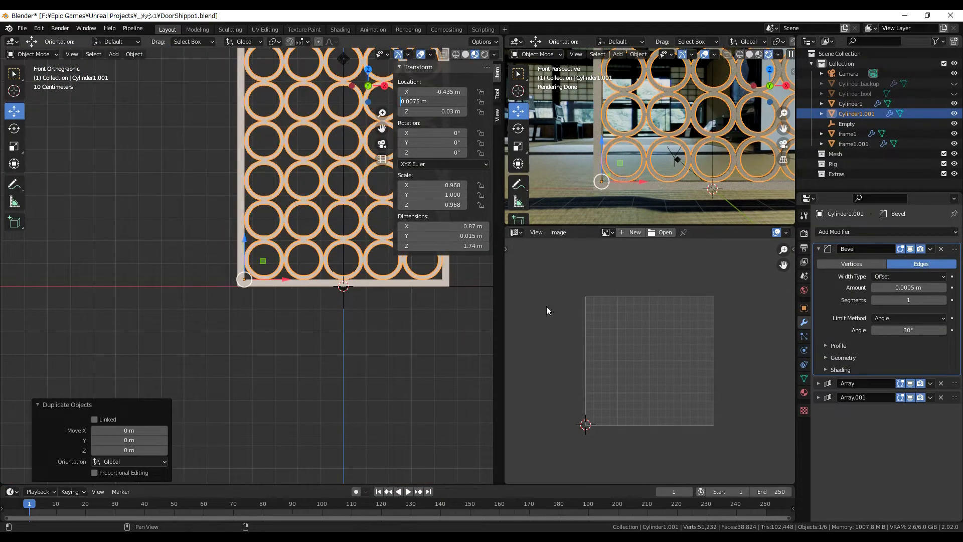
Increase the counts of both Array modifiers on the copied ring grid by one, giving six rings across.
left_click(818, 397)
left_click(818, 384)
scroll(937, 341, "down", 4)
left_click(942, 331)
scroll(943, 402, "down", 3)
left_click(945, 426)
scroll(223, 323, "up", 5)
Move the copied ring grid -0.1 m in Z and -0.09 m in X.
type("gz-0.1")
key("Return")
scroll(179, 171, "up", 2)
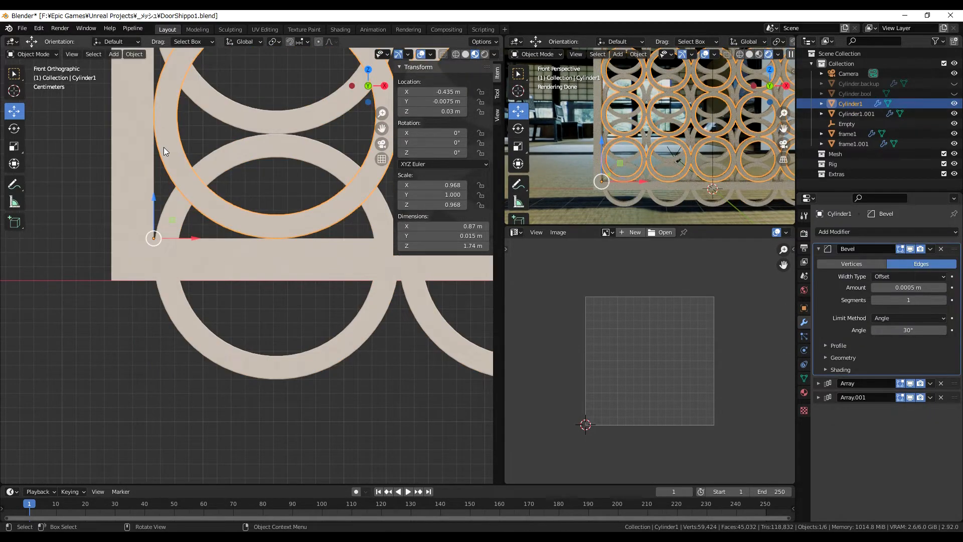
key("g")
key("x")
left_click(64, 379)
middle_click_drag(64, 379, 98, 328, "shift")
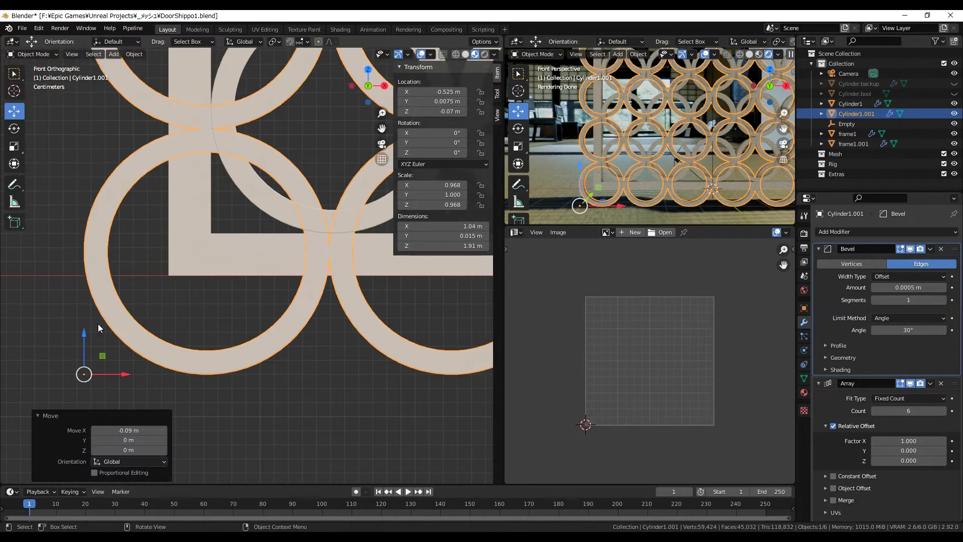
Raise Cylinder1.001 along Z to a location of -0.06 m.
key("Tab")
scroll(121, 279, "up", 1)
key("Tab")
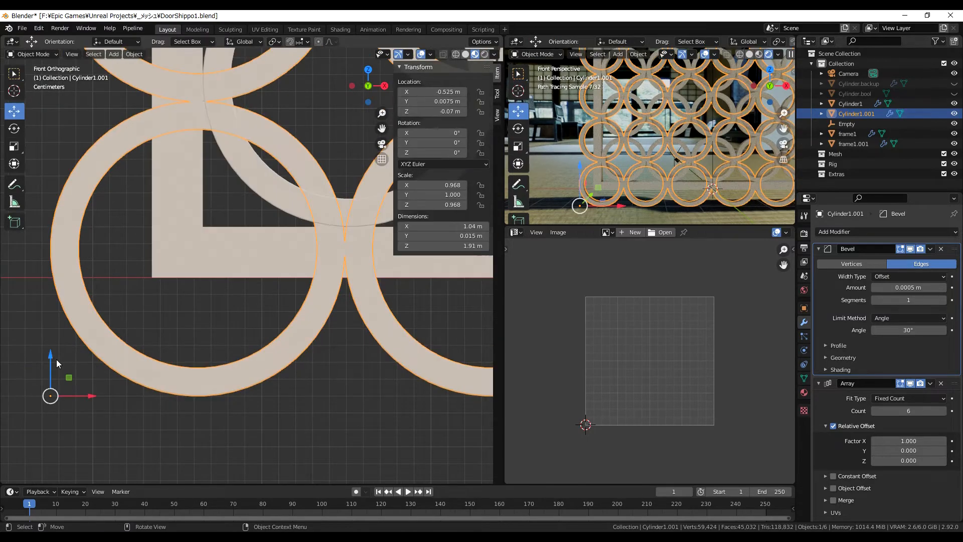
key("g")
key("z")
left_click(119, 288)
Inspect the corner ring of Cylinder1.001 from the back and try an X location of -0.5 m.
key("Tab")
key("Tab")
key("ctrl+KP_1")
scroll(241, 256, "down", 1)
key("Tab")
key("KP_Decimal")
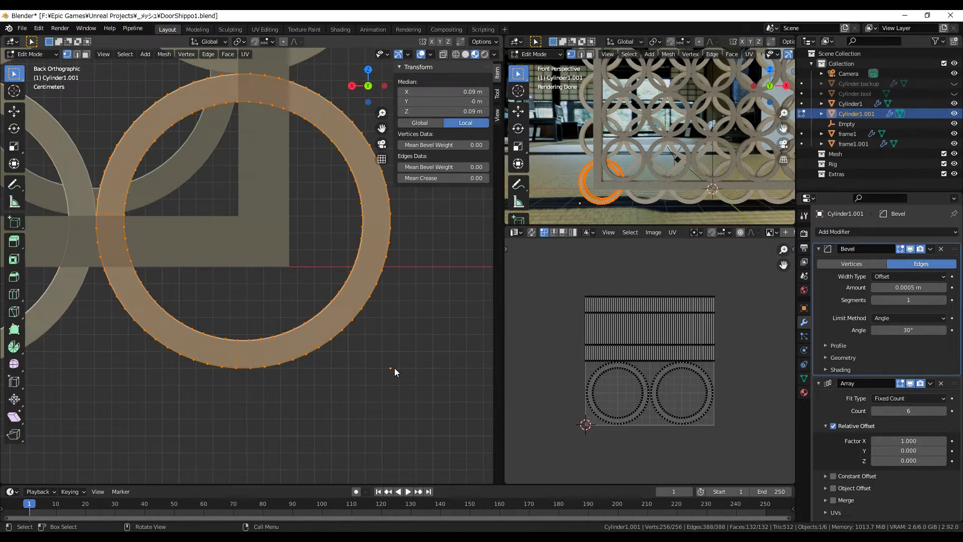
key("Tab")
double_click(436, 93)
key("Left")
key("Left")
key("BackSpace")
key("BackSpace")
key("Return")
Set the X location of Cylinder1.001 to -0.521 m.
double_click(437, 93)
key("Left")
key("Left")
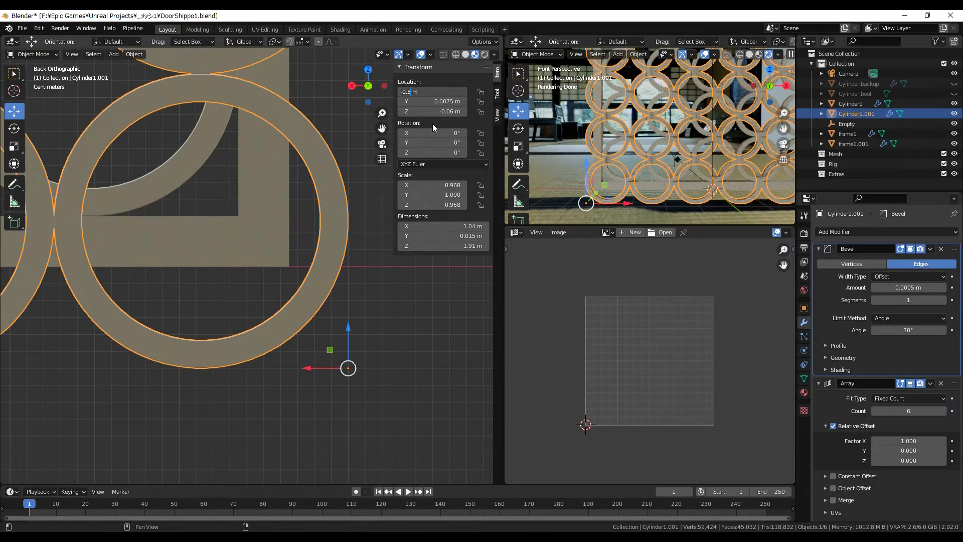
type("2")
key("Return")
key("Tab")
key("Tab")
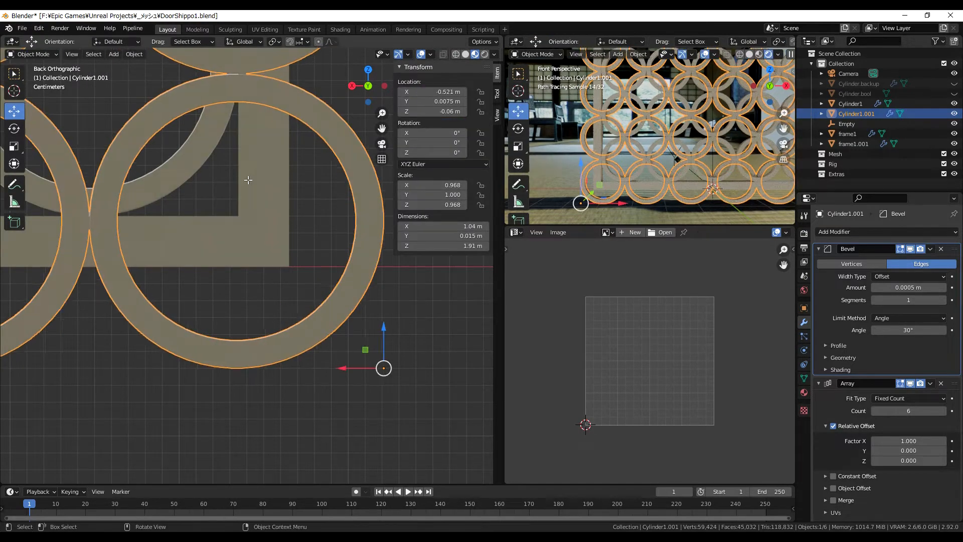
Try a Z location of -0.065 m for Cylinder1.001 and undo the recent changes.
key("Tab")
key("Tab")
double_click(424, 111)
key("Left")
key("Left")
type("5")
key("Return")
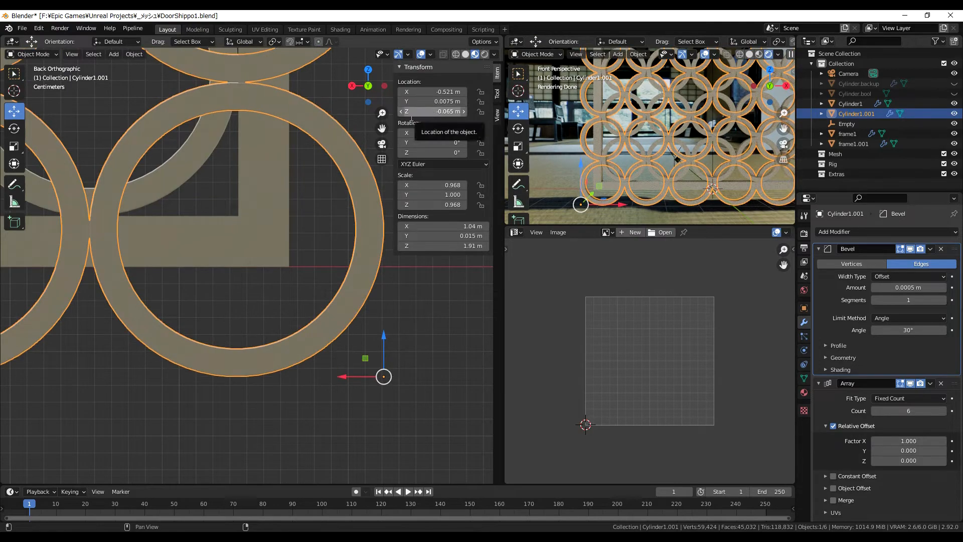
key("ctrl+z")
key("ctrl+z")
key("ctrl+z")
Set the Z location of Cylinder1.001 to -0.0575 m, after trying -0.053 m.
key("Tab")
scroll(247, 260, "up", 1)
double_click(421, 112)
type("-0.053")
key("Return")
double_click(436, 112)
type("-0.0575")
key("Return")
key("Tab")
scroll(254, 262, "up", 6)
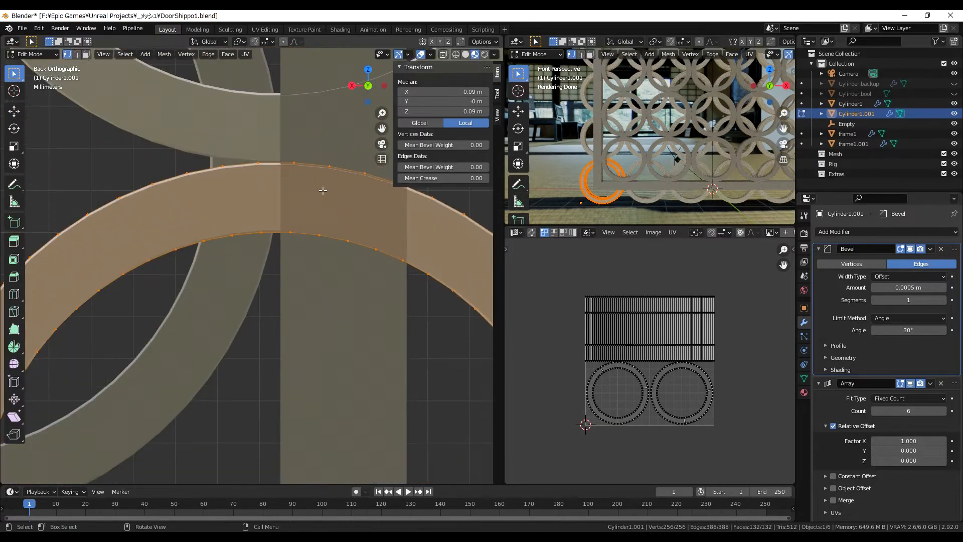
Show the selected ring's median in global coordinates and set the X location of Cylinder1.001 to -0.522 m.
left_click(419, 123)
key("Tab")
double_click(434, 92)
type("-0.522")
key("Return")
Check the copied ring grid's alignment with the frame at both corners and across the whole door.
key("Tab")
scroll(298, 131, "up", 3)
key("Tab")
key("Tab")
key("Tab")
scroll(254, 258, "down", 2)
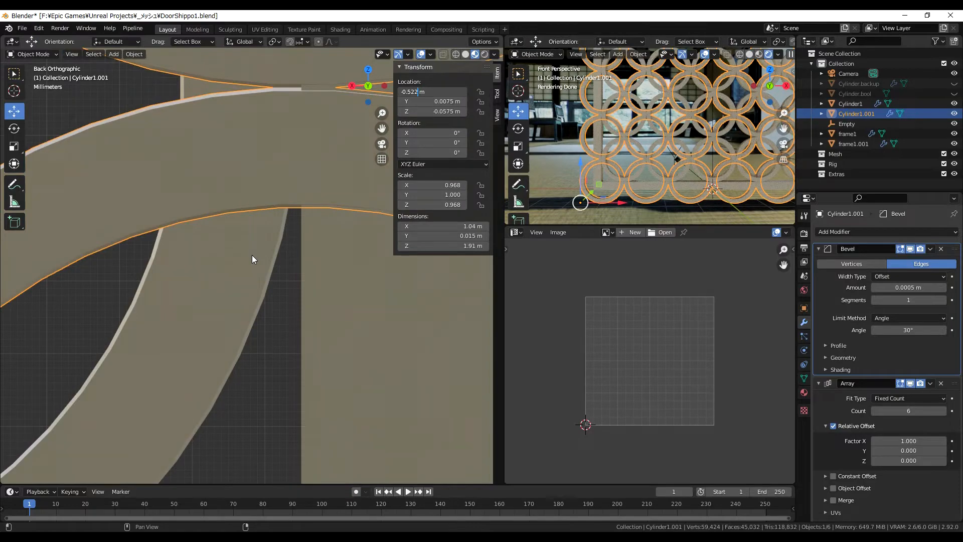
key("Tab")
scroll(254, 258, "down", 3)
scroll(260, 230, "up", 2)
key("Tab")
scroll(259, 229, "down", 3)
key("Tab")
scroll(207, 222, "up", 3)
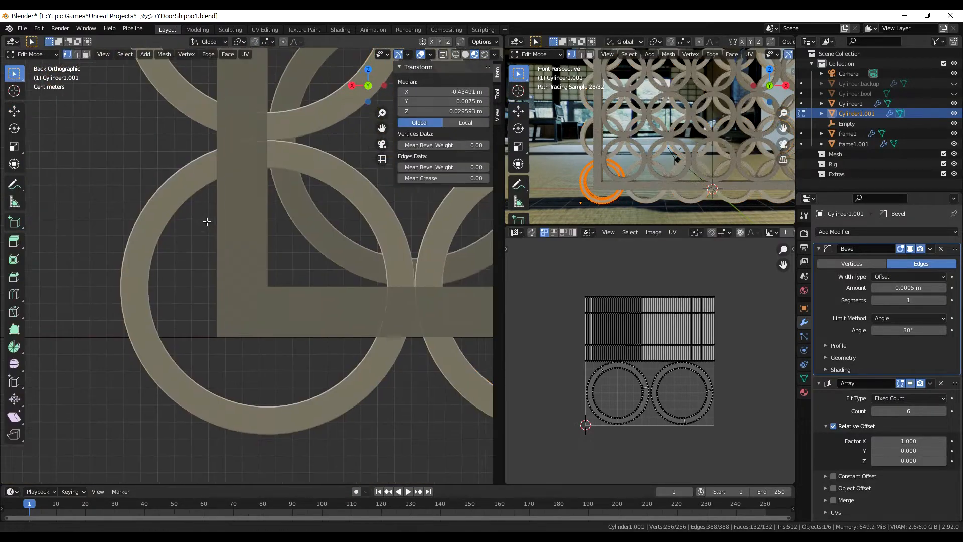
scroll(172, 327, "up", 1)
scroll(280, 244, "down", 3)
key("Tab")
key("KP_1")
scroll(279, 244, "down", 4)
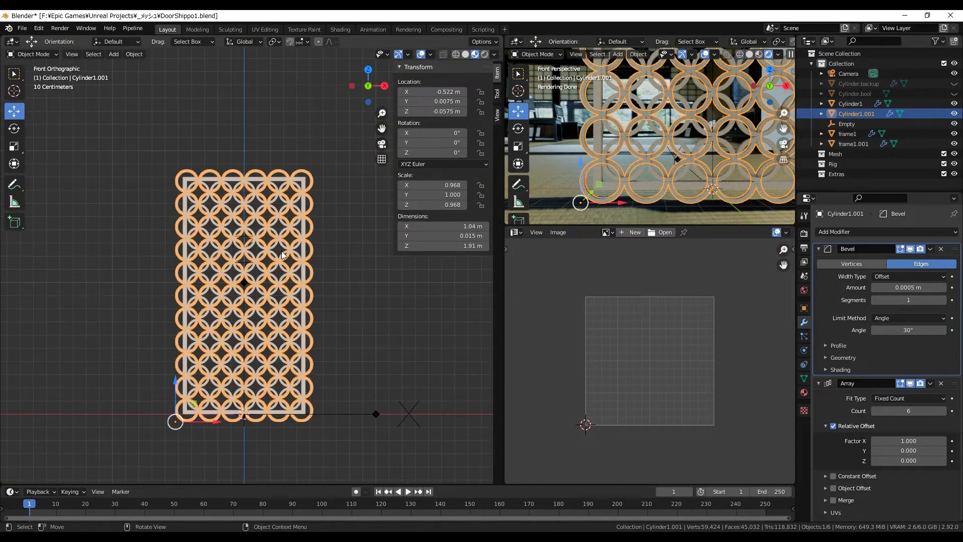
Add a cube, move it beside the door on the negative X side and scale it to 0.45 along X.
left_click(114, 54)
mouse_move(126, 69)
left_click(207, 80)
left_click_drag(335, 327, 144, 327)
type("sx0.45")
key("Return")
Move the cube 0.5 m along X against the frame's edge and raise it to a Z location of 0.9 m.
type("gx0.5")
key("Return")
scroll(164, 316, "up", 3)
type("gz0.5")
key("Return")
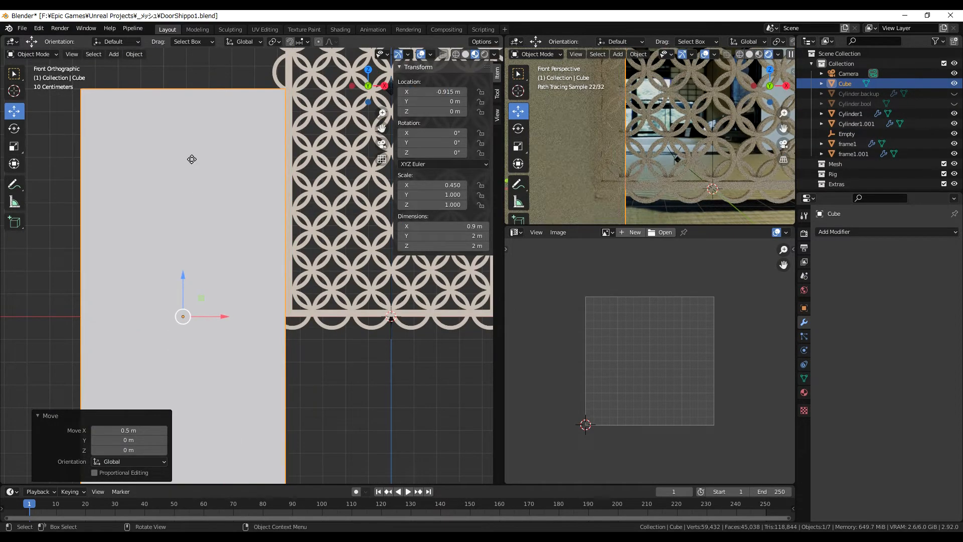
scroll(191, 198, "down", 2)
middle_click_drag(202, 220, 276, 219, "shift")
scroll(276, 219, "down", 2)
Rename the cube as frame.bool and apply its scale.
key("F2")
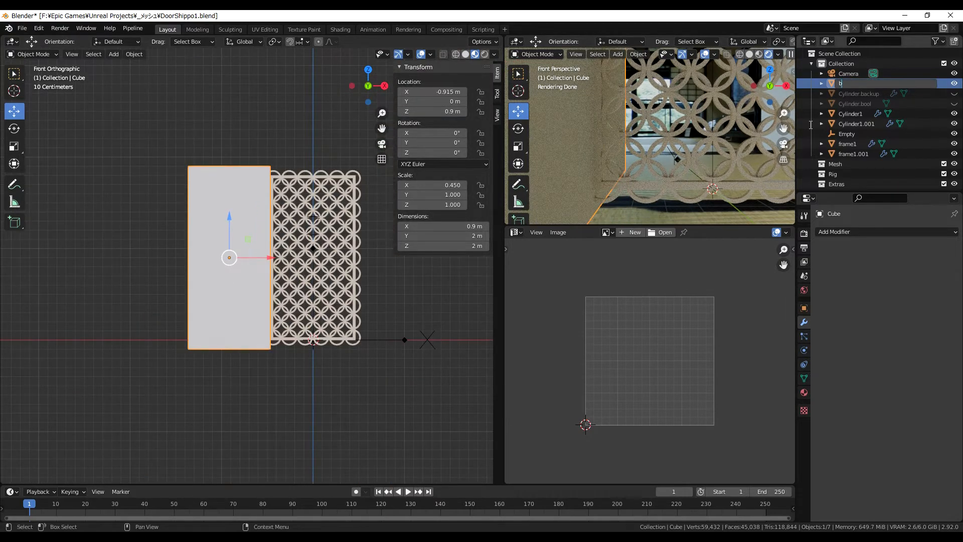
type("frame.bool")
key("Return")
key("ctrl+a")
left_click(270, 351)
Assign the existing material to frame.bool and mirror it across X with the Empty as mirror object.
left_click(803, 392)
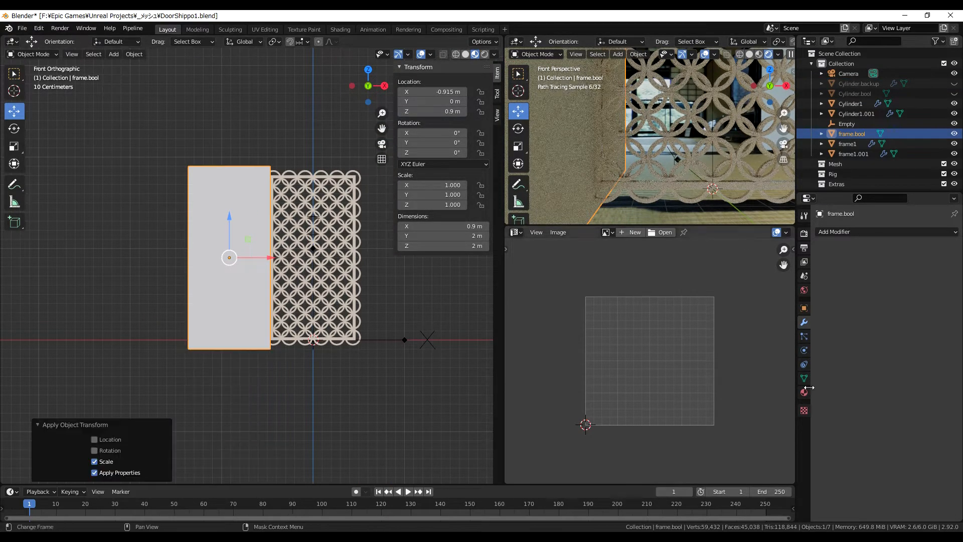
left_click(821, 264)
left_click(804, 322)
left_click(885, 232)
left_click(767, 341)
left_click(908, 301)
left_click(871, 368)
scroll(212, 291, "up", 1)
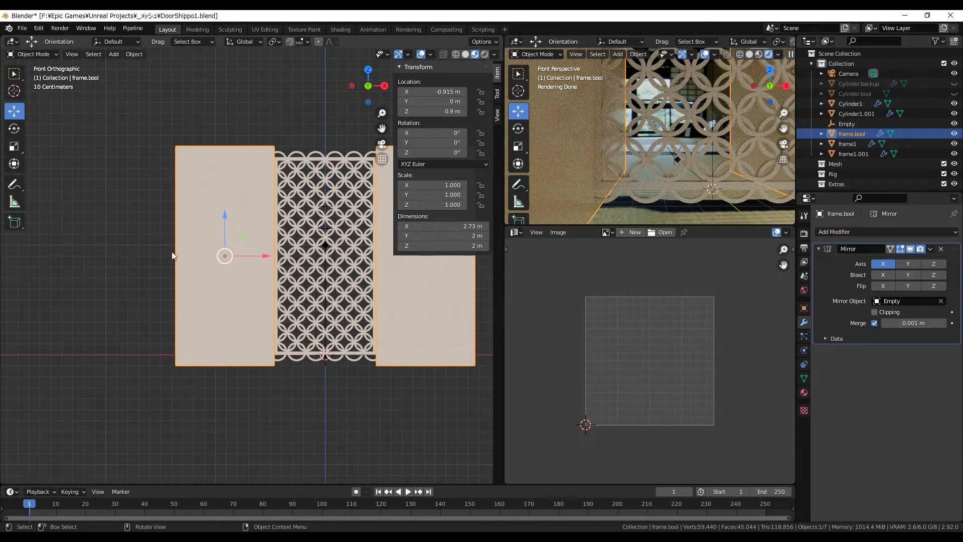
Duplicate frame.bool below the door, set the copy's height to 1 m and raise it to a Z location of -0.5 m.
key("shift+d")
left_click(271, 470)
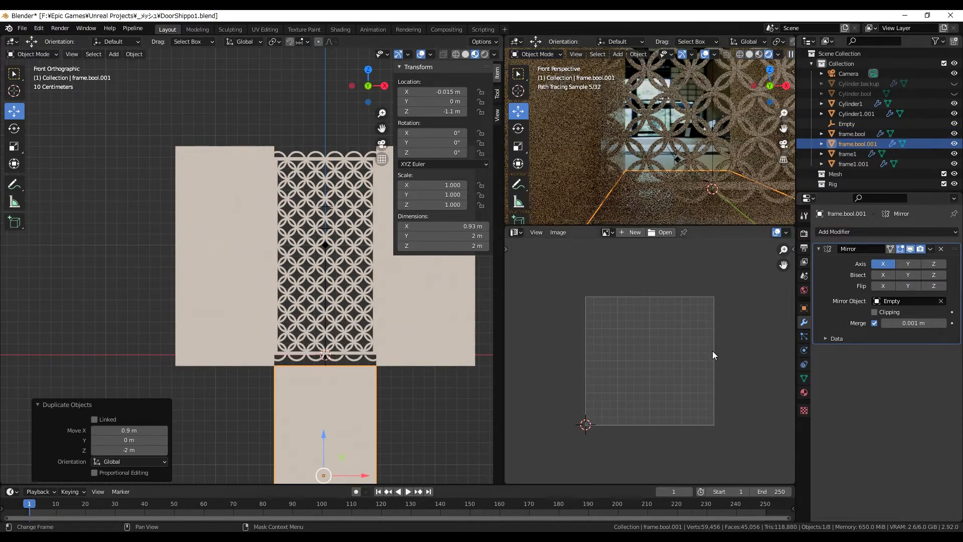
double_click(446, 245)
type("1")
key("Return")
left_click_drag(323, 441, 324, 406)
scroll(331, 409, "up", 5)
Replace the copy's Mirror modifier with an Array of count 2, using a constant offset of 1.8 m in Z instead of the relative offset.
left_click(933, 264)
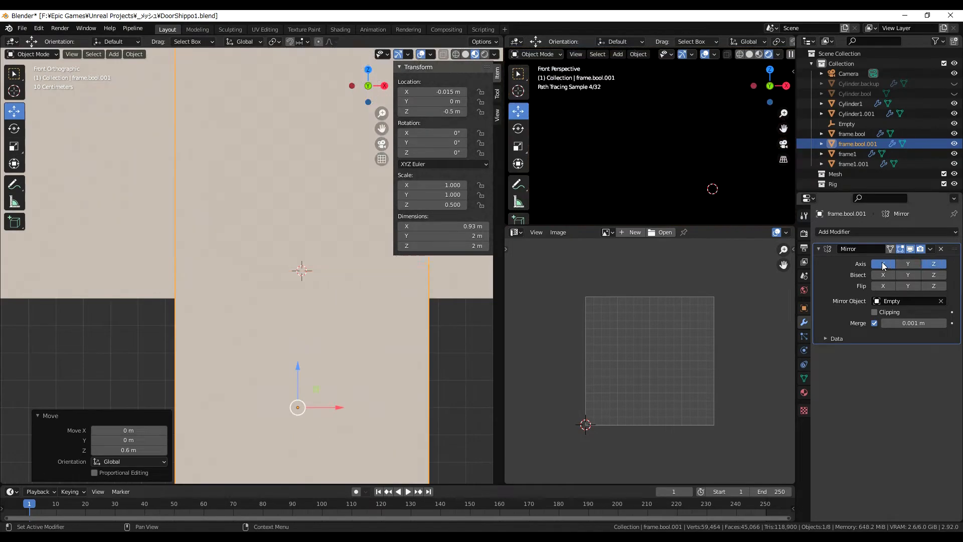
left_click(883, 266)
key("ctrl+a")
left_click(864, 232)
left_click(743, 257)
left_click(833, 291)
left_click(833, 341)
left_click(825, 341)
Apply the scale of frame.bool.001 and set its X dimension to 1 m.
key("ctrl+a")
left_click(262, 335)
double_click(451, 226)
type("1")
key("Return")
scroll(197, 326, "up", 2)
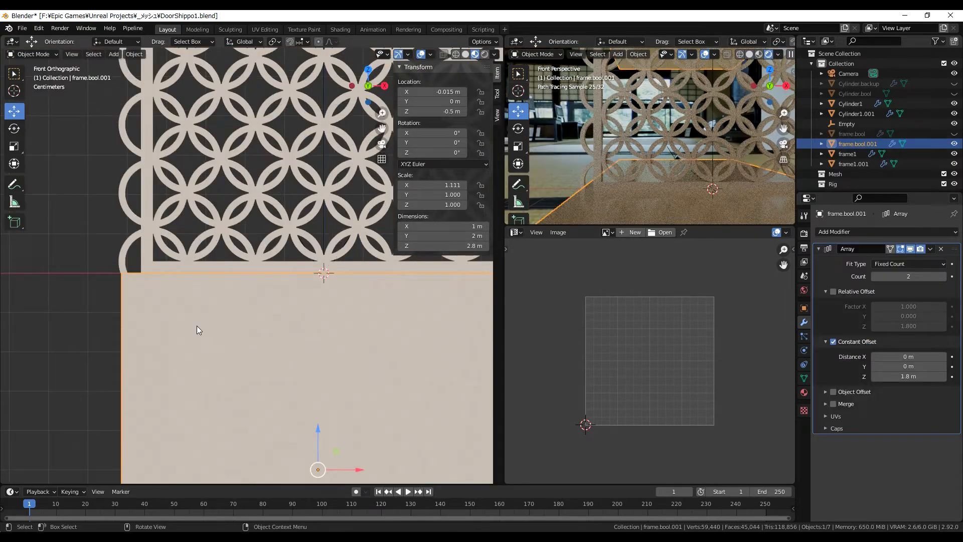
Center frame.bool.001 at X location 0 m and set its Array's constant Z offset to 2.8 m.
scroll(197, 326, "down", 2)
double_click(437, 92)
type("0")
key("Return")
scroll(245, 281, "down", 2)
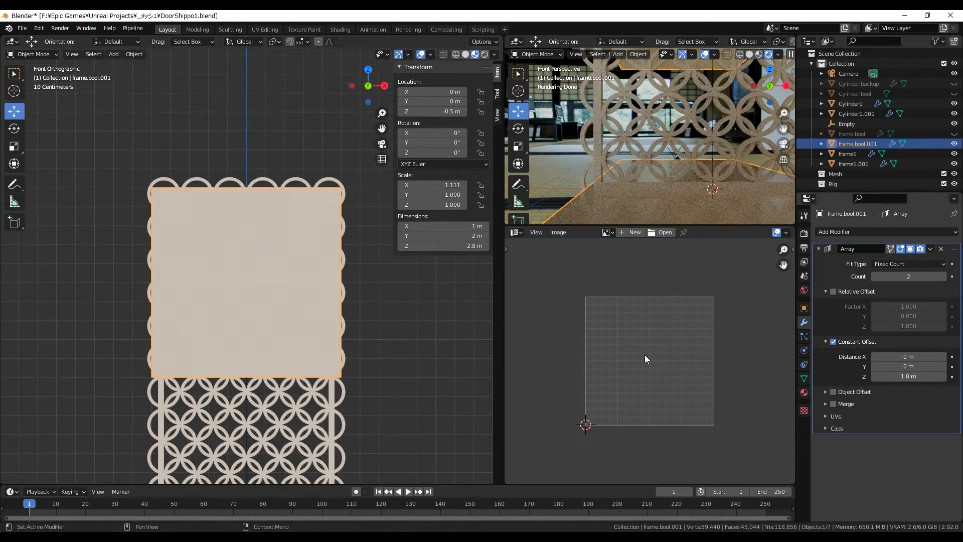
mouse_move(909, 376)
left_mouse_down()
mouse_move(937, 376)
mouse_move(923, 376)
left_mouse_up()
scroll(272, 275, "up", 1)
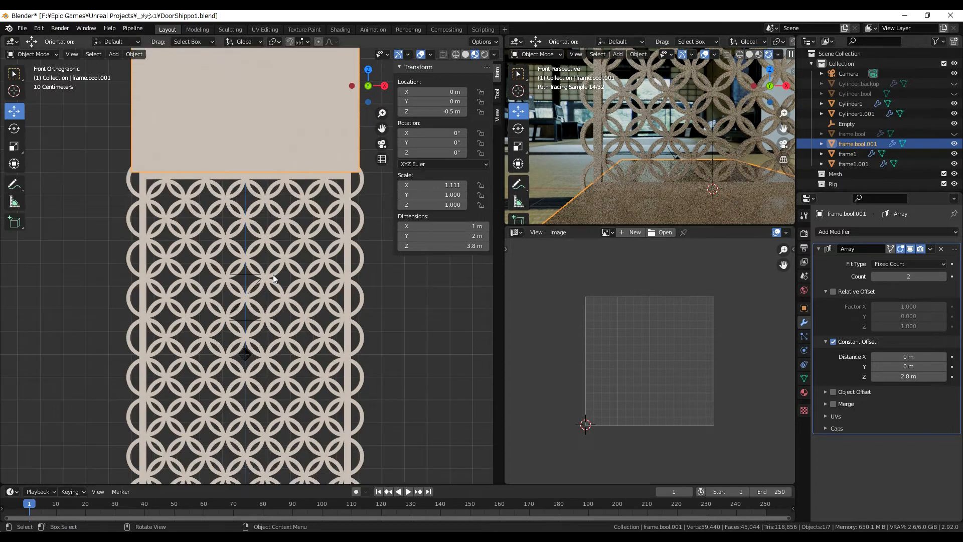
scroll(172, 243, "up", 3)
scroll(95, 281, "down", 7)
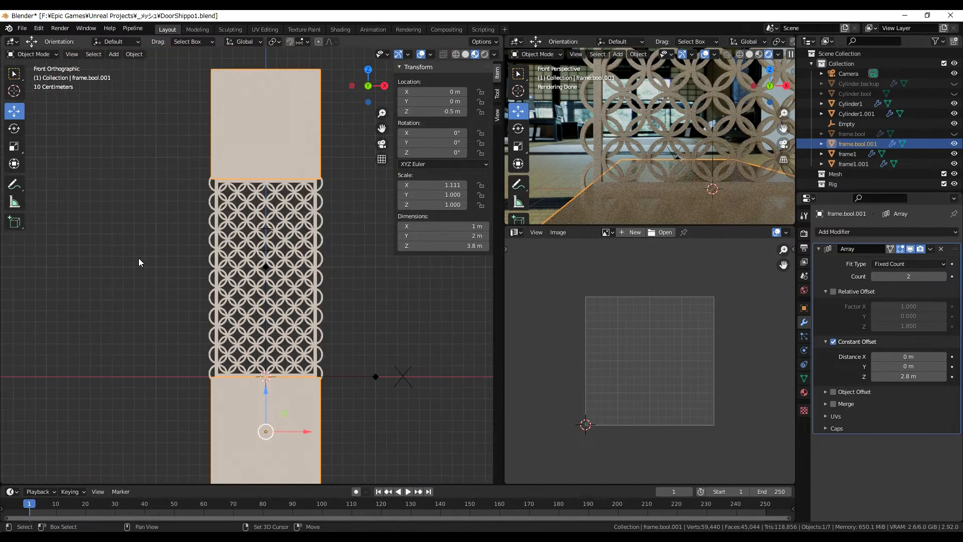
Add a difference Boolean modifier to Cylinder1 with frame.bool as the object and Self enabled.
left_click(954, 133)
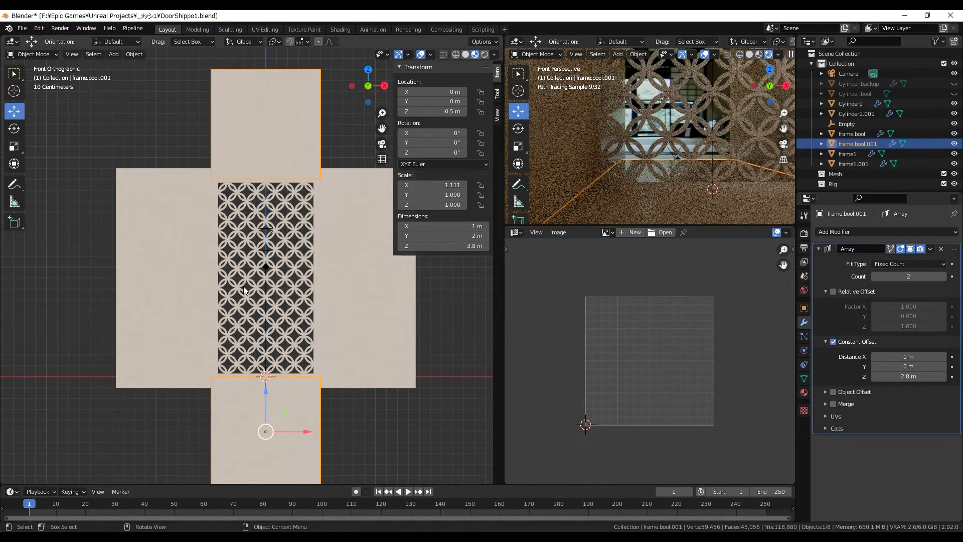
middle_click_drag(271, 279, 261, 252)
left_click(261, 252)
left_click(841, 233)
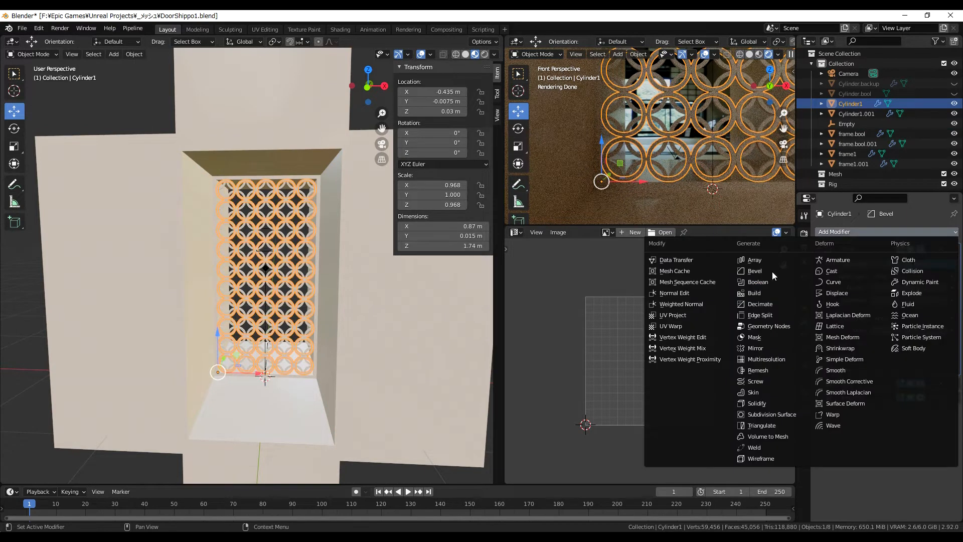
left_click(772, 268)
left_click(875, 451)
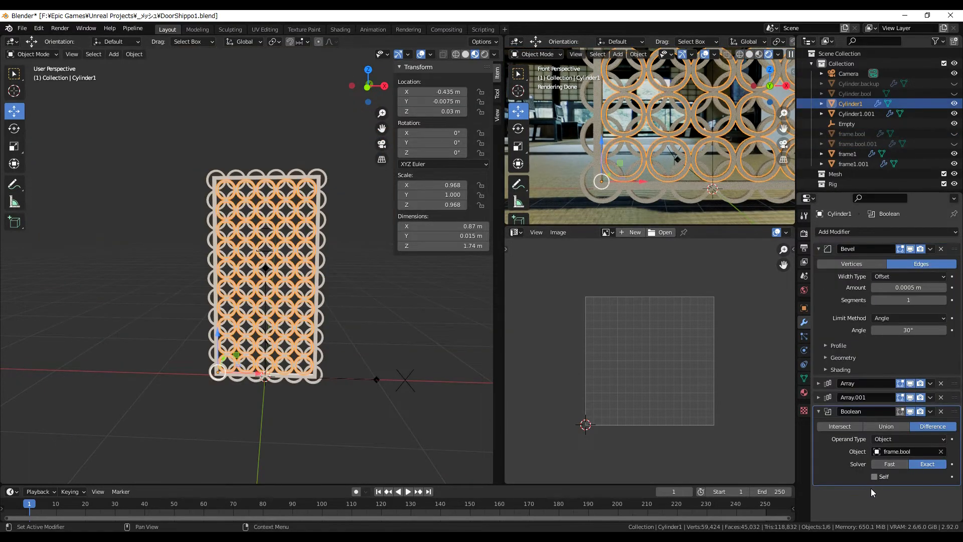
left_click(874, 477)
Show frame.bool, apply the scale of Cylinder1 and hide the cutter block again.
left_click(954, 134)
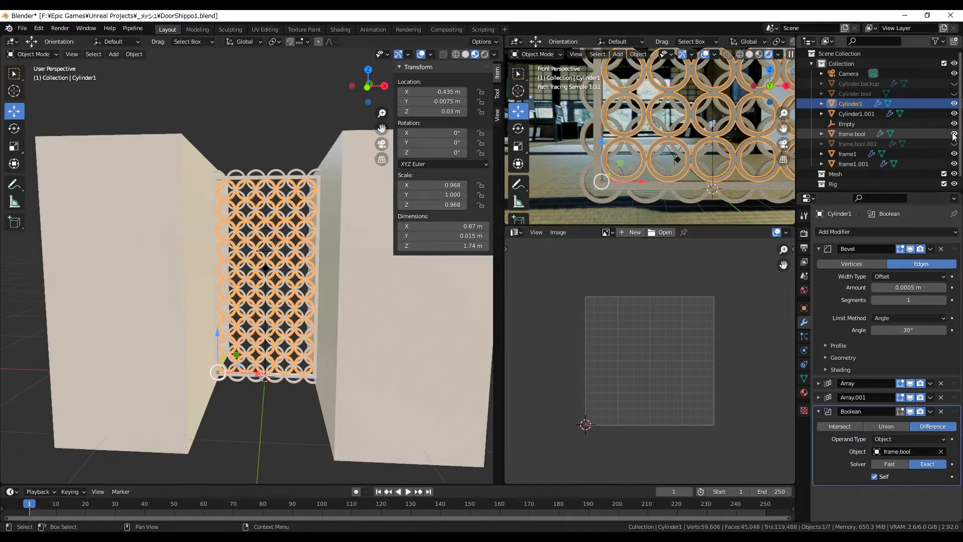
key("ctrl+a")
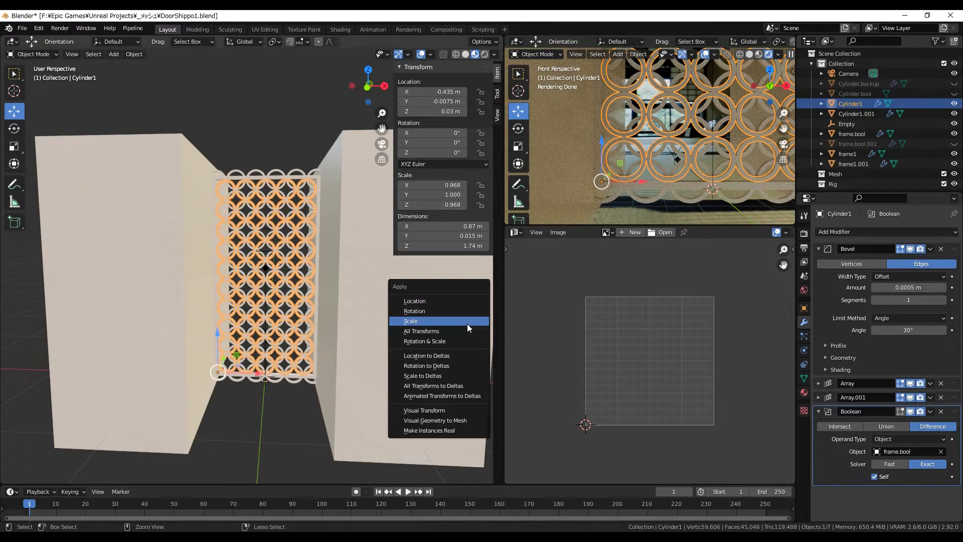
left_click(438, 324)
left_click(432, 319)
key("h")
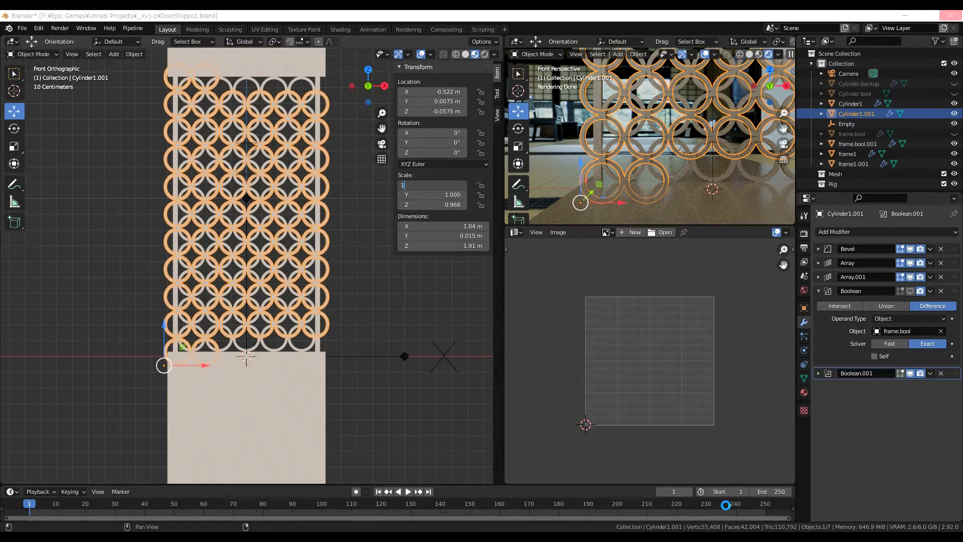
Try an X scale of 1 on Cylinder1.001 and apply its Array.001 modifier.
key("Return")
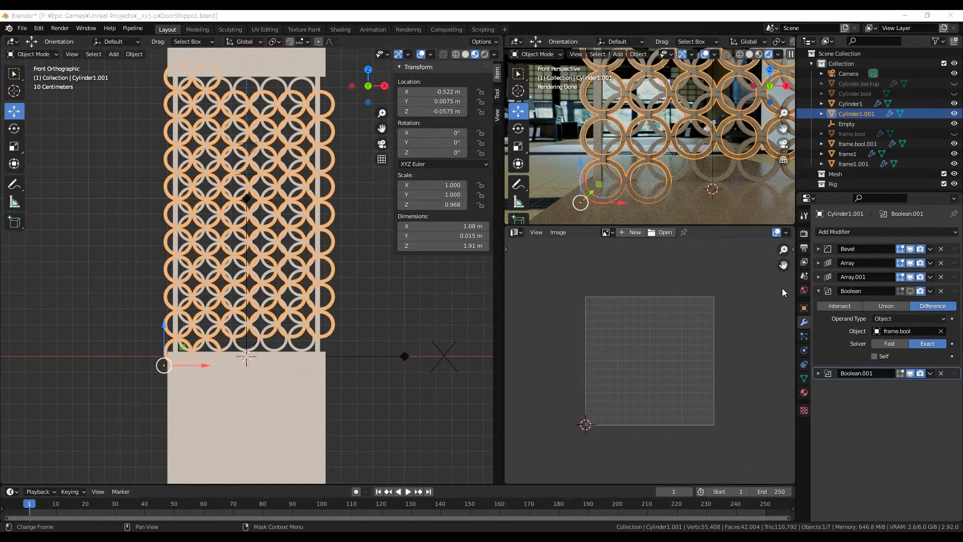
left_click(930, 277)
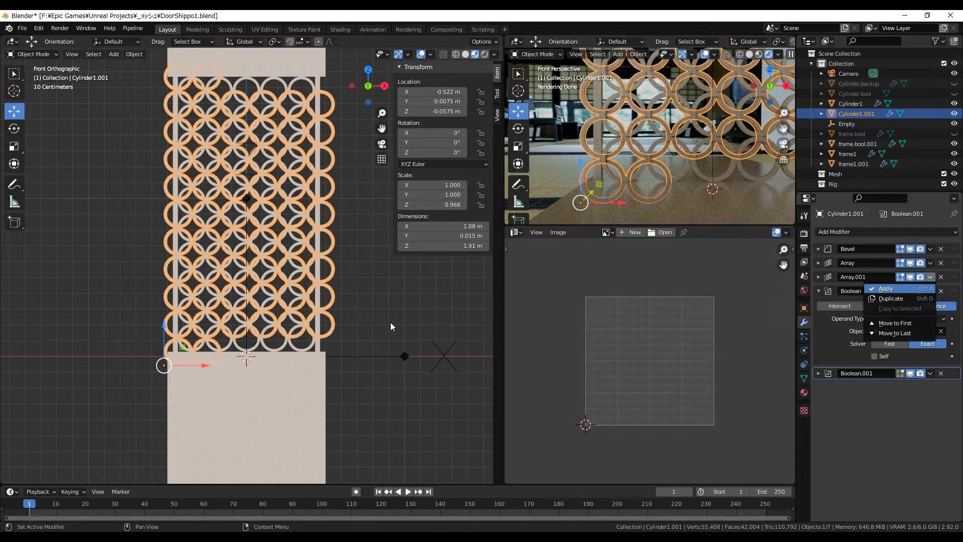
left_click(886, 289)
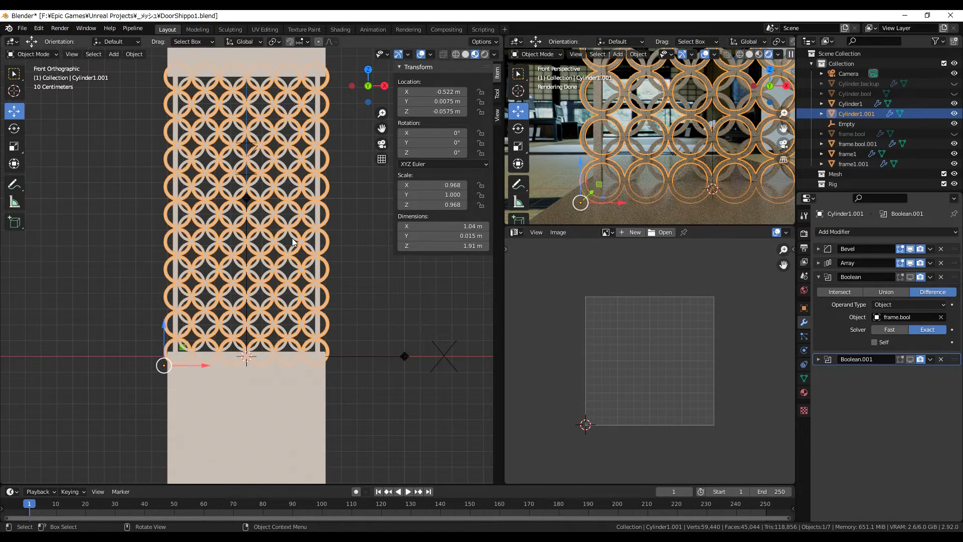
Widen the frame.bool.001 cutter to 2 m, apply its scale and hide it.
left_click(233, 408)
key("ctrl+a")
left_click(324, 306)
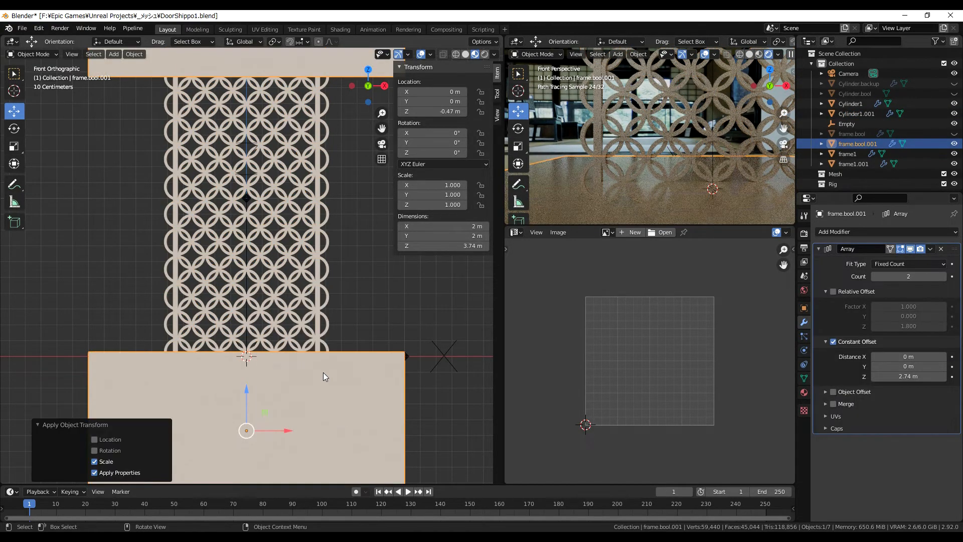
key("h")
scroll(204, 375, "up", 2)
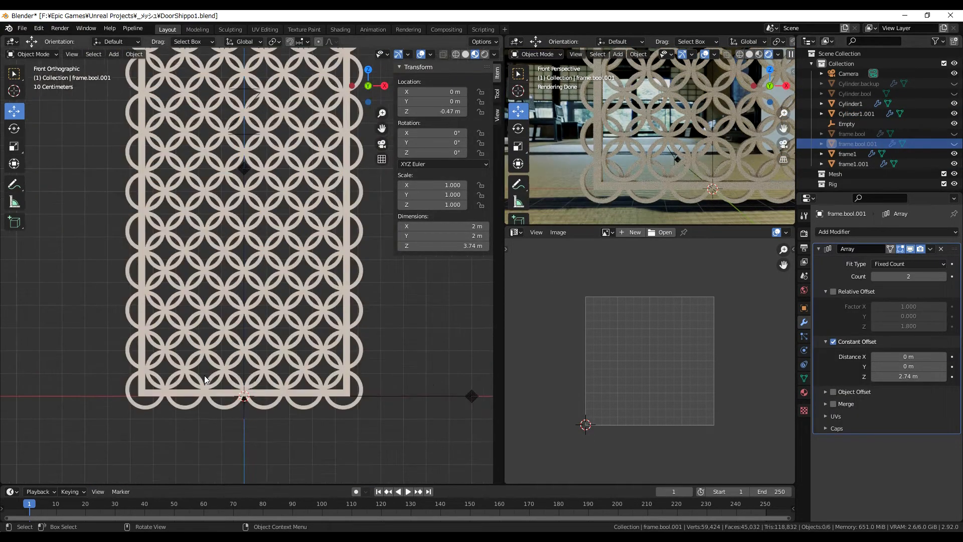
Apply the remaining Array modifier on Cylinder1.001.
scroll(203, 375, "up", 1)
left_click(108, 376)
key("ctrl+a")
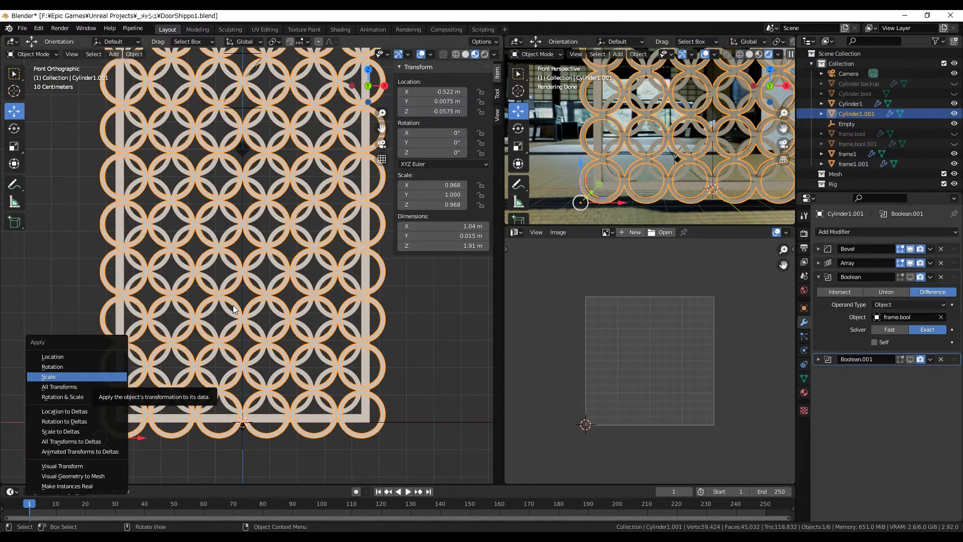
left_click(930, 263)
left_click(892, 275)
scroll(242, 306, "up", 2)
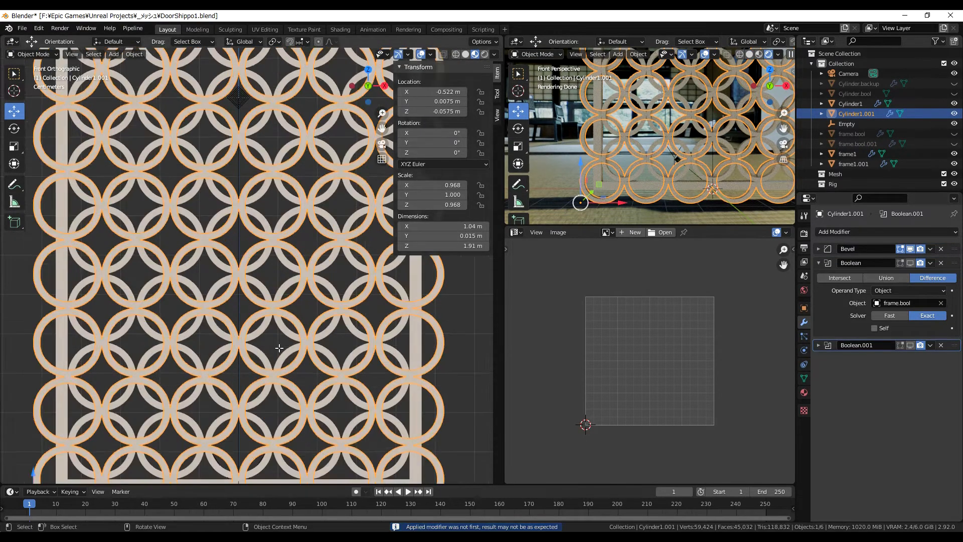
Inspect the applied ring grid's mesh up close in Edit Mode and check the whole door from the front.
key("Tab")
scroll(401, 306, "up", 7)
middle_click_drag(300, 307, 193, 308)
key("ctrl+KP_1")
key("KP_1")
key("Tab")
scroll(211, 306, "down", 12)
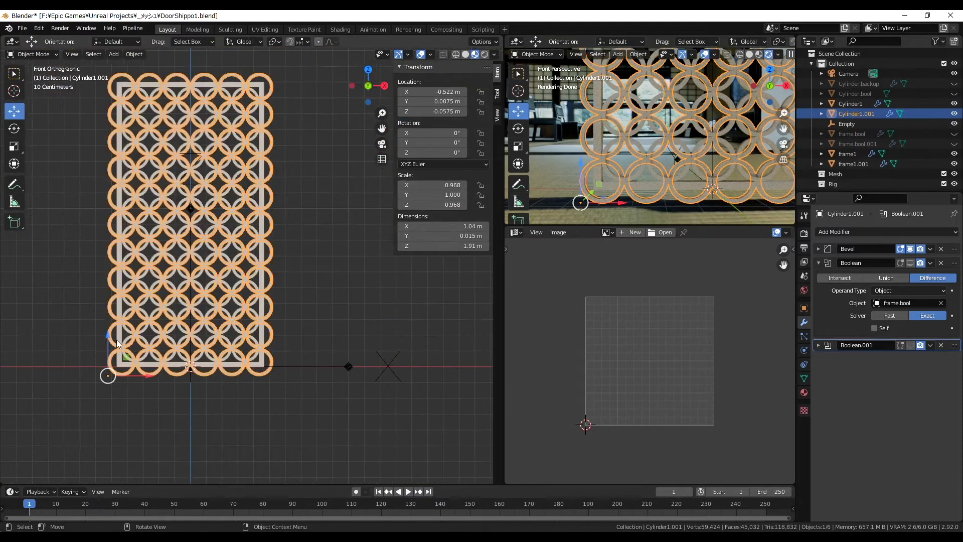
Apply the scale of the Cylinder1.001 ring grid and collapse its Boolean modifier settings.
scroll(140, 316, "up", 3)
key("ctrl+a")
left_click(211, 301)
left_click(820, 264)
scroll(303, 354, "down", 2)
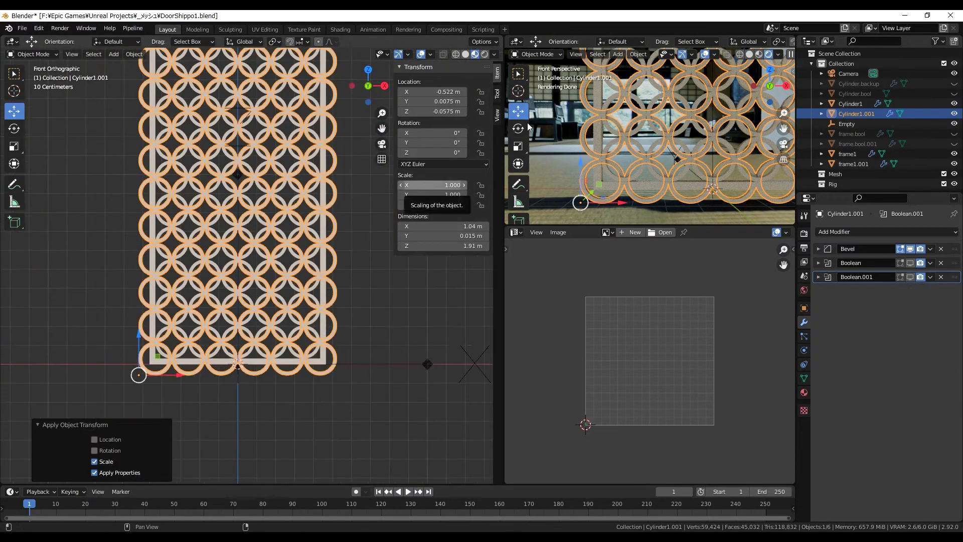
Add a plane under the door, name it ground and make it a shadow catcher.
left_click(618, 55)
mouse_move(630, 66)
left_click(709, 67)
scroll(836, 175, "down", 1)
double_click(846, 157)
type("ground")
key("Return")
left_click(804, 308)
left_click(820, 458)
scroll(853, 442, "down", 4)
left_click(874, 430)
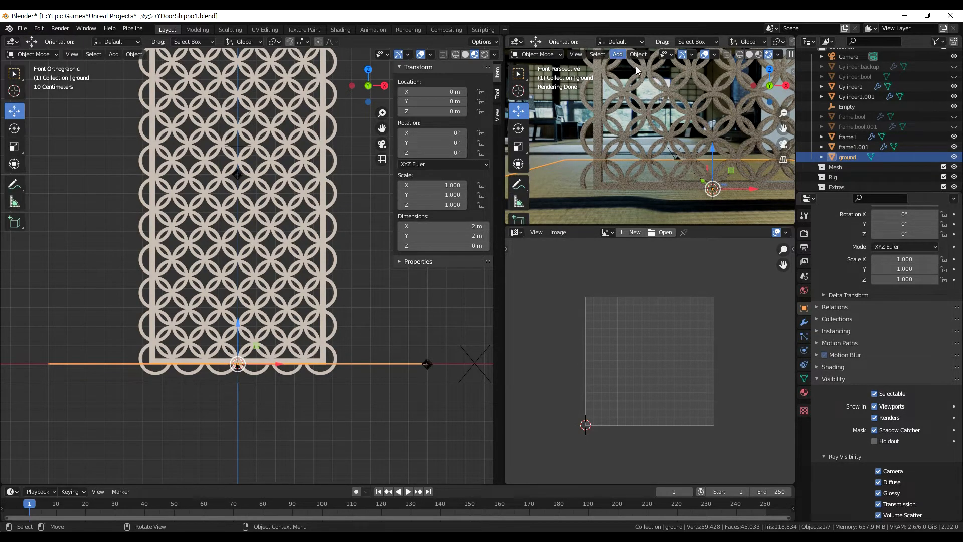
Add a sun light and rotate it -45° in Y and 45° in Z, checking the door's shadow on the floor.
left_click(618, 54)
mouse_move(632, 65)
left_click(710, 200)
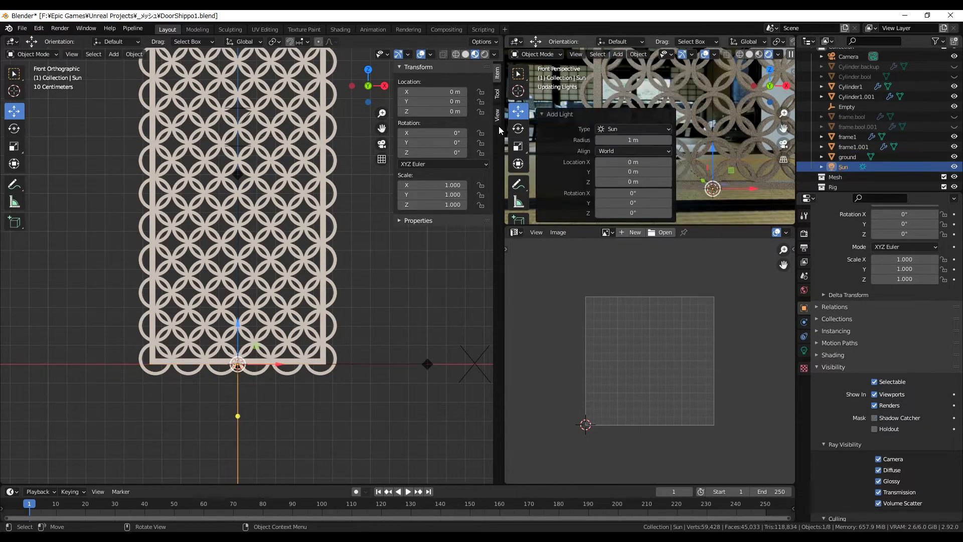
left_click(432, 143)
type("-45")
key("Return")
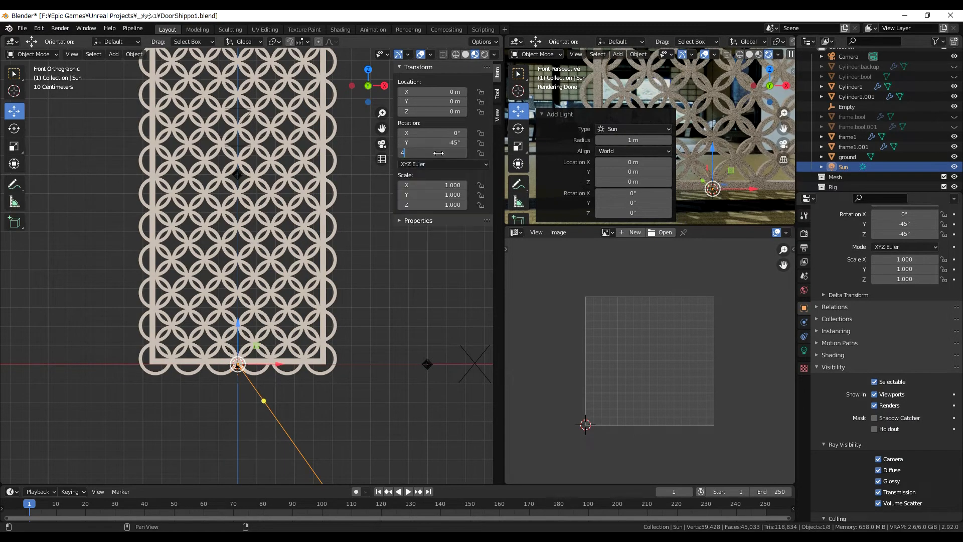
left_click(602, 164)
middle_click_drag(699, 215, 637, 245)
left_click(844, 167)
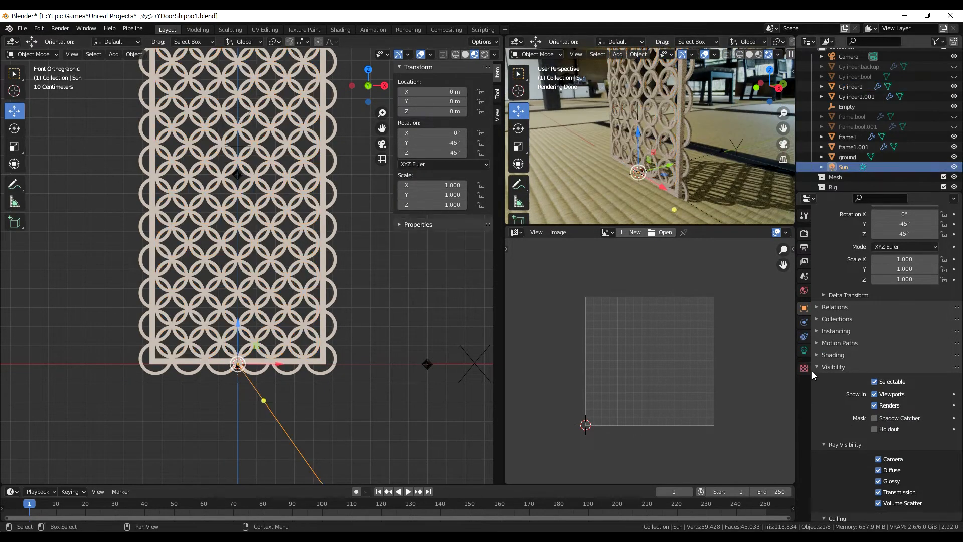
Set the sun's strength to 0.1 and return to the front view.
left_click(804, 351)
left_click(903, 296)
type("0.5")
key("Return")
key("KP_1")
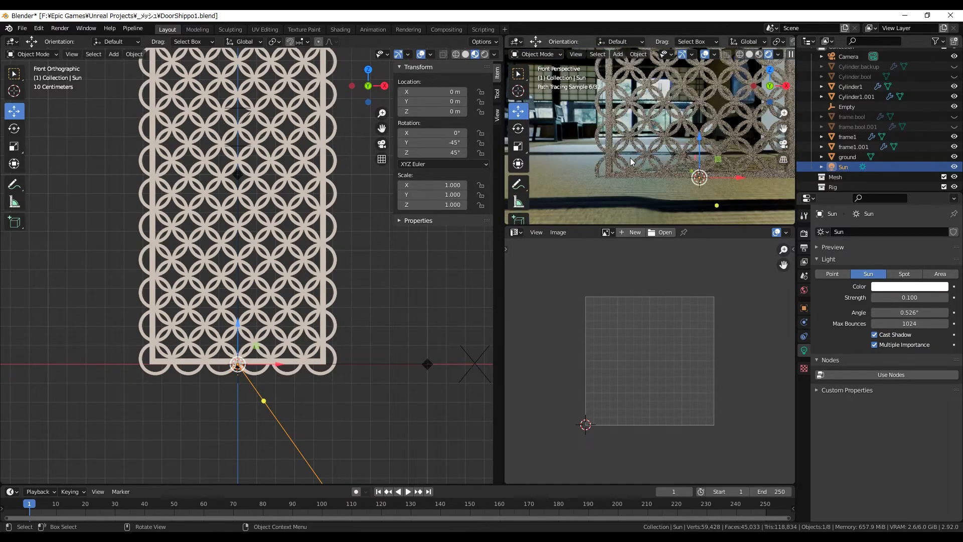
Save the file and show the modifiers of the horizontal frame bar frame1.001.
left_click(185, 374)
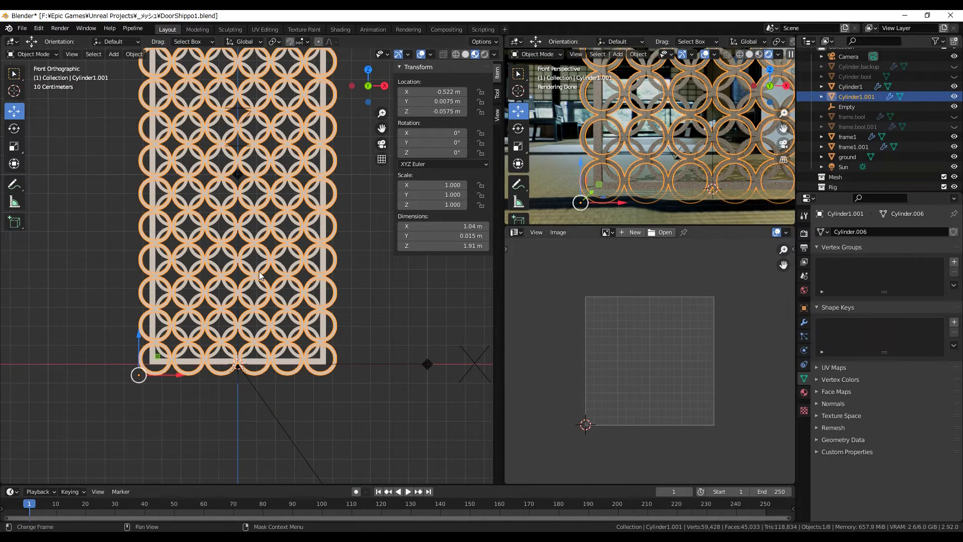
left_click(182, 352)
left_click(152, 346)
left_click(216, 360)
scroll(228, 349, "up", 1)
scroll(228, 349, "down", 1)
key("ctrl+s")
left_click(804, 322)
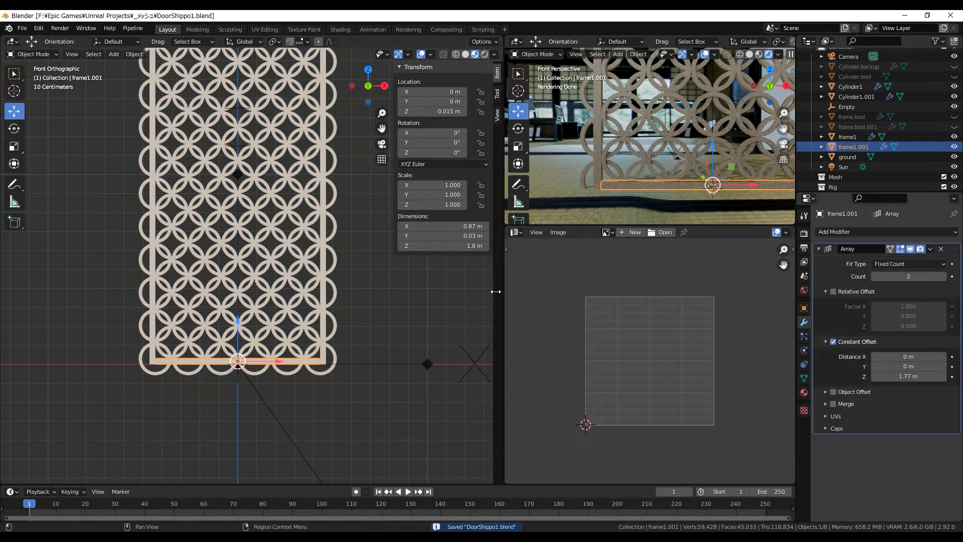
Enable both Boolean modifiers of Cylinder1.001 in the viewport and turn on Self intersection for each.
left_click(330, 369)
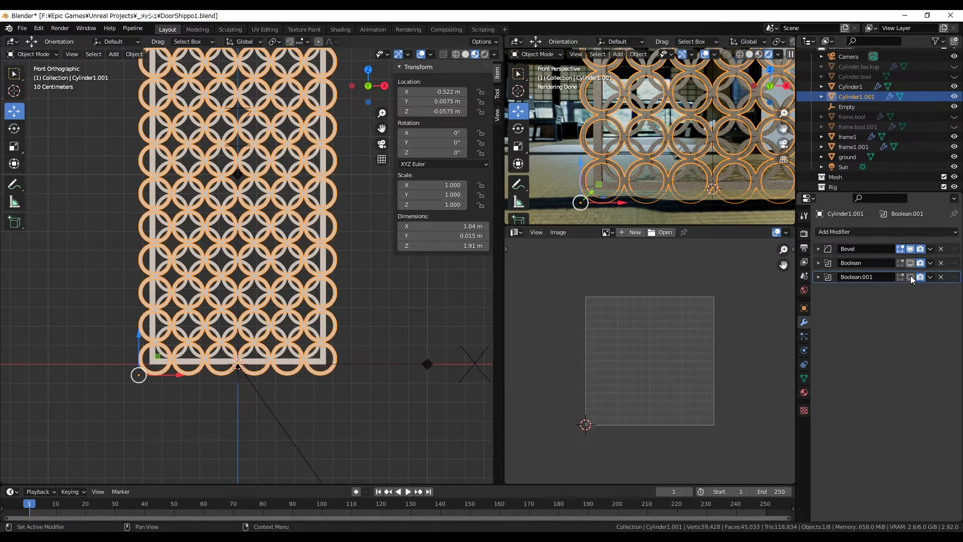
left_click(910, 277)
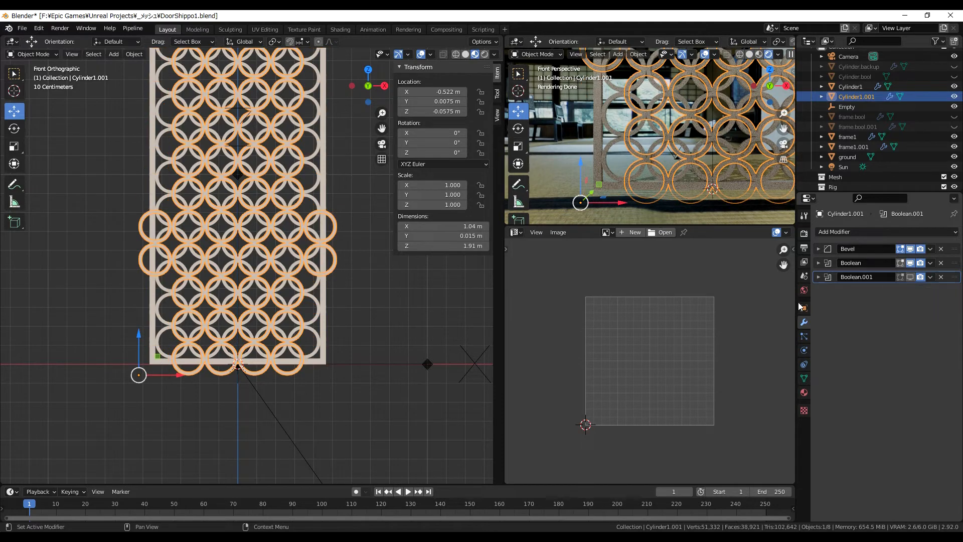
left_click(819, 263)
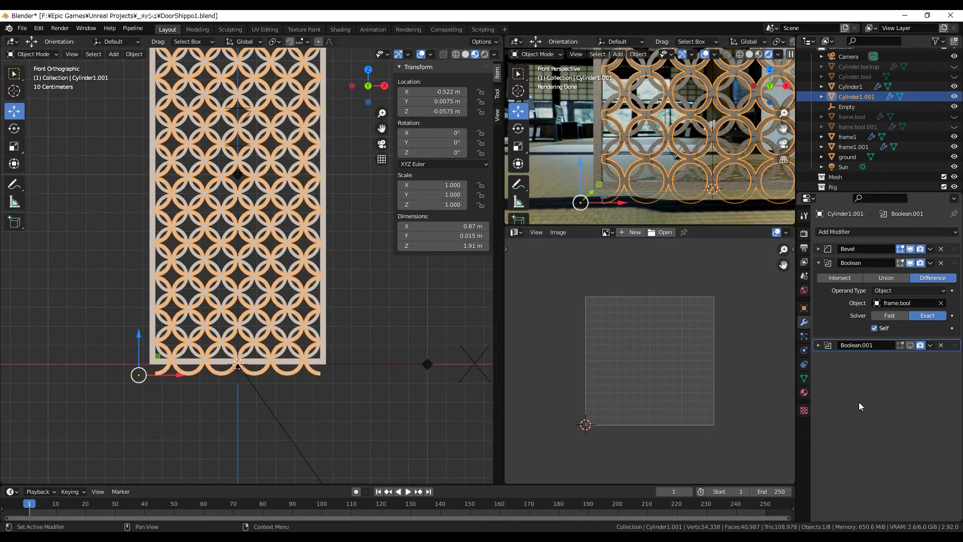
left_click(819, 345)
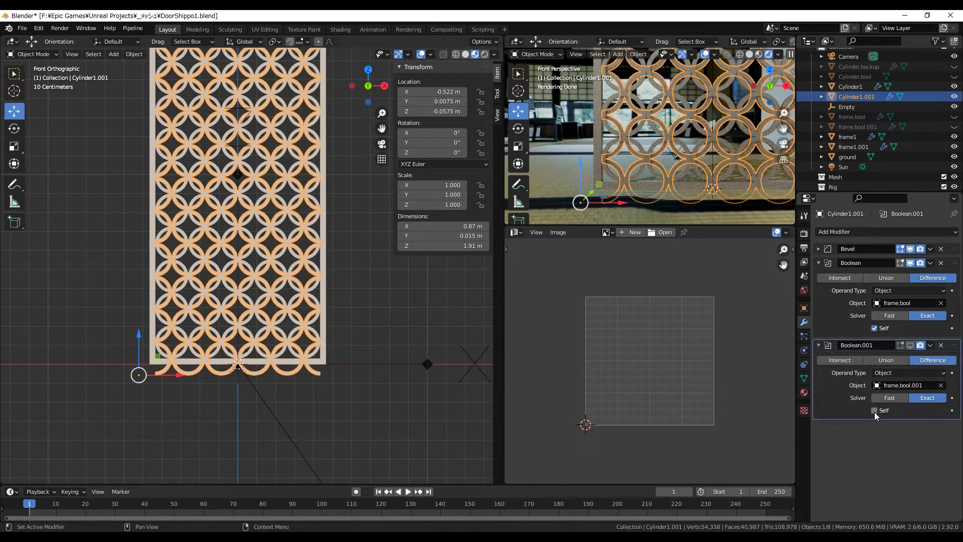
left_click(873, 418)
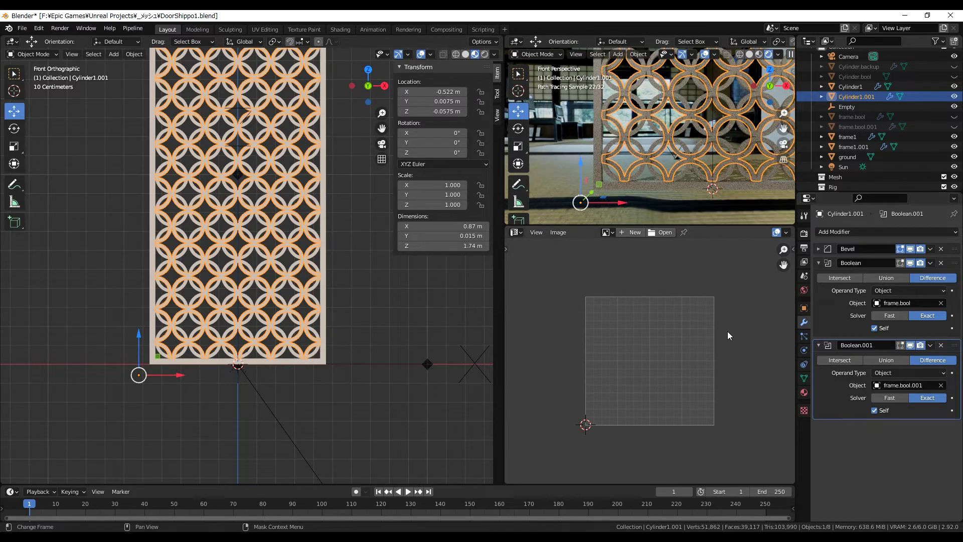
Show the large 3D view in rendered shading without its sidebar, the small view in solid shading, and look at the door at an angle.
key("shift+z")
key("shift+z")
key("n")
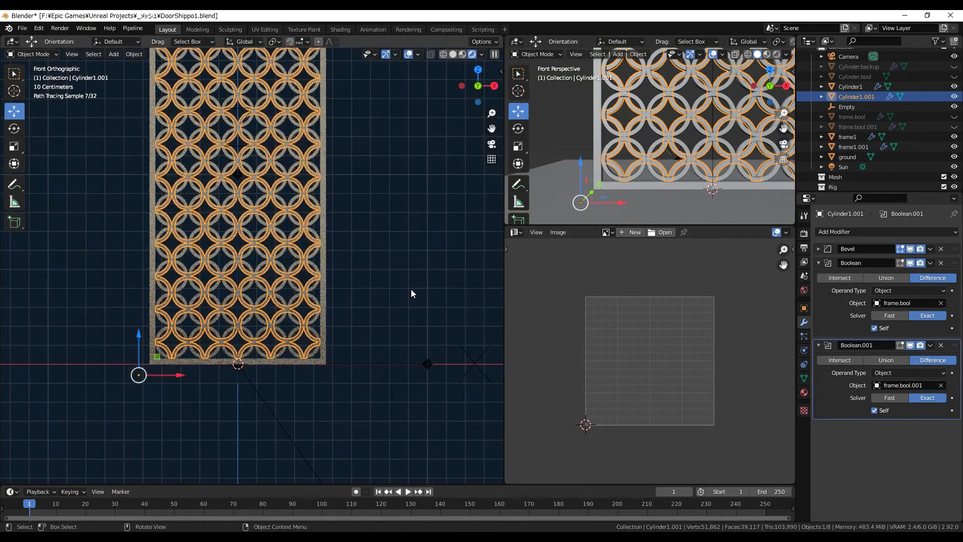
left_click(410, 289)
scroll(396, 282, "up", 4)
middle_click_drag(378, 282, 330, 353)
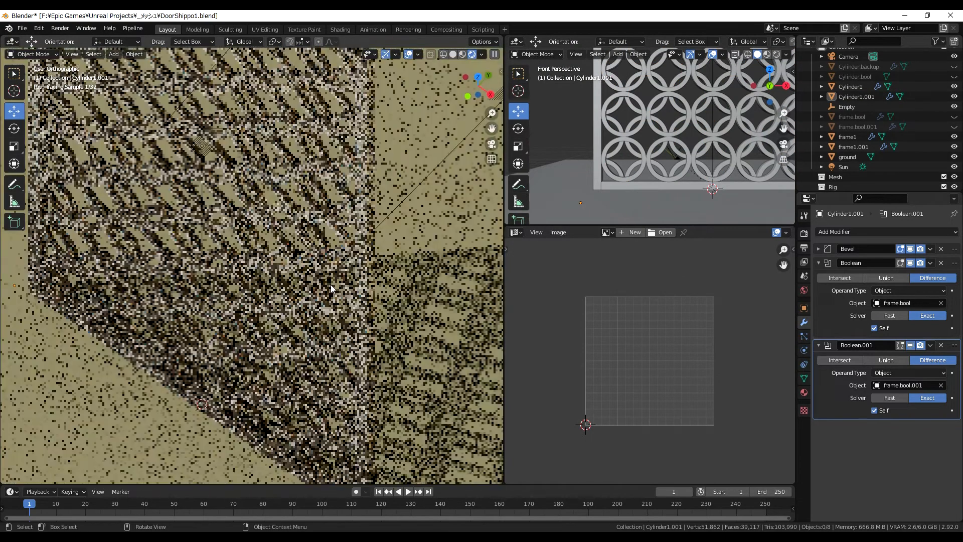
Switch the render engine to Eevee.
left_click(804, 233)
left_click(892, 232)
left_click(891, 243)
Check the ground plane's Visibility and Viewport Display options and set the small 3D view to rendered shading.
middle_click_drag(235, 291, 511, 393)
left_click(454, 414)
left_click(804, 308)
left_click(830, 436)
left_click(829, 435)
left_click(820, 447)
scroll(833, 446, "down", 4)
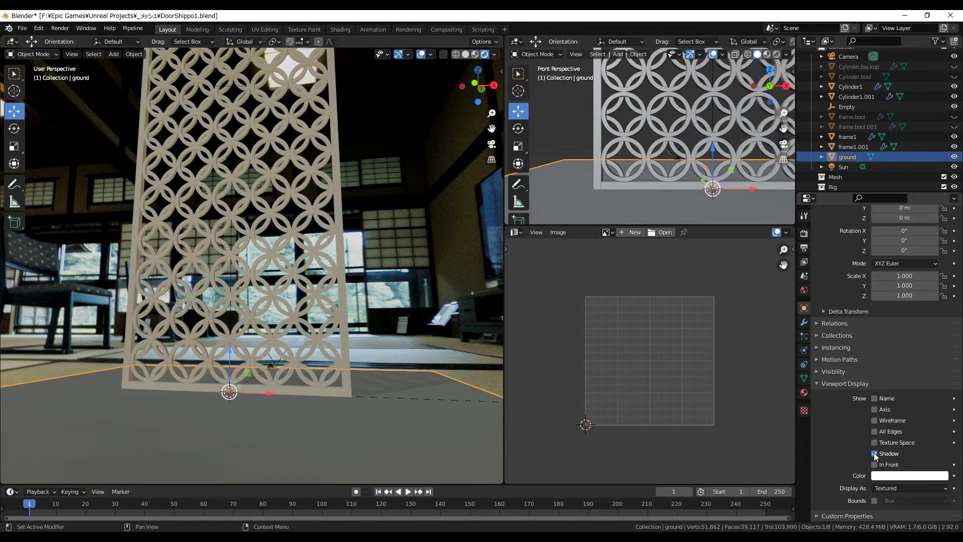
left_click(817, 371)
left_click(776, 54)
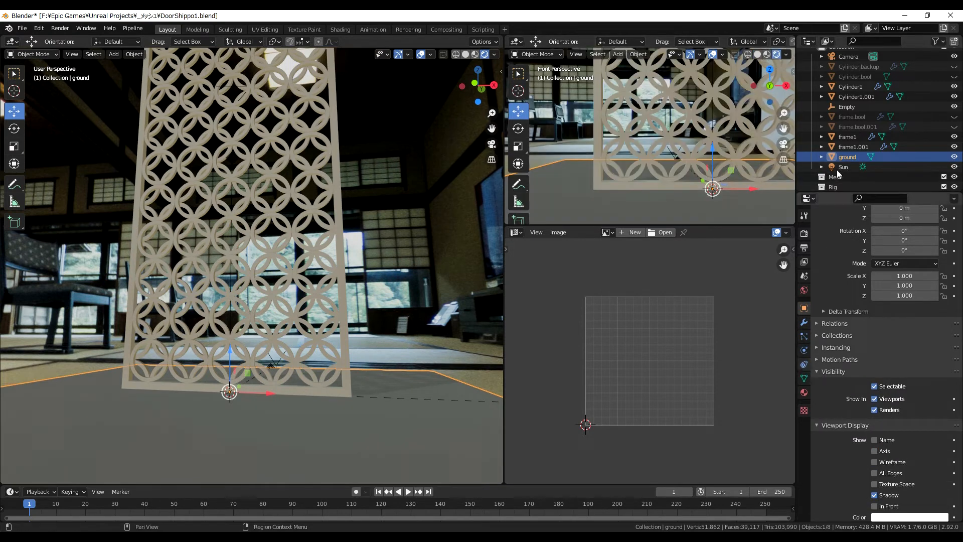
scroll(818, 265, "up", 4)
left_click(818, 247)
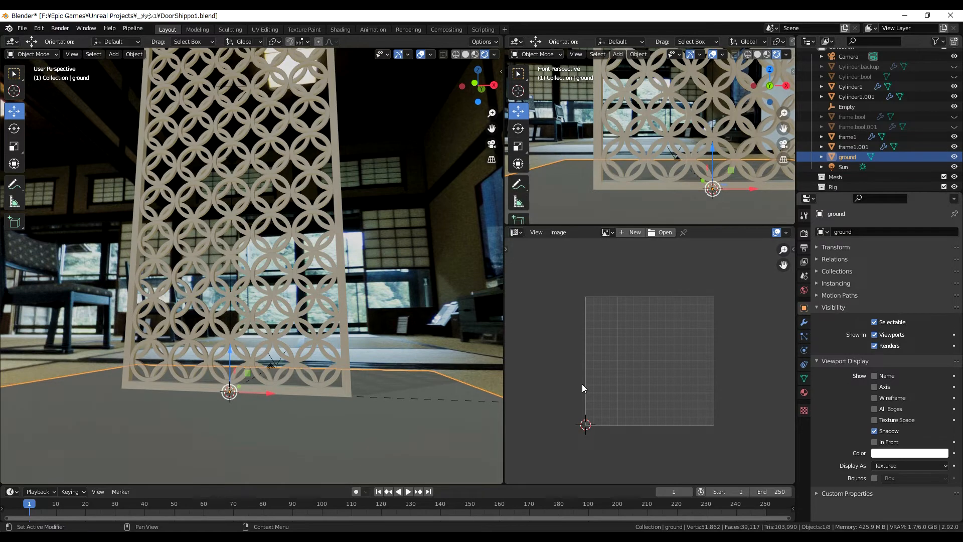
Hide the ground plane and inspect the finished door up close from the side.
left_click(368, 353)
left_click(337, 378)
left_click(954, 157)
left_click(954, 157)
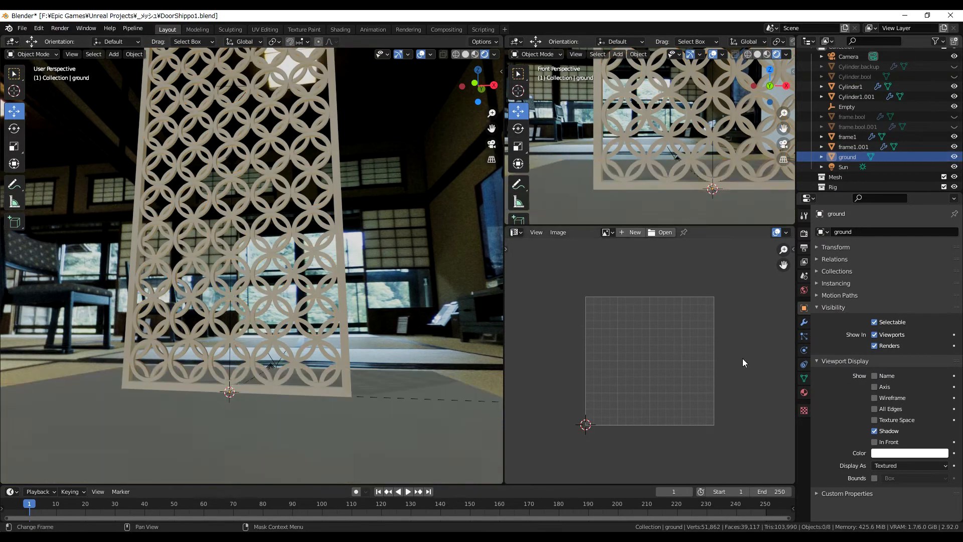
middle_click_drag(382, 331, 89, 321)
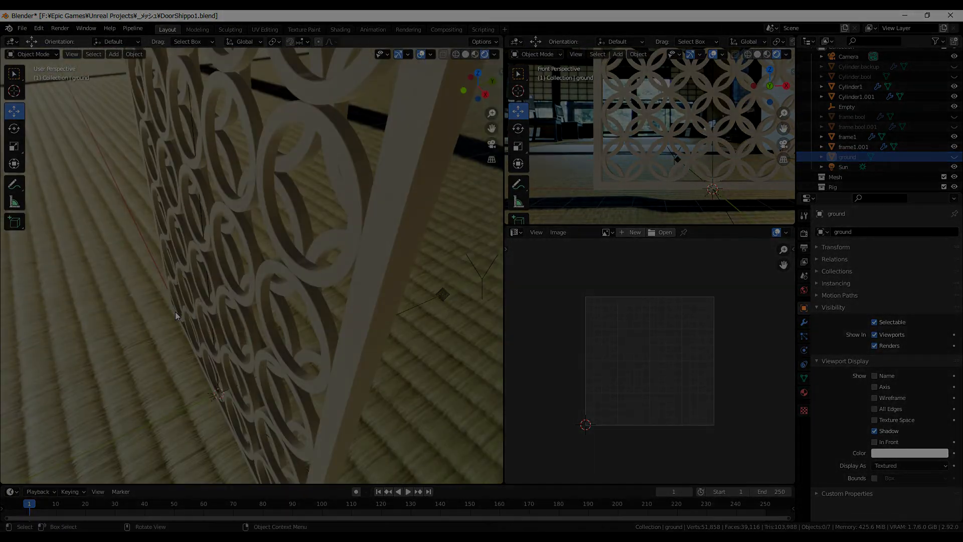
middle_click_drag(175, 312, 342, 287)
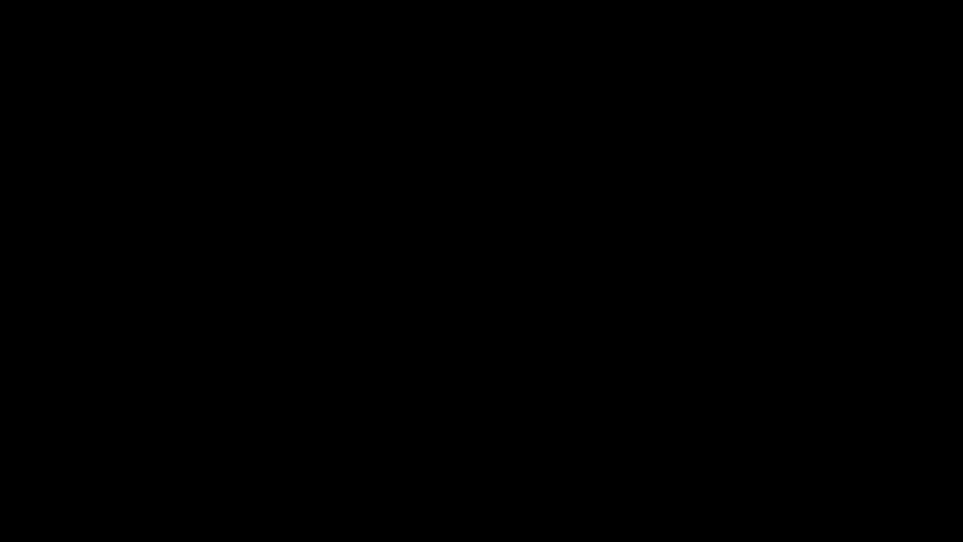